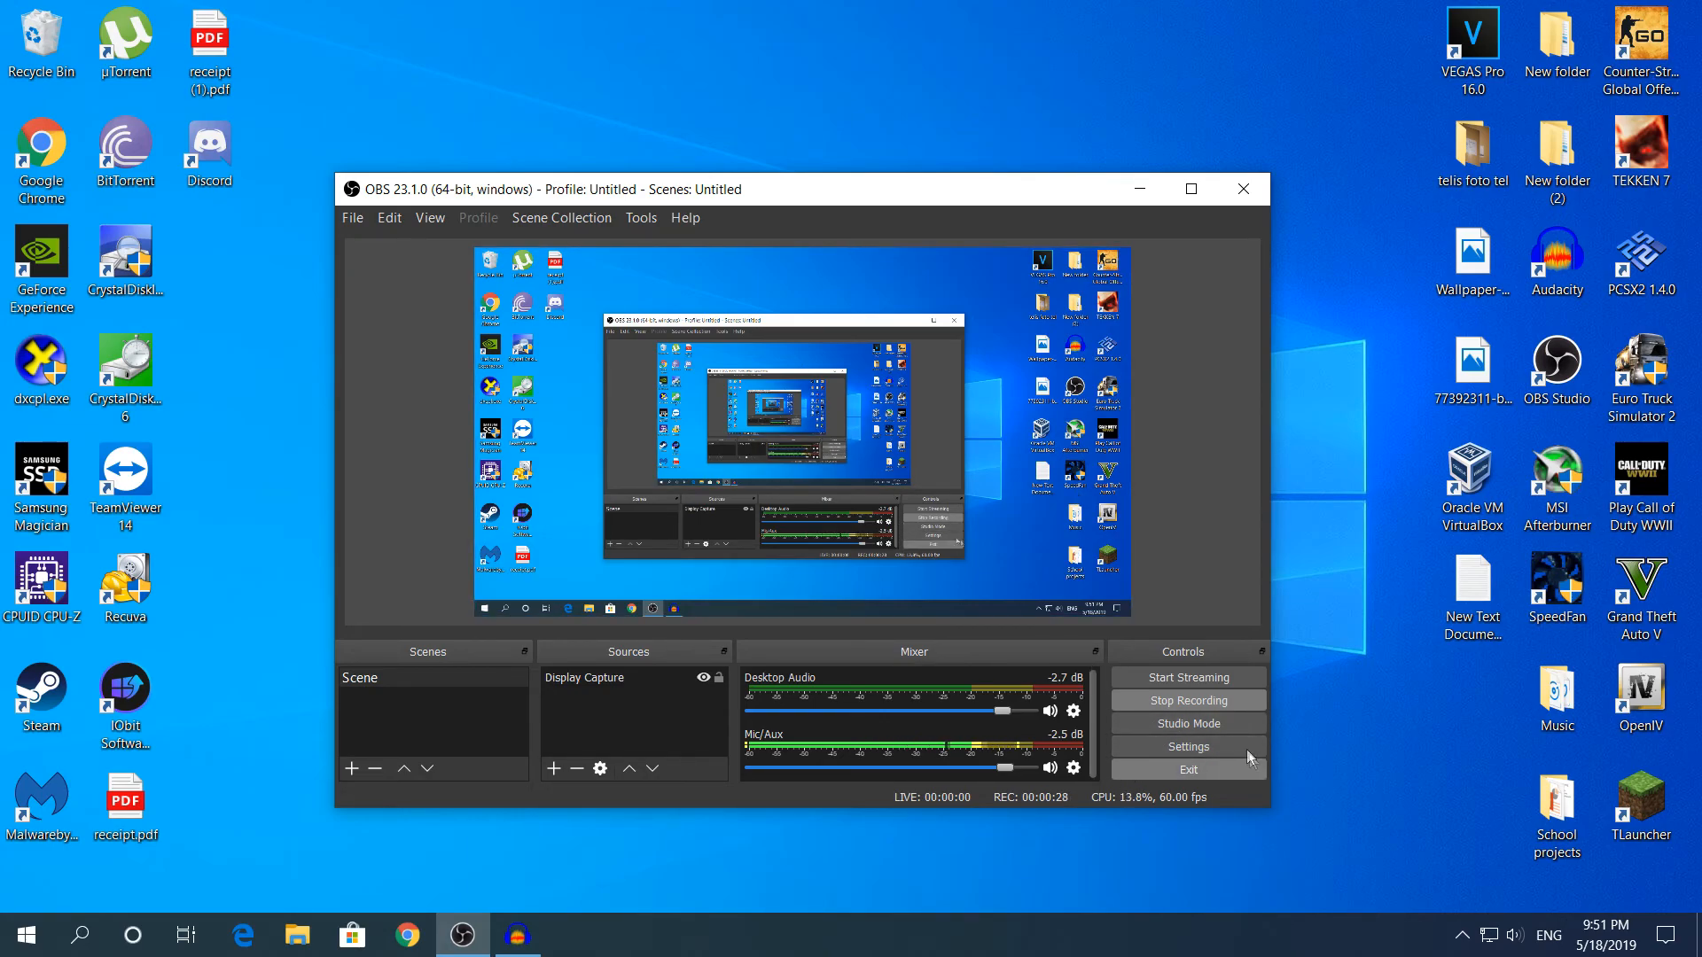
Open the OBS settings and view the Stream and General pages.
left_click(351, 222)
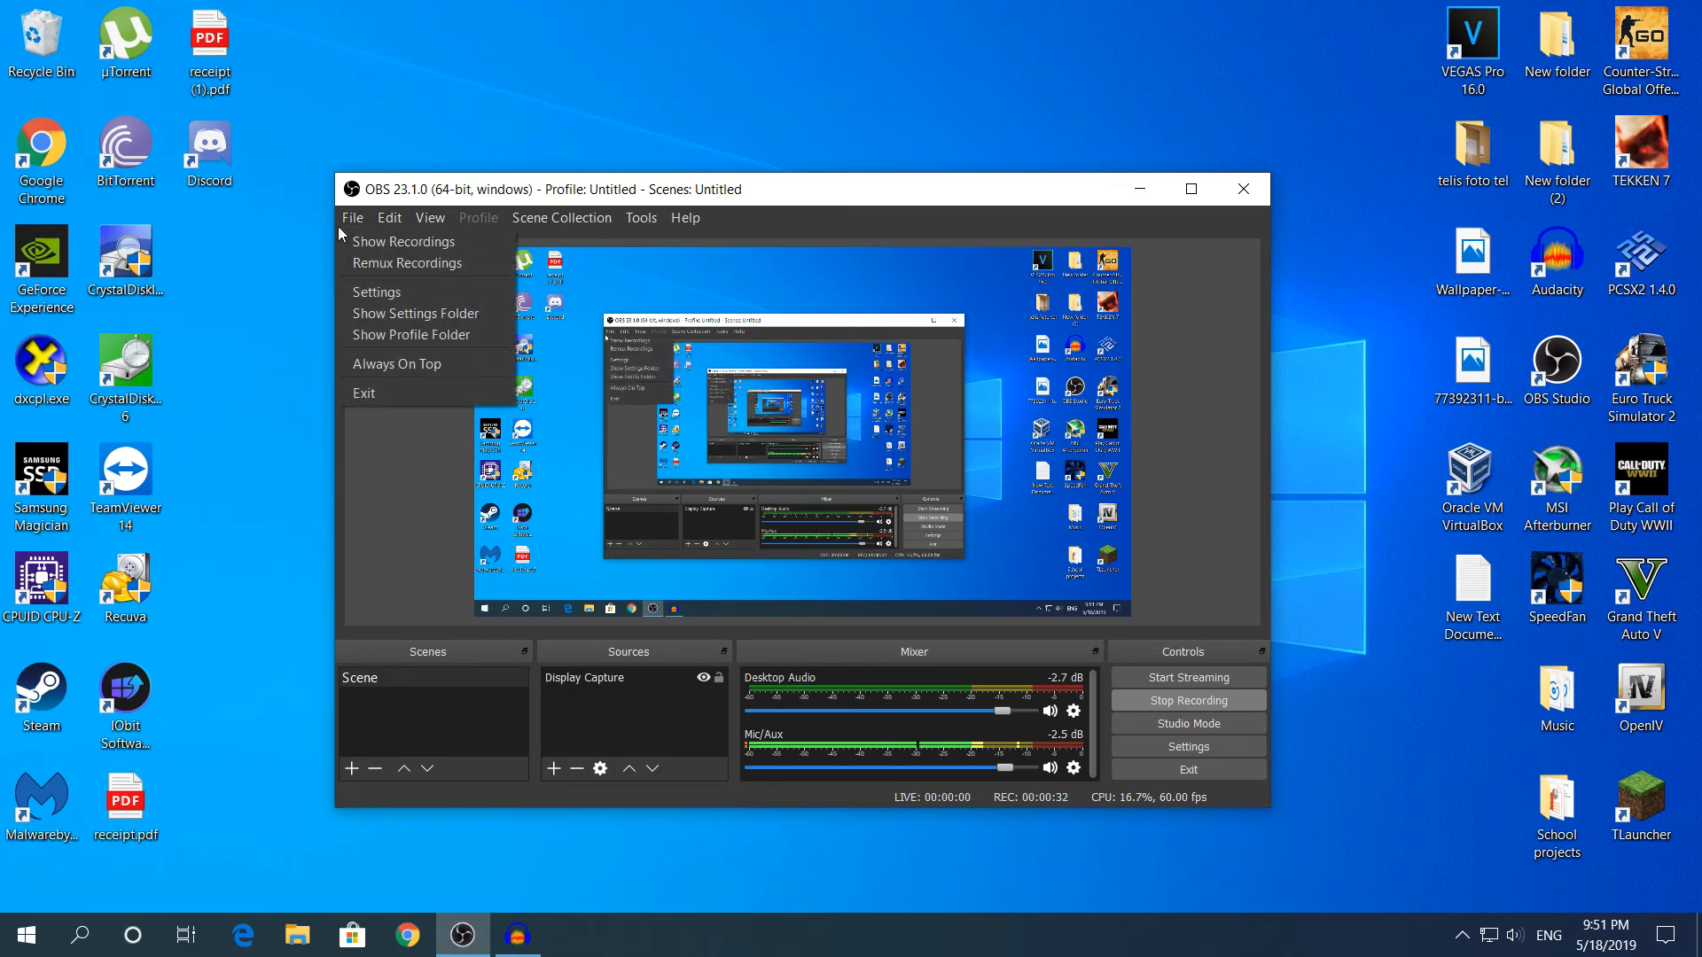
left_click(359, 294)
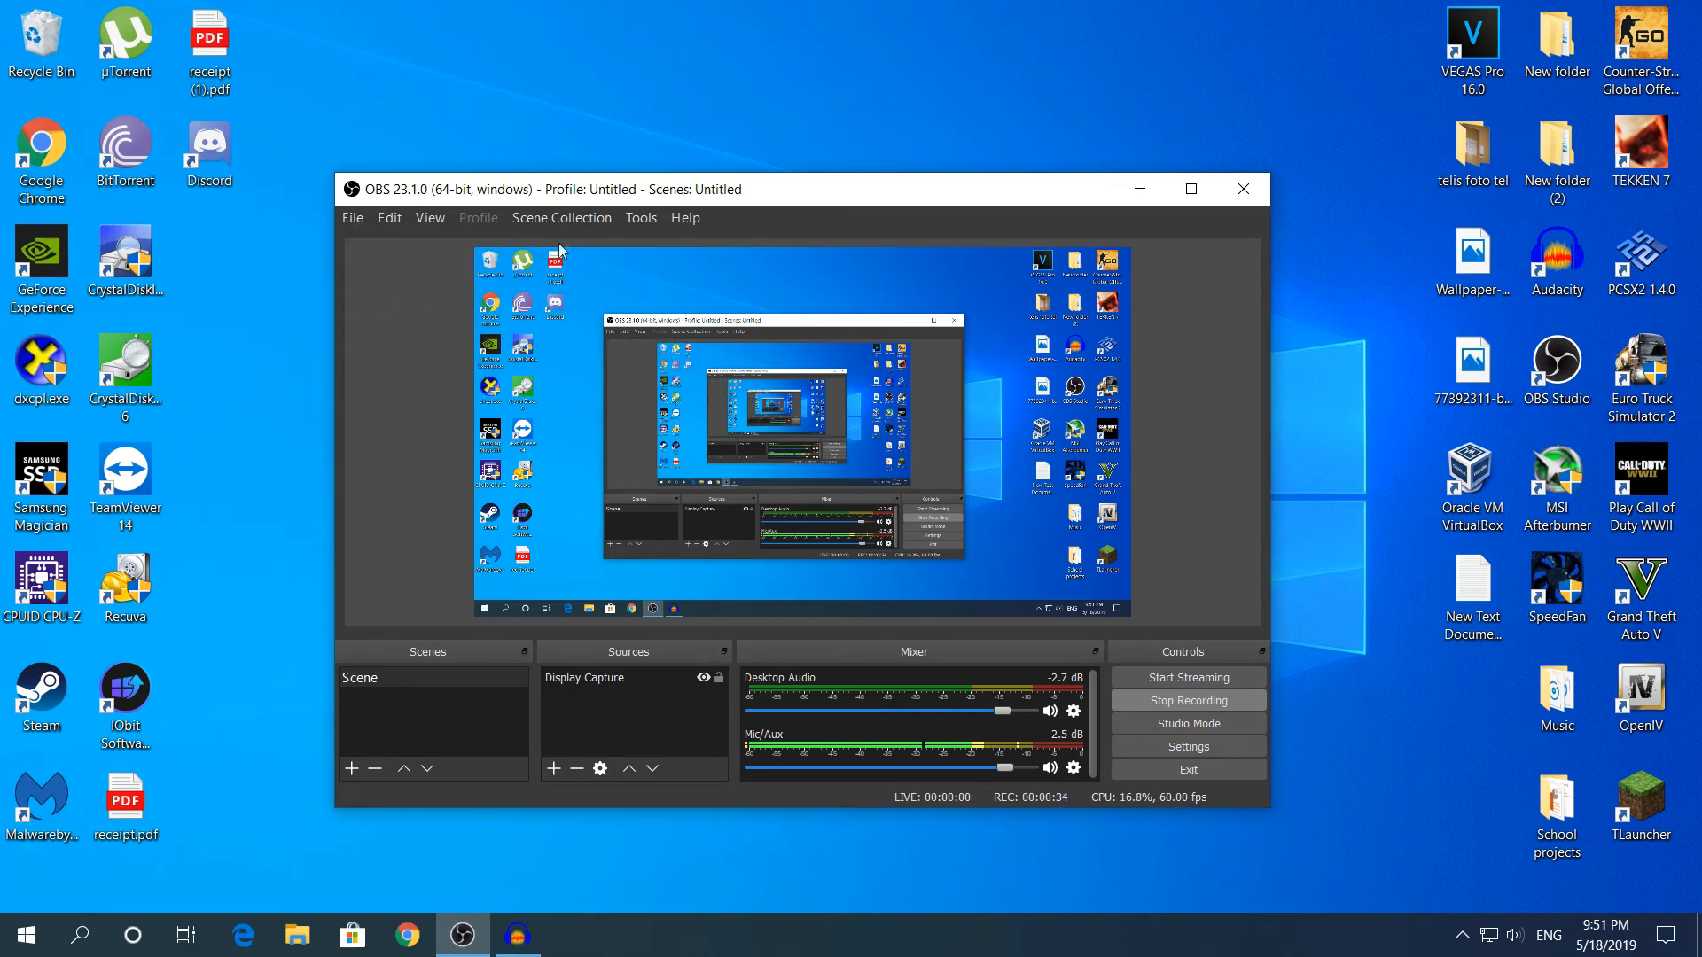
mouse_move(418, 167)
left_mouse_down()
mouse_move(386, 178)
mouse_move(411, 166)
left_mouse_up()
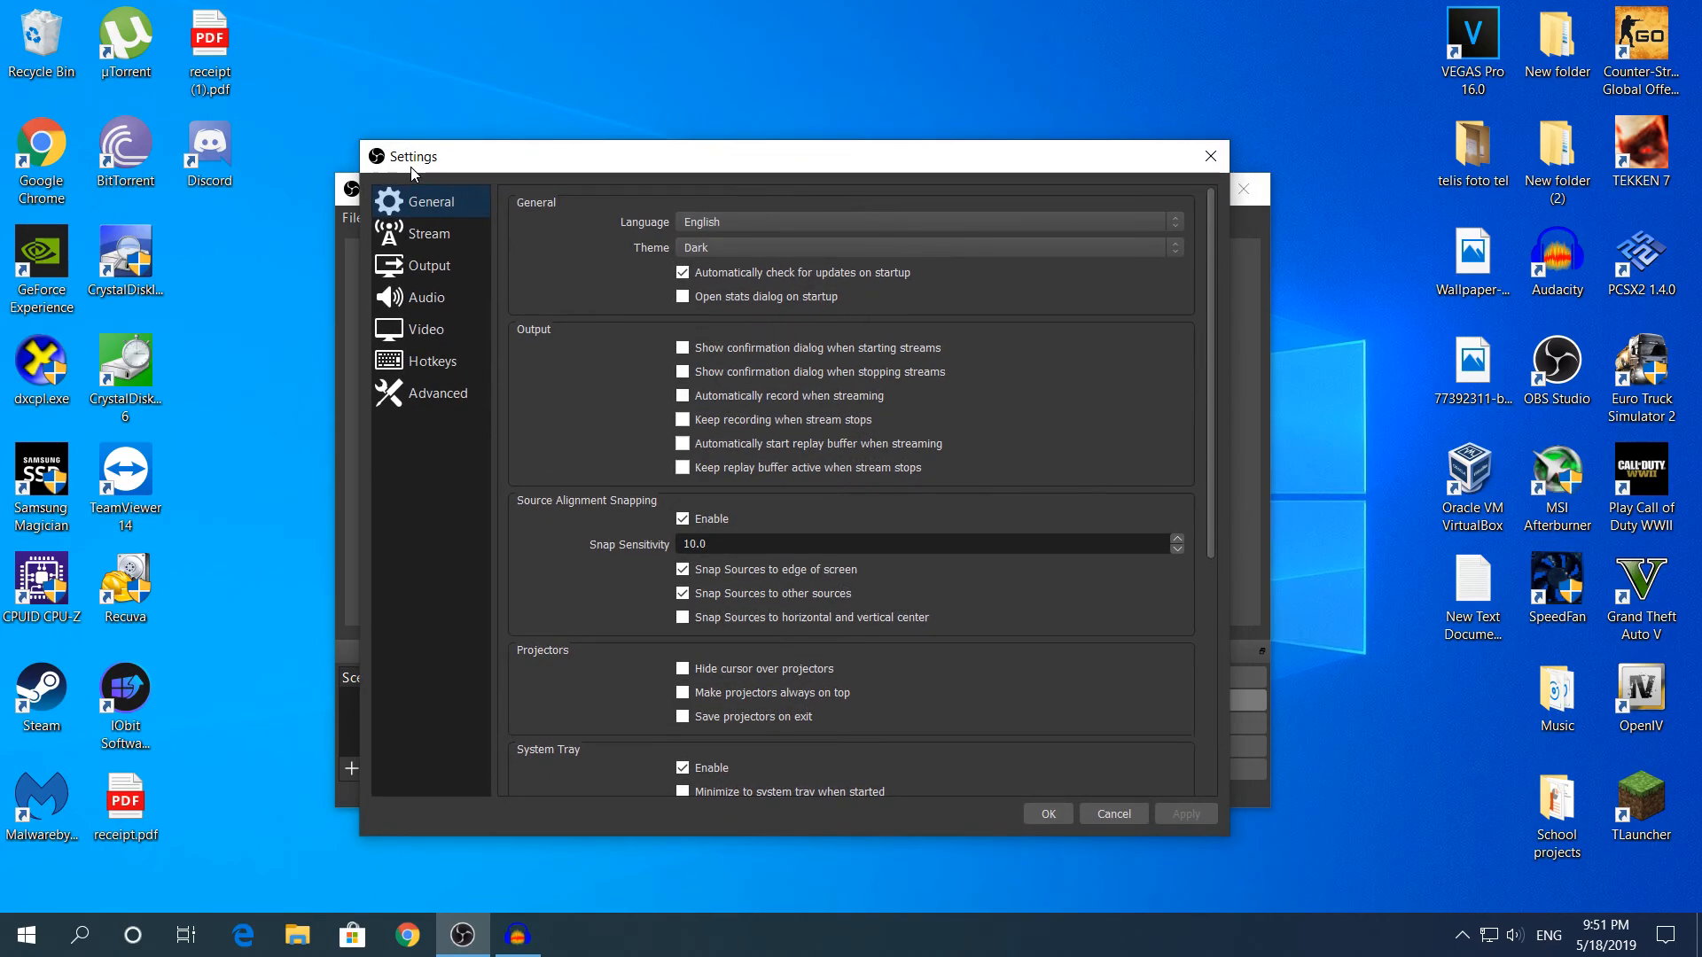
left_click(416, 235)
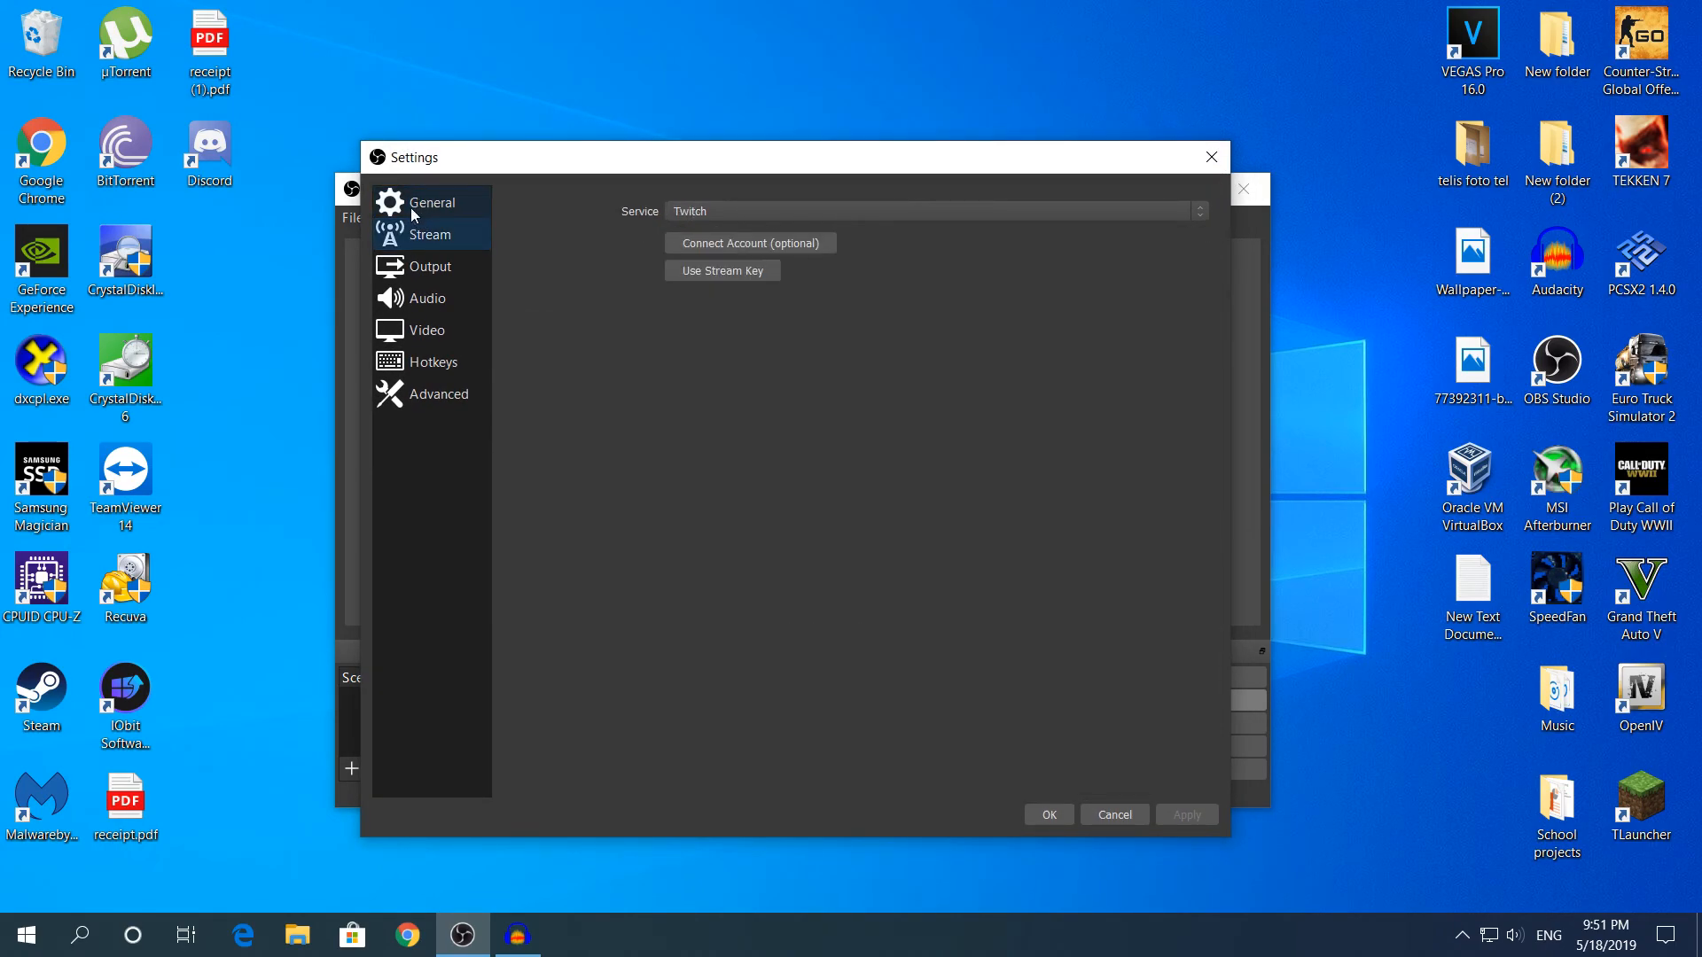
left_click(426, 204)
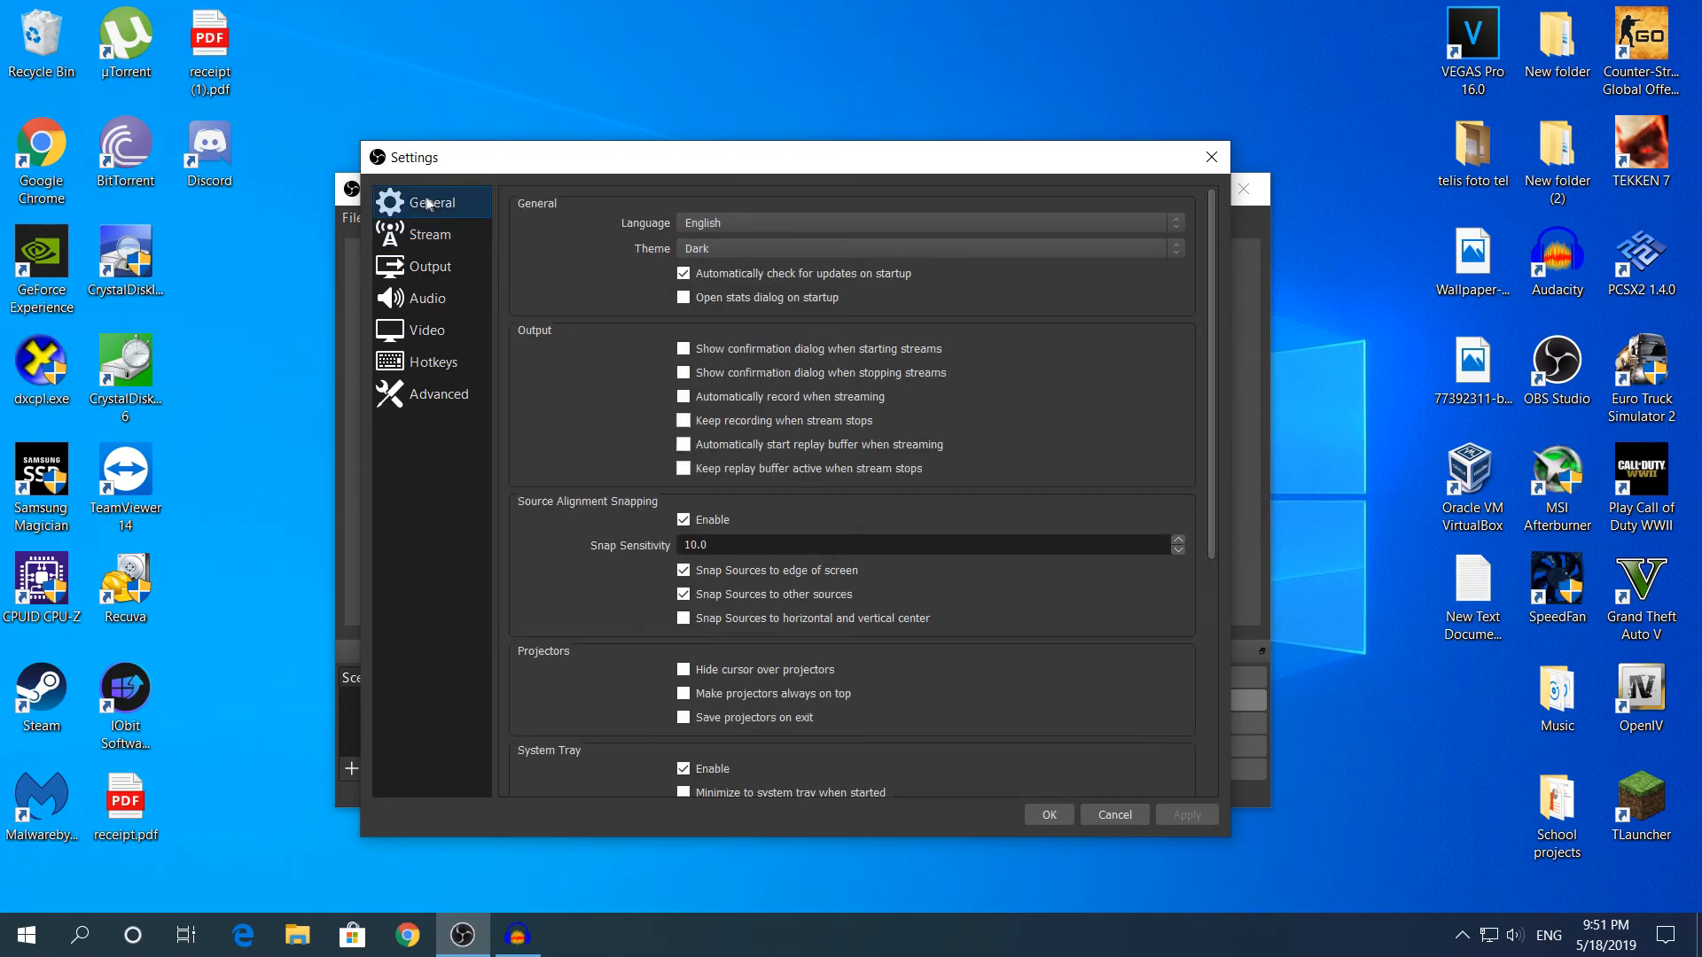
Examine the output settings for streaming and recording, moving the settings window as needed.
left_click(390, 271)
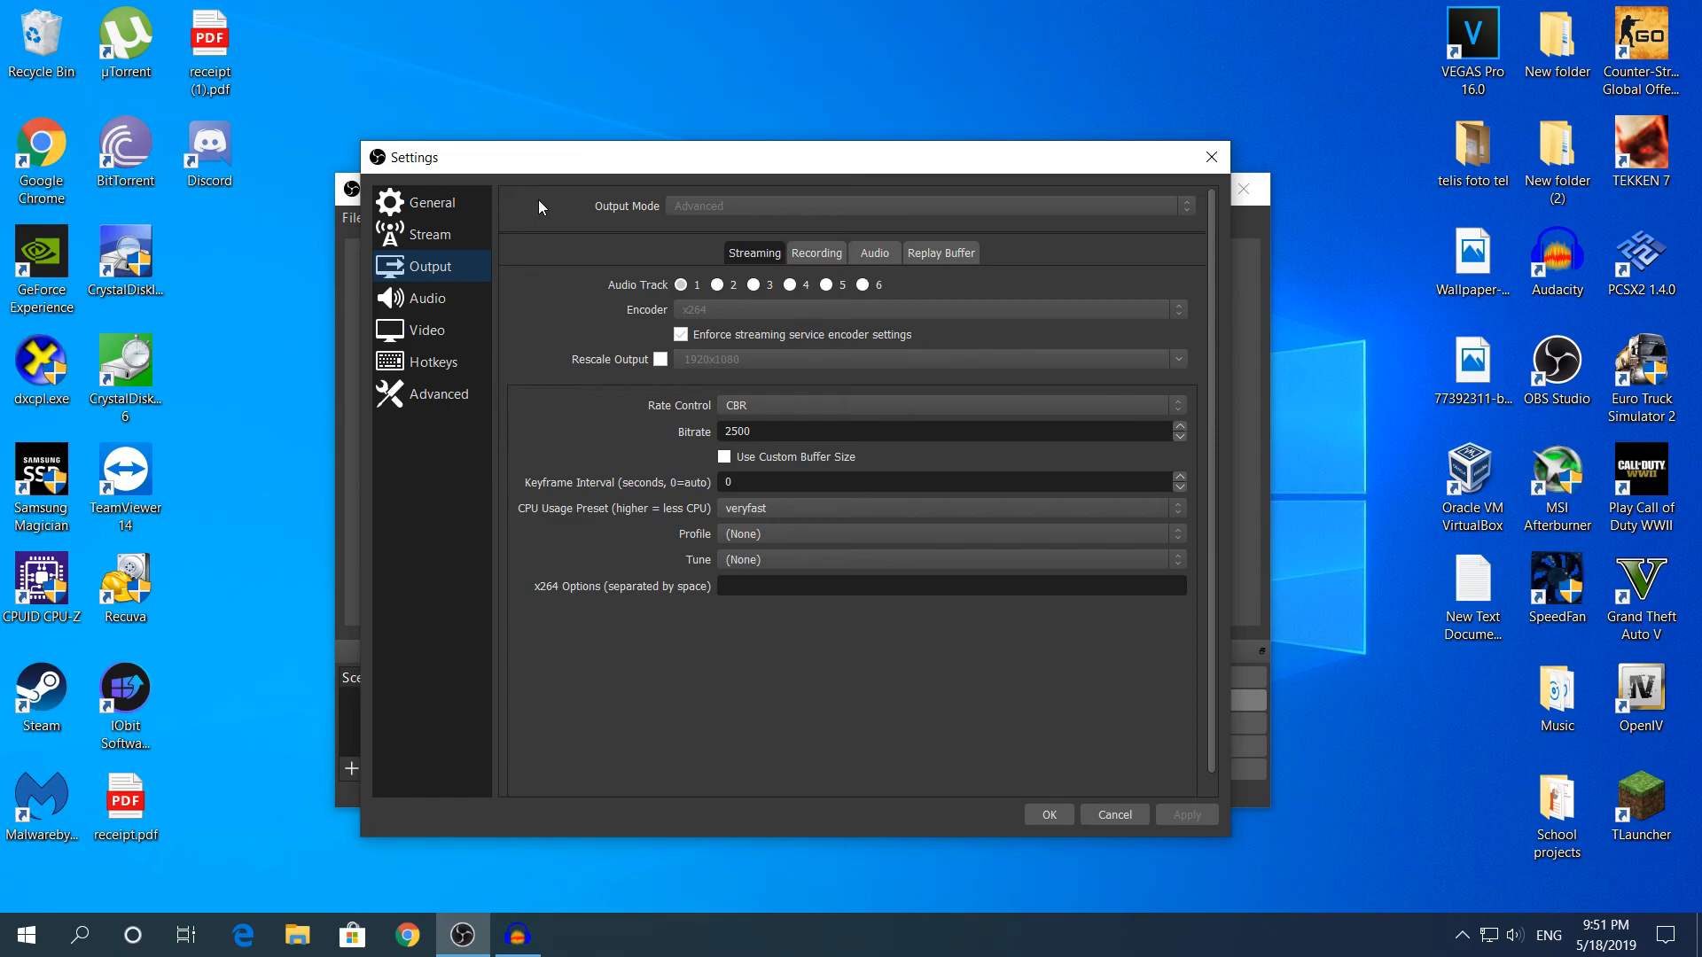
left_click(824, 254)
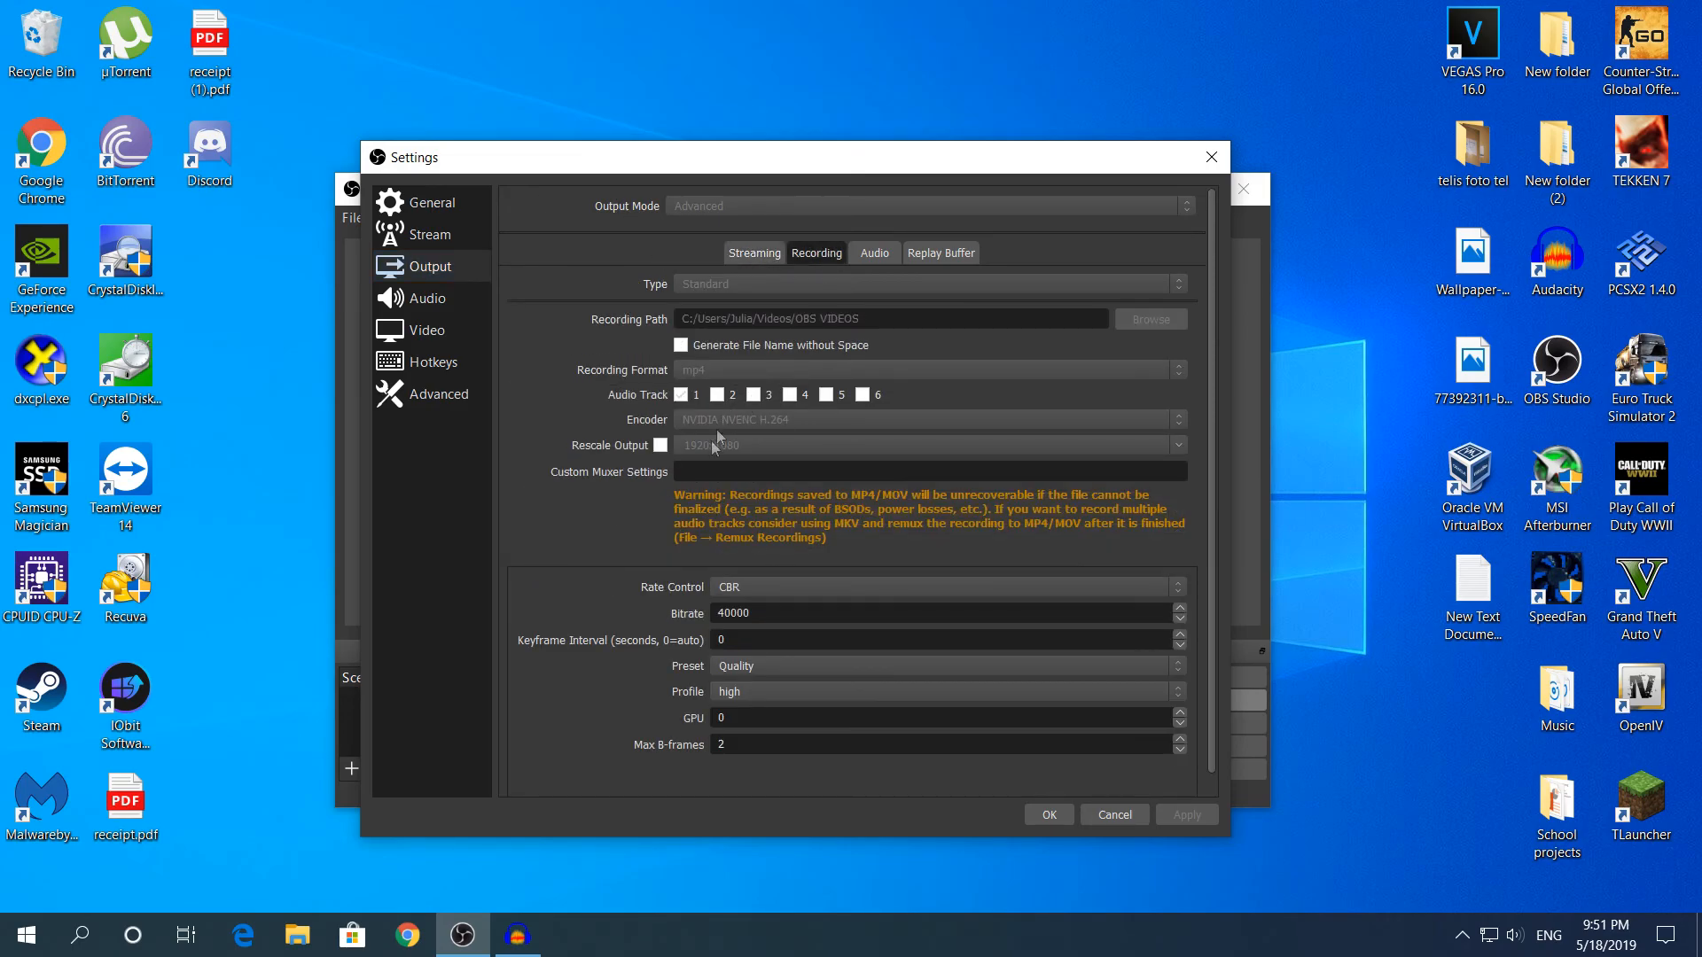
left_click(744, 254)
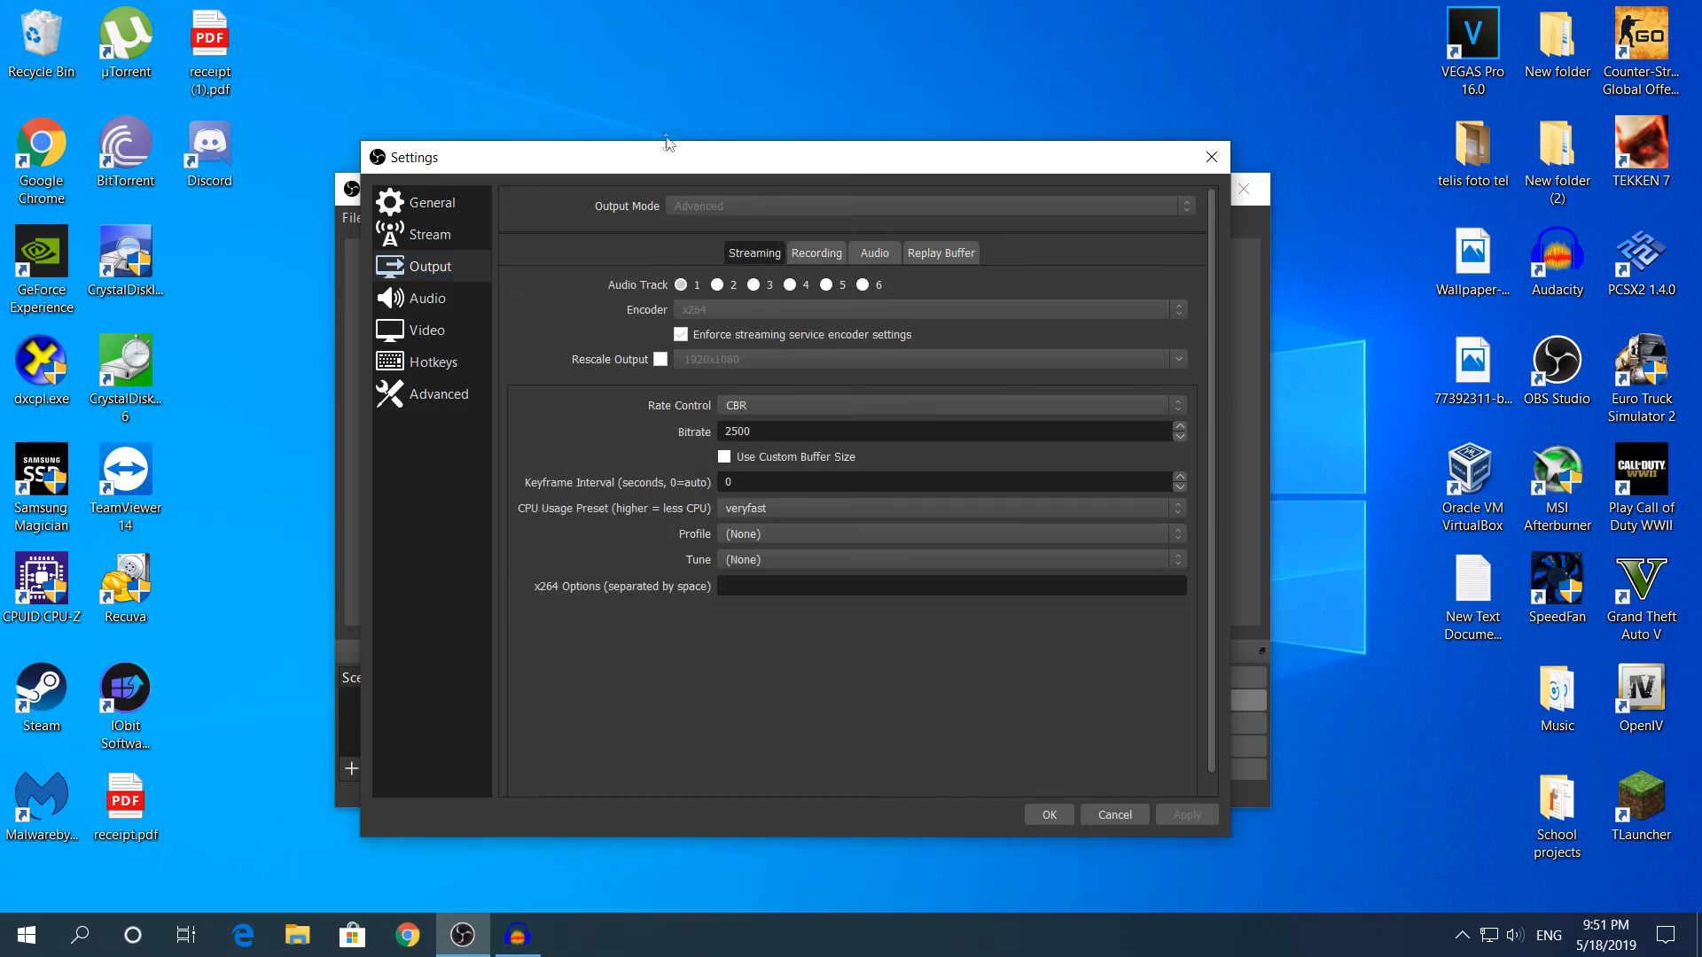
left_click_drag(625, 156, 316, 115)
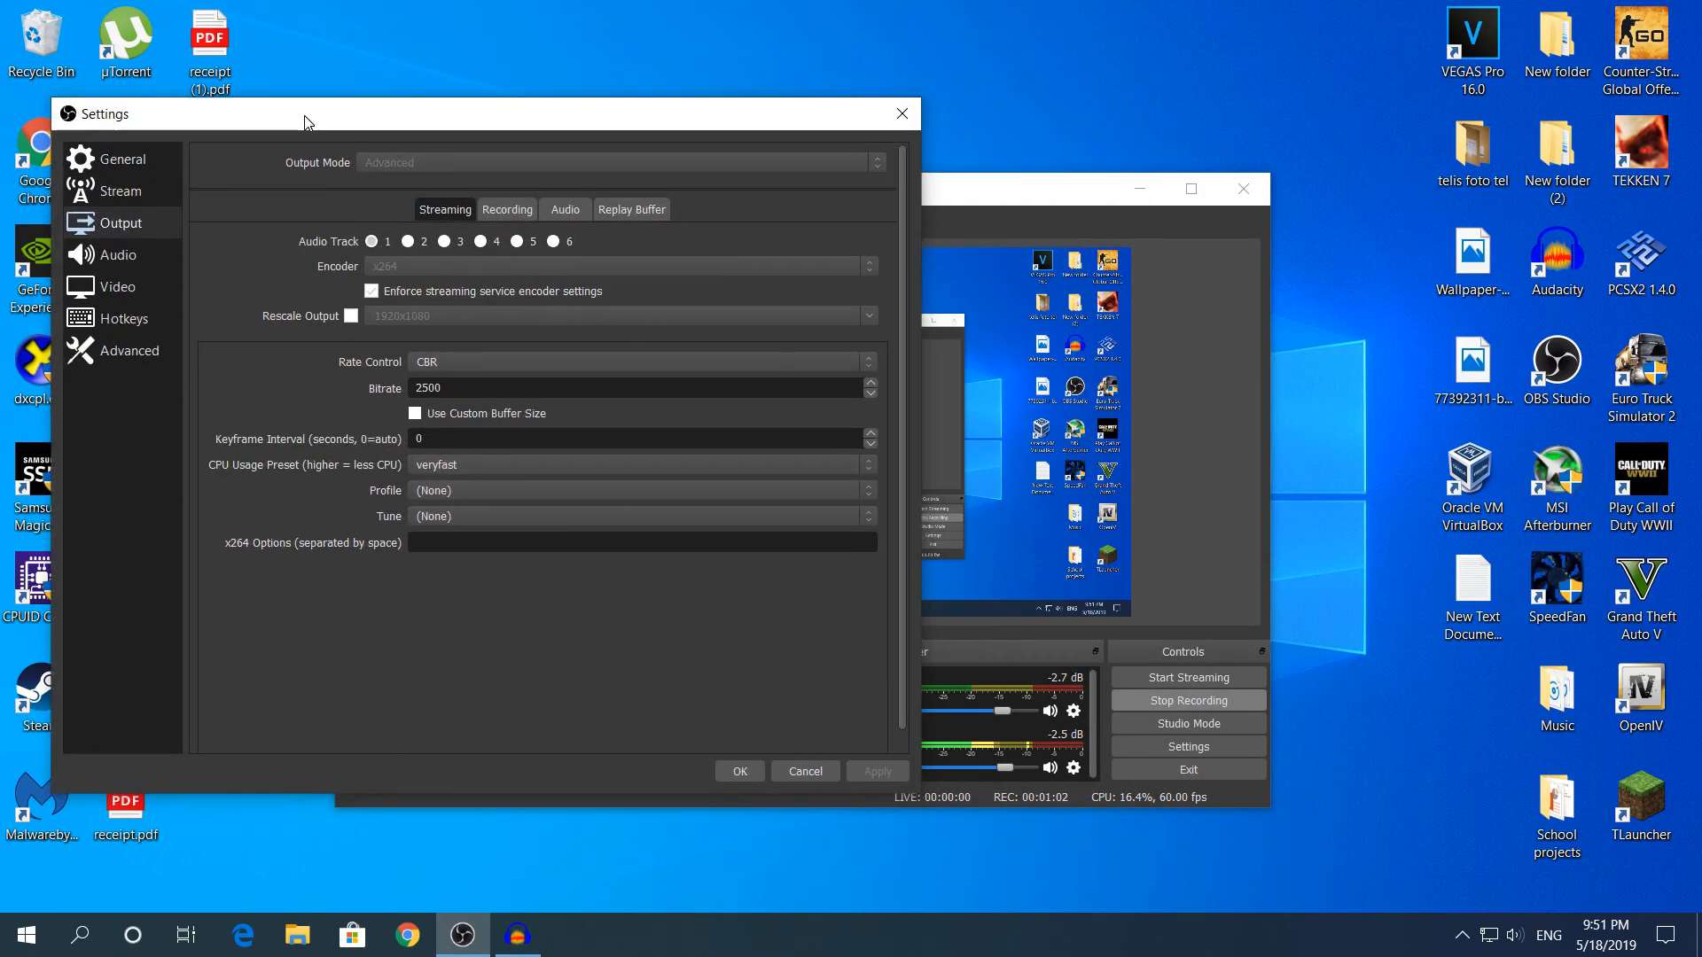
left_click_drag(773, 125, 1095, 159)
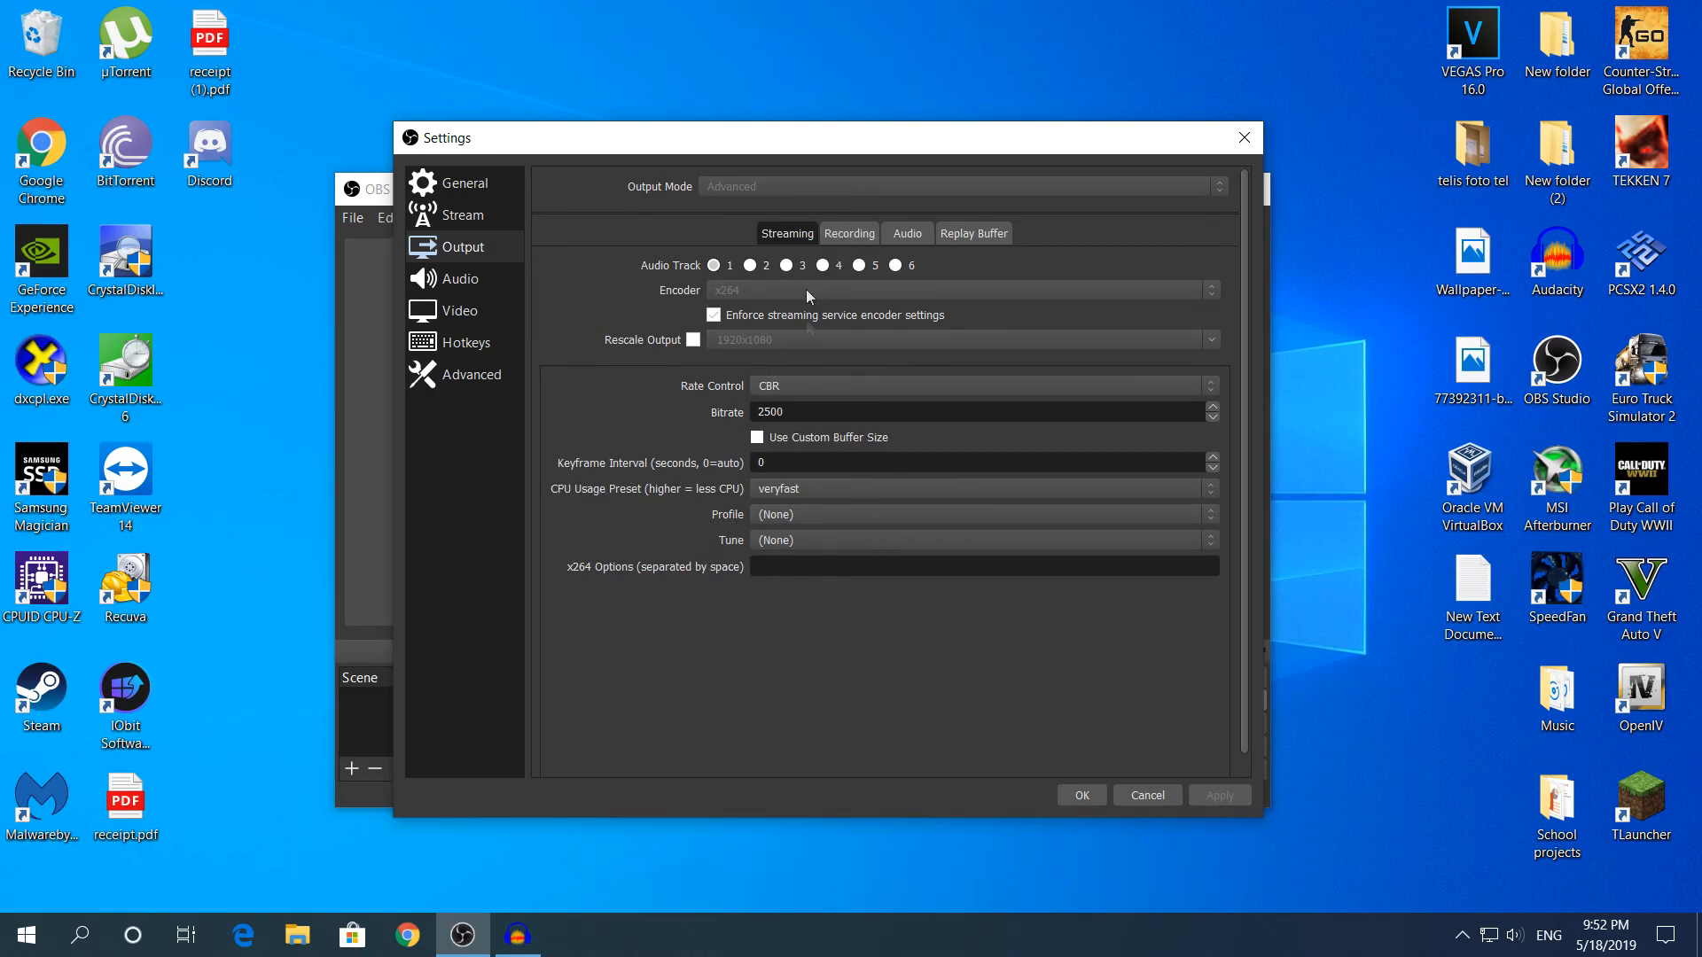
left_click(842, 233)
scroll(819, 560, "down", 1)
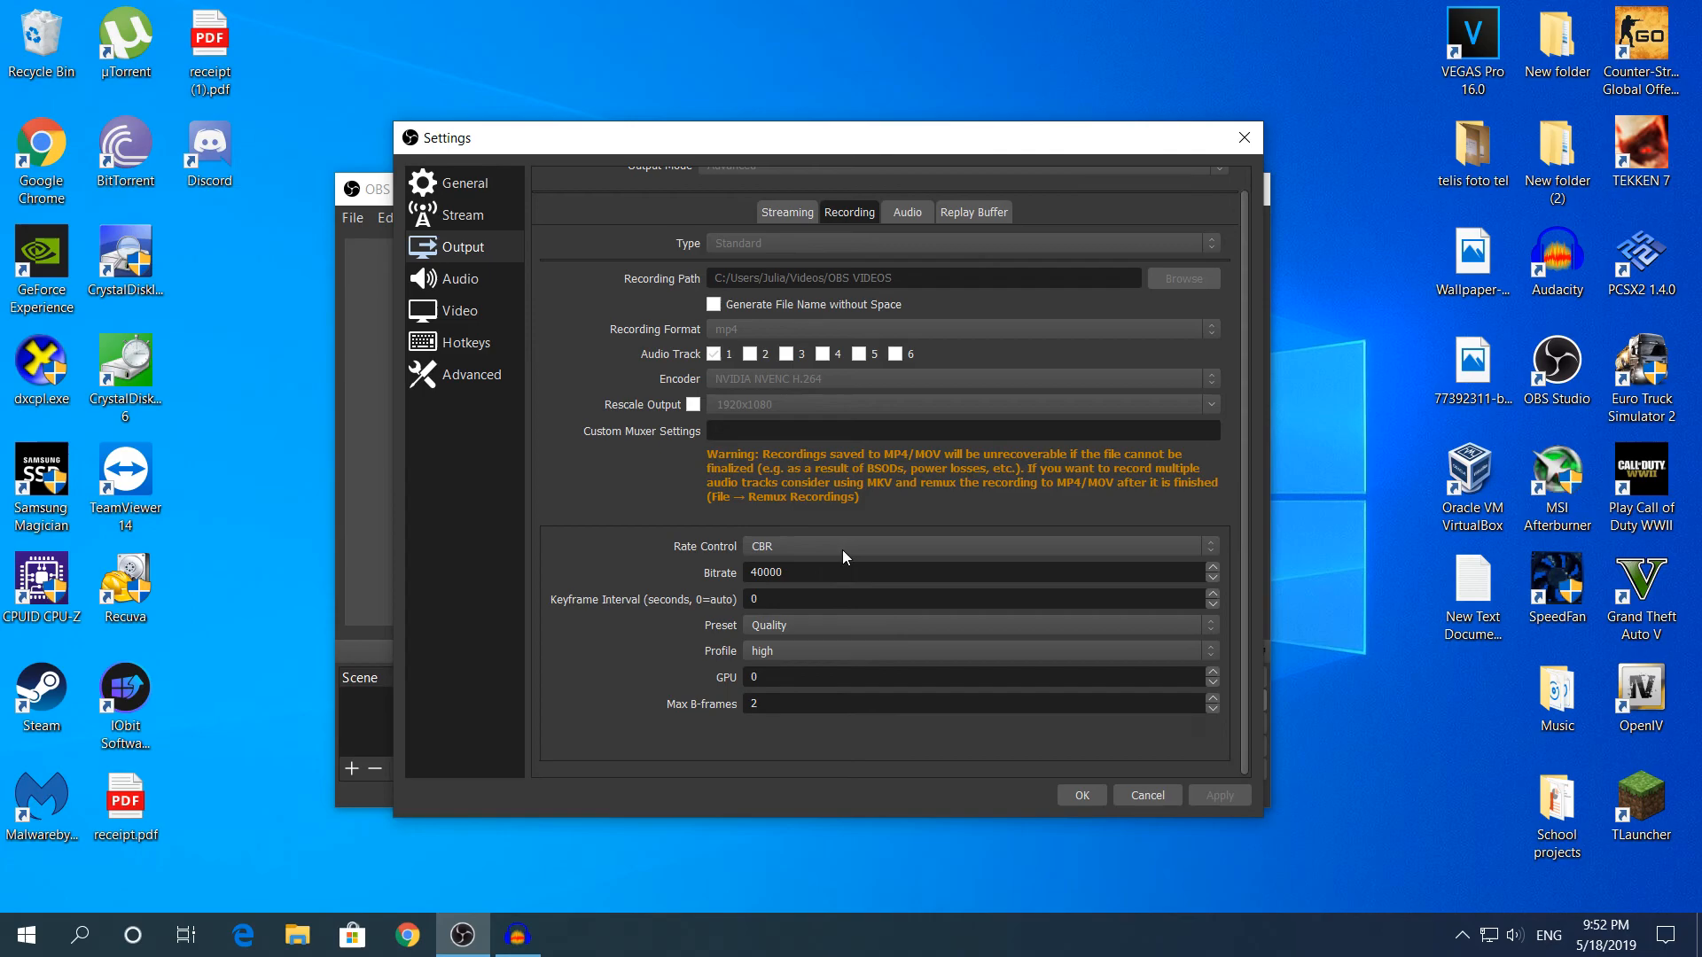
Examine the available CPU usage presets for the streaming output without choosing a different one.
left_click(776, 214)
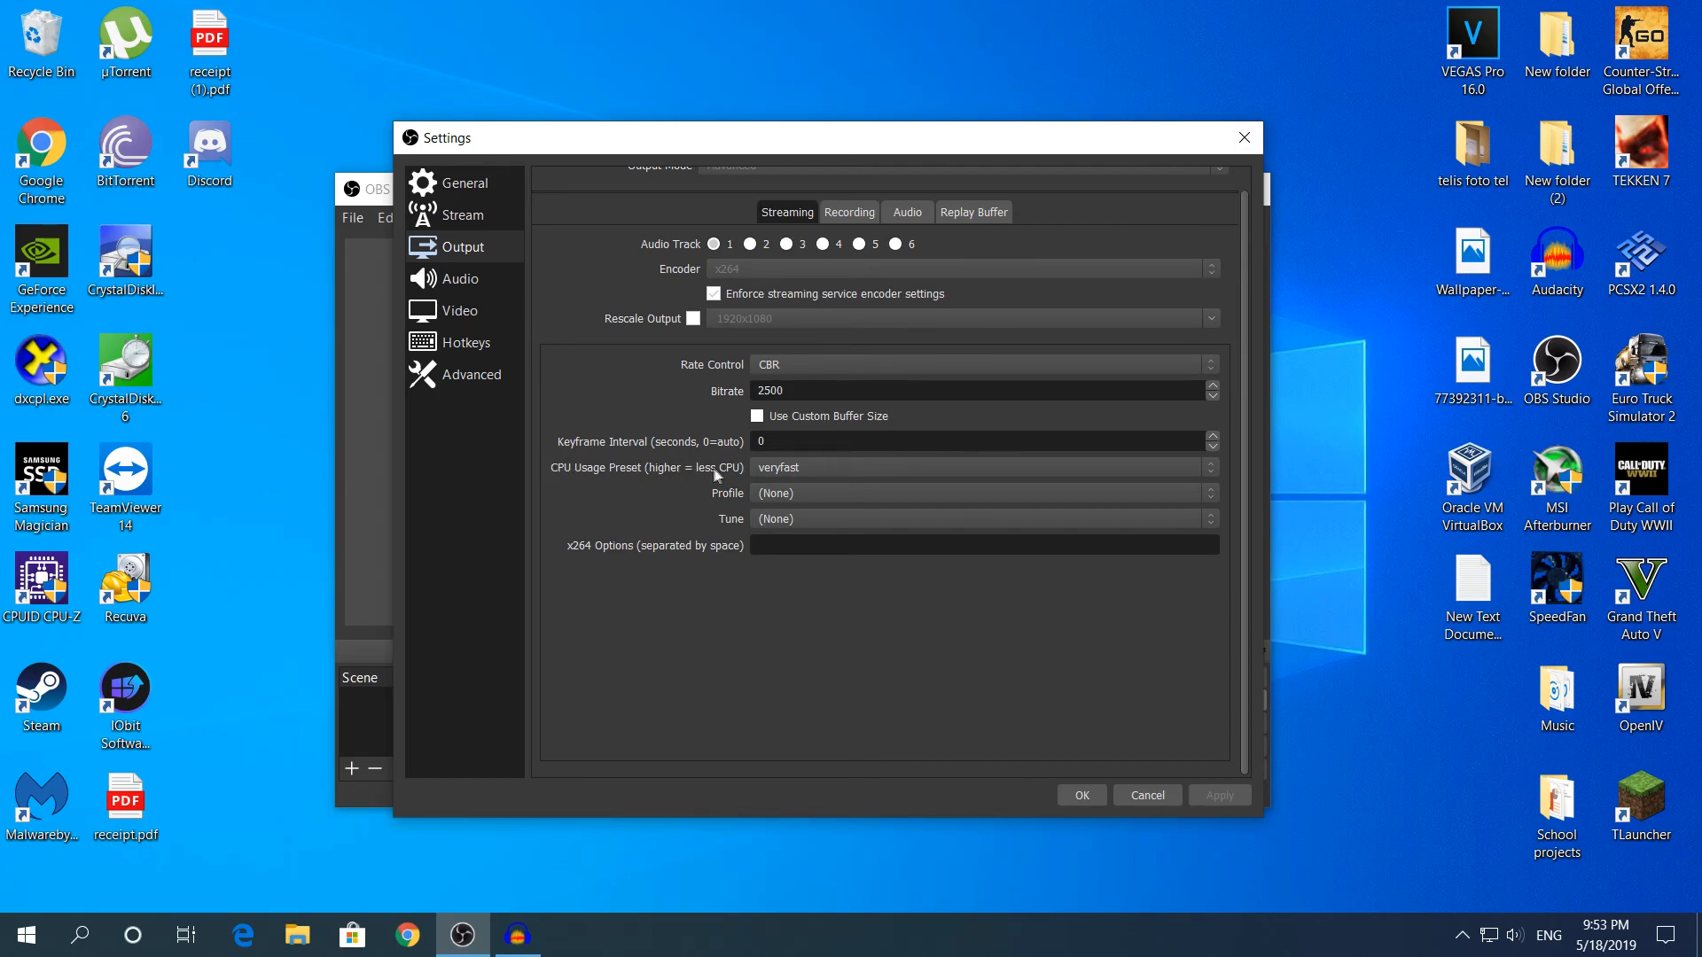
left_click(772, 472)
left_click(638, 492)
left_click(785, 470)
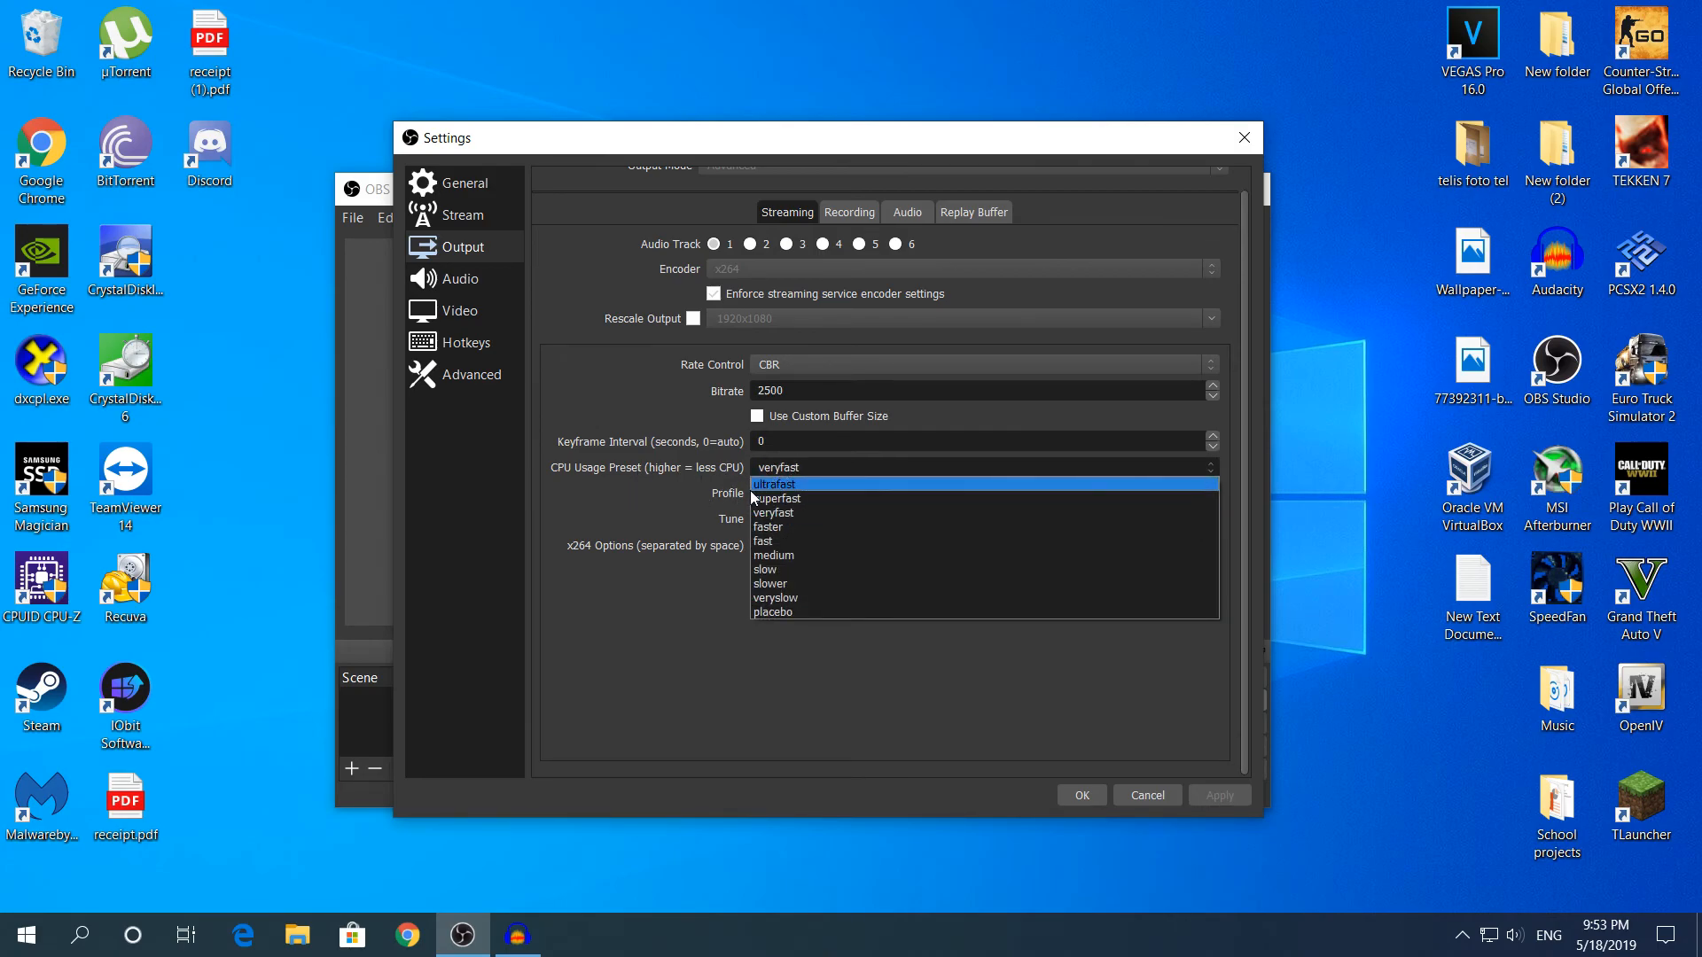
left_click(703, 479)
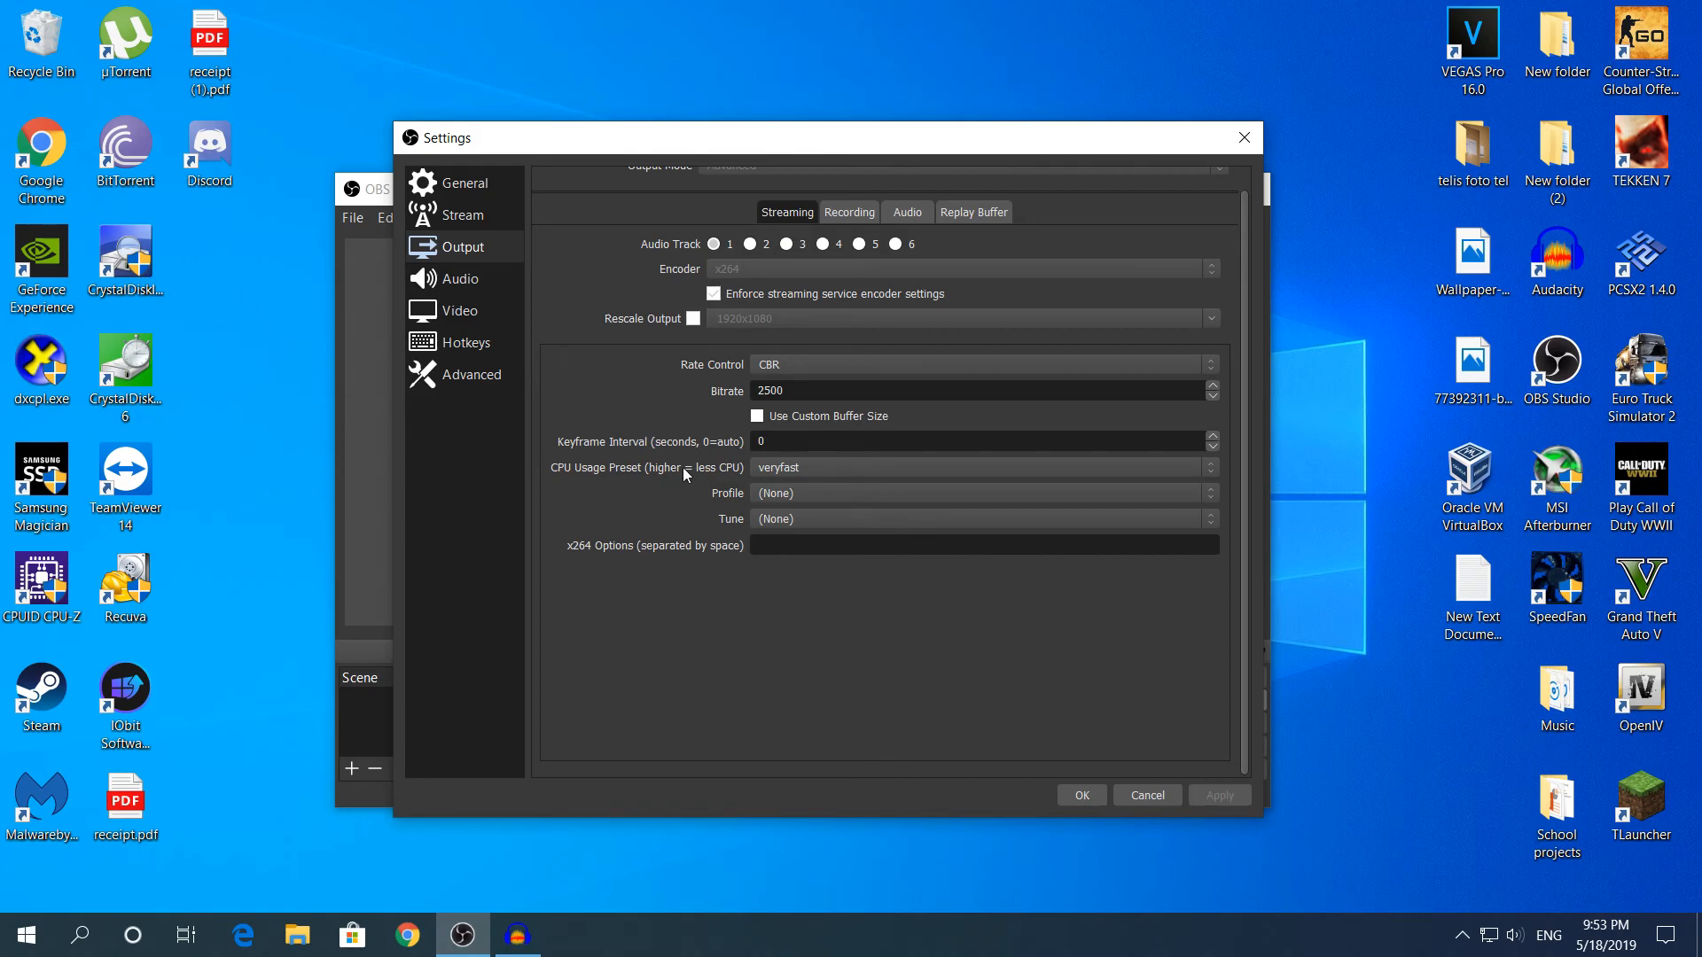
left_click(777, 464)
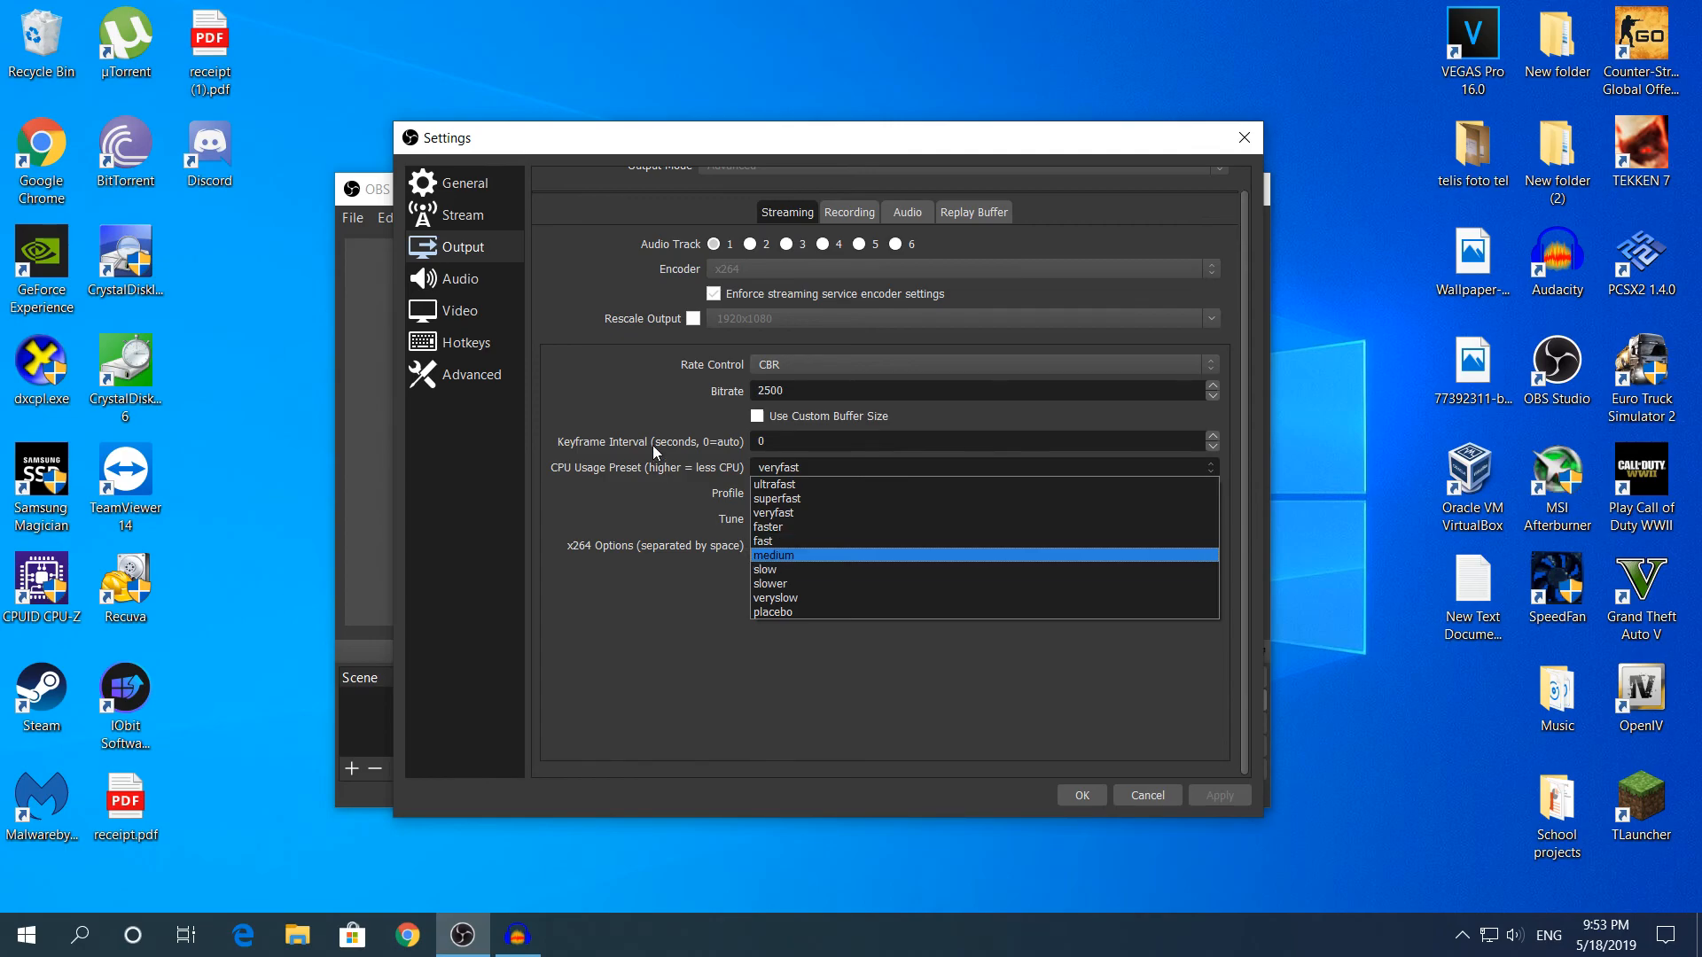
left_click(626, 404)
left_click(791, 467)
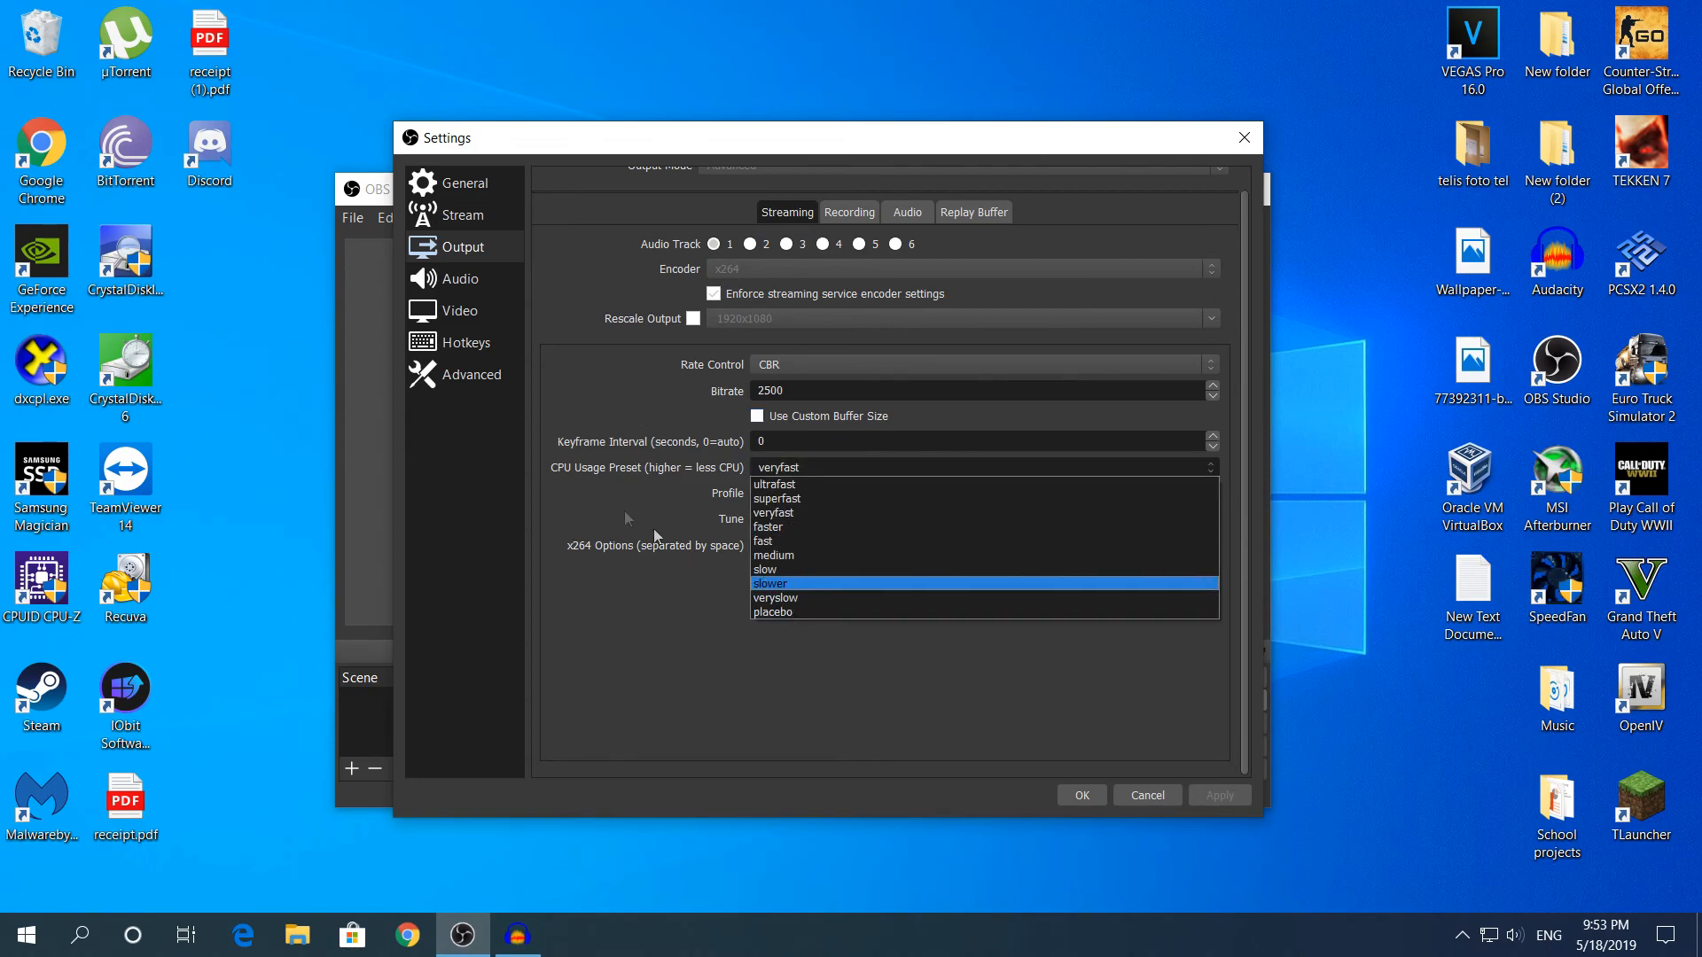
left_click(700, 454)
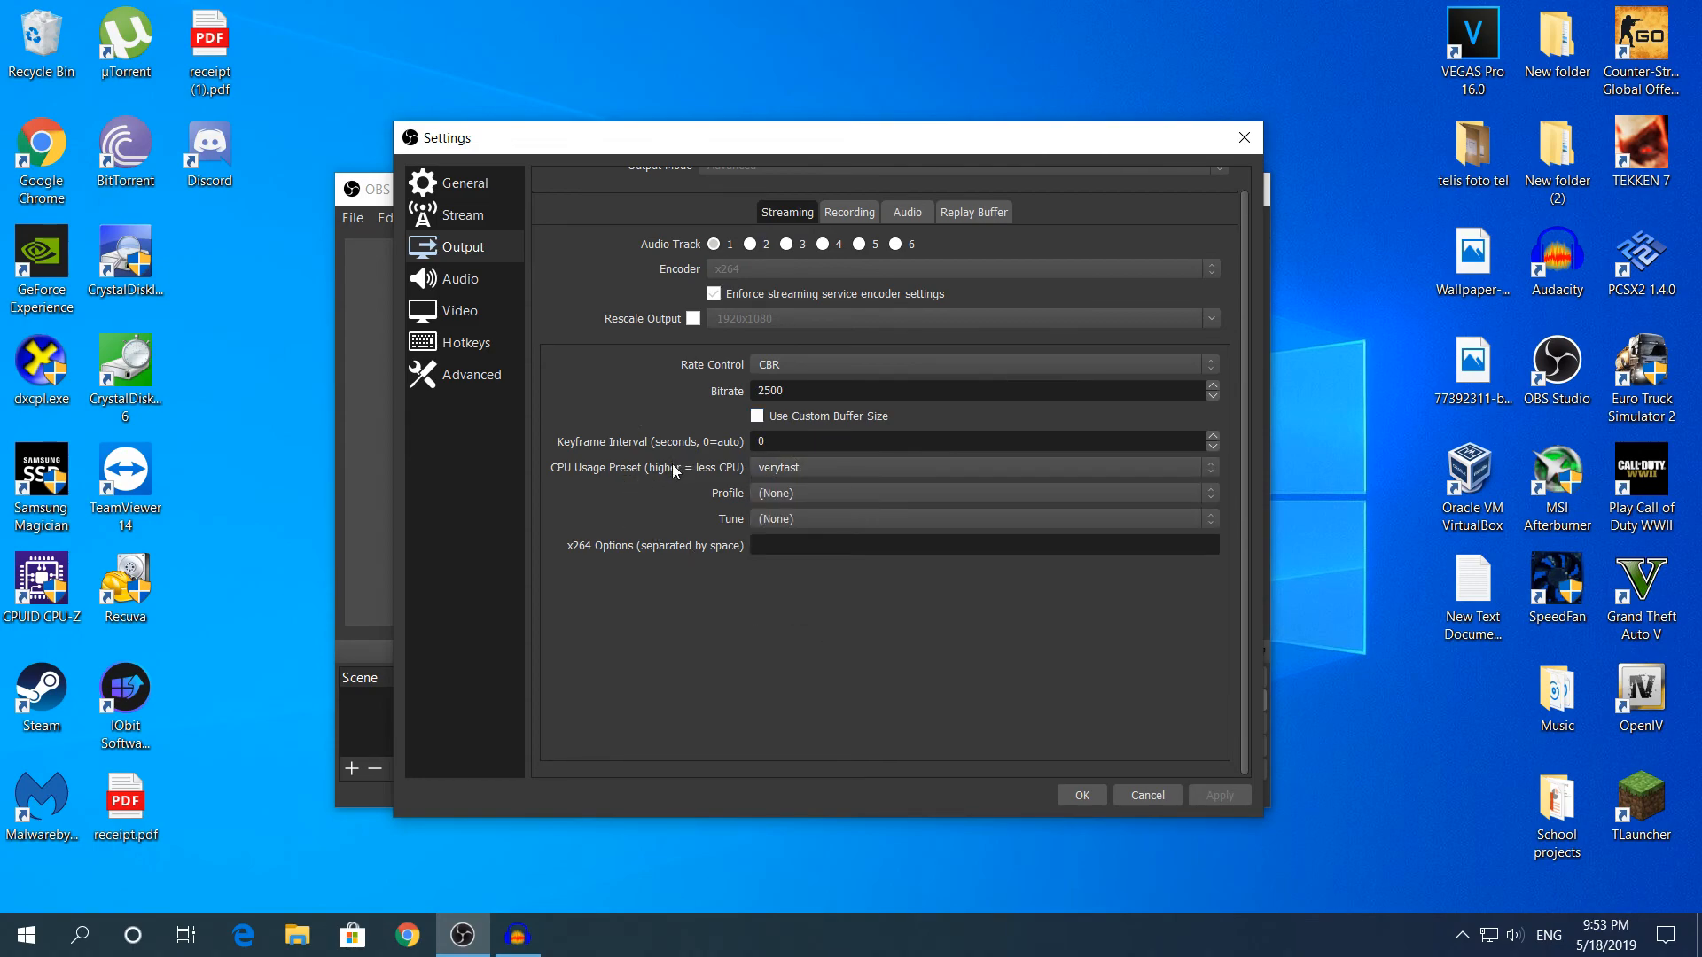
left_click(780, 466)
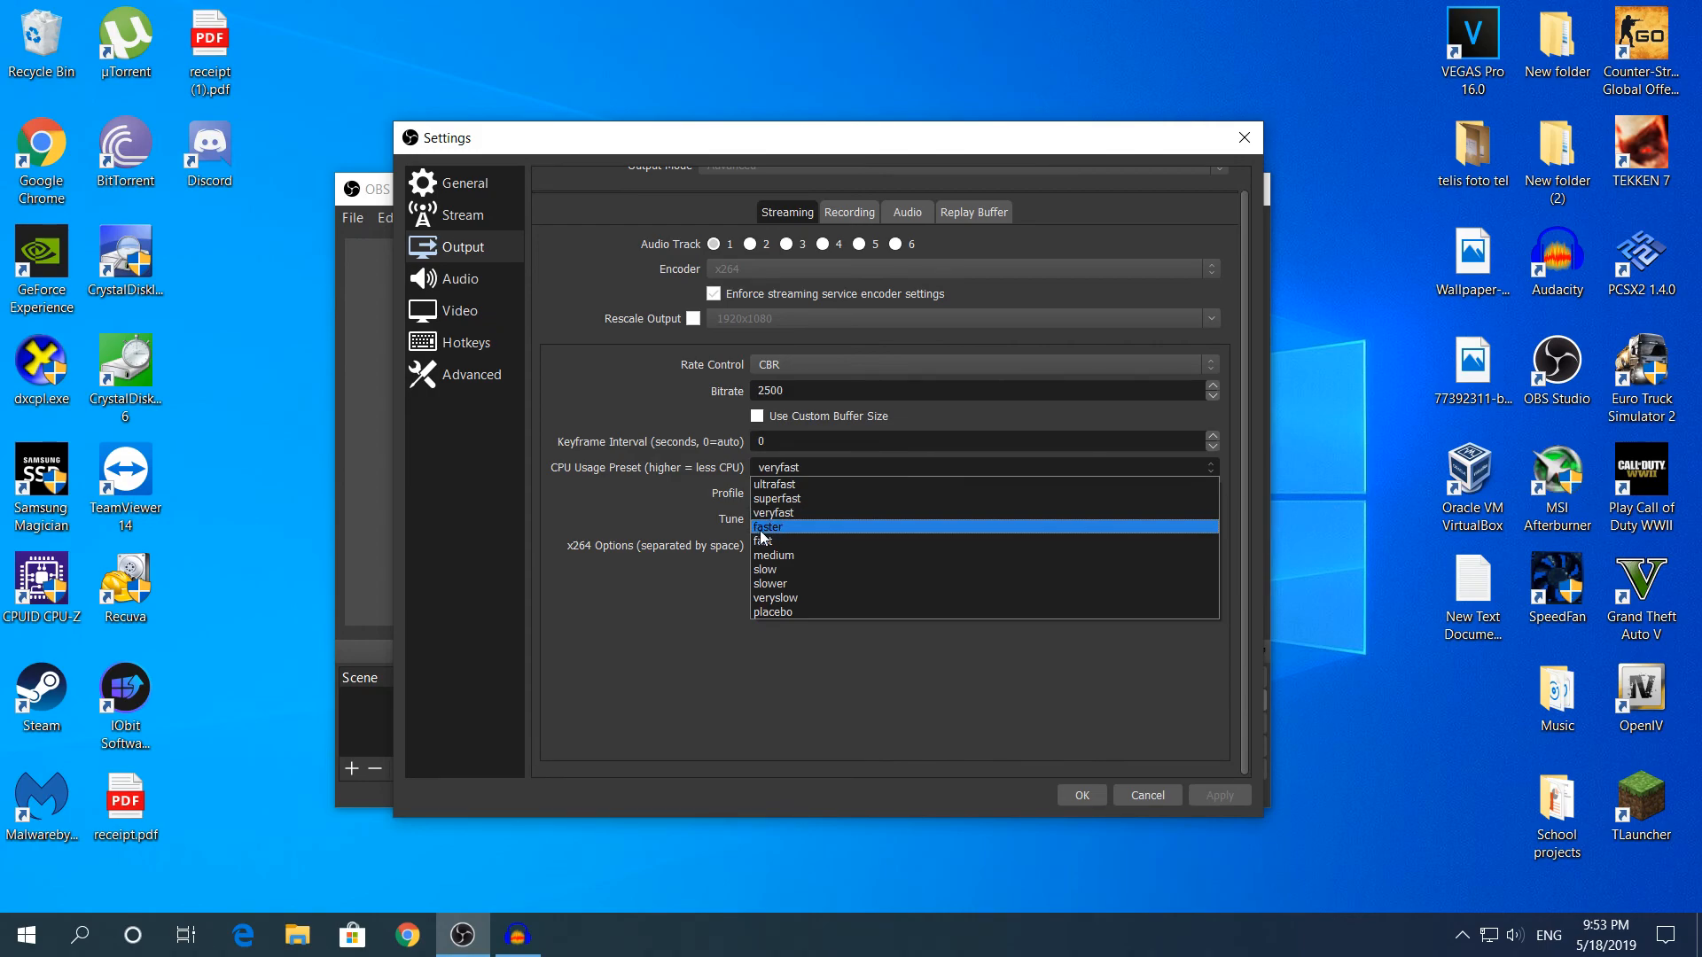
left_click(675, 511)
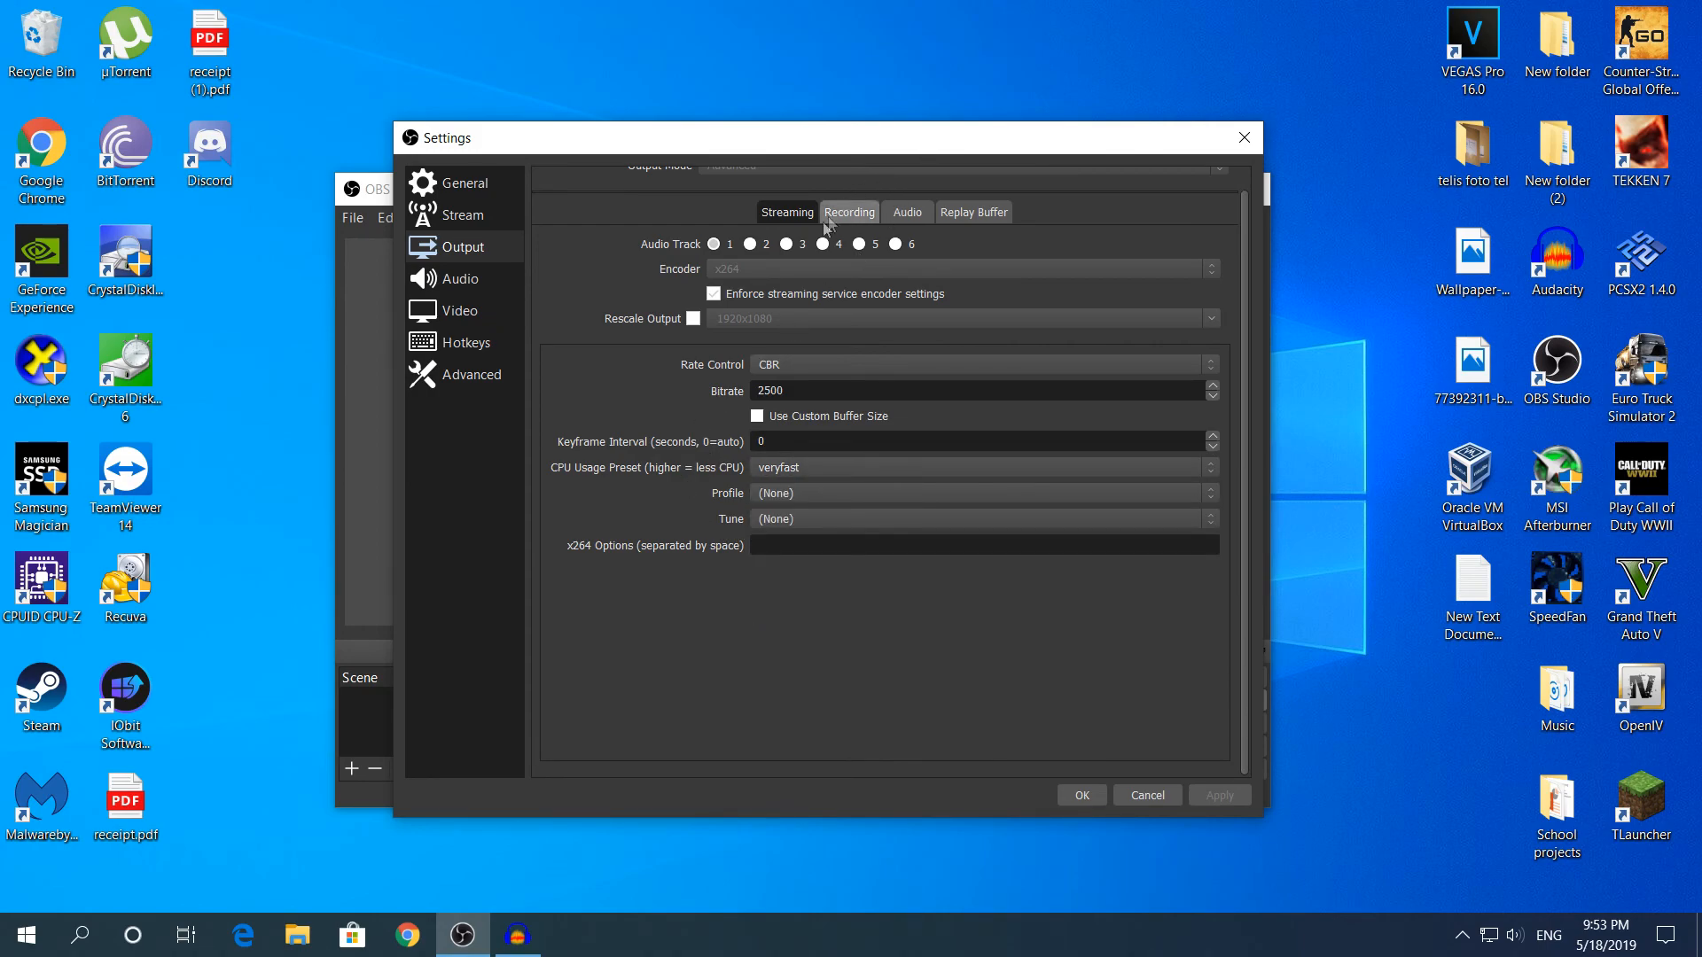
Review the recording output's path, format, encoder and rate settings.
left_click(852, 212)
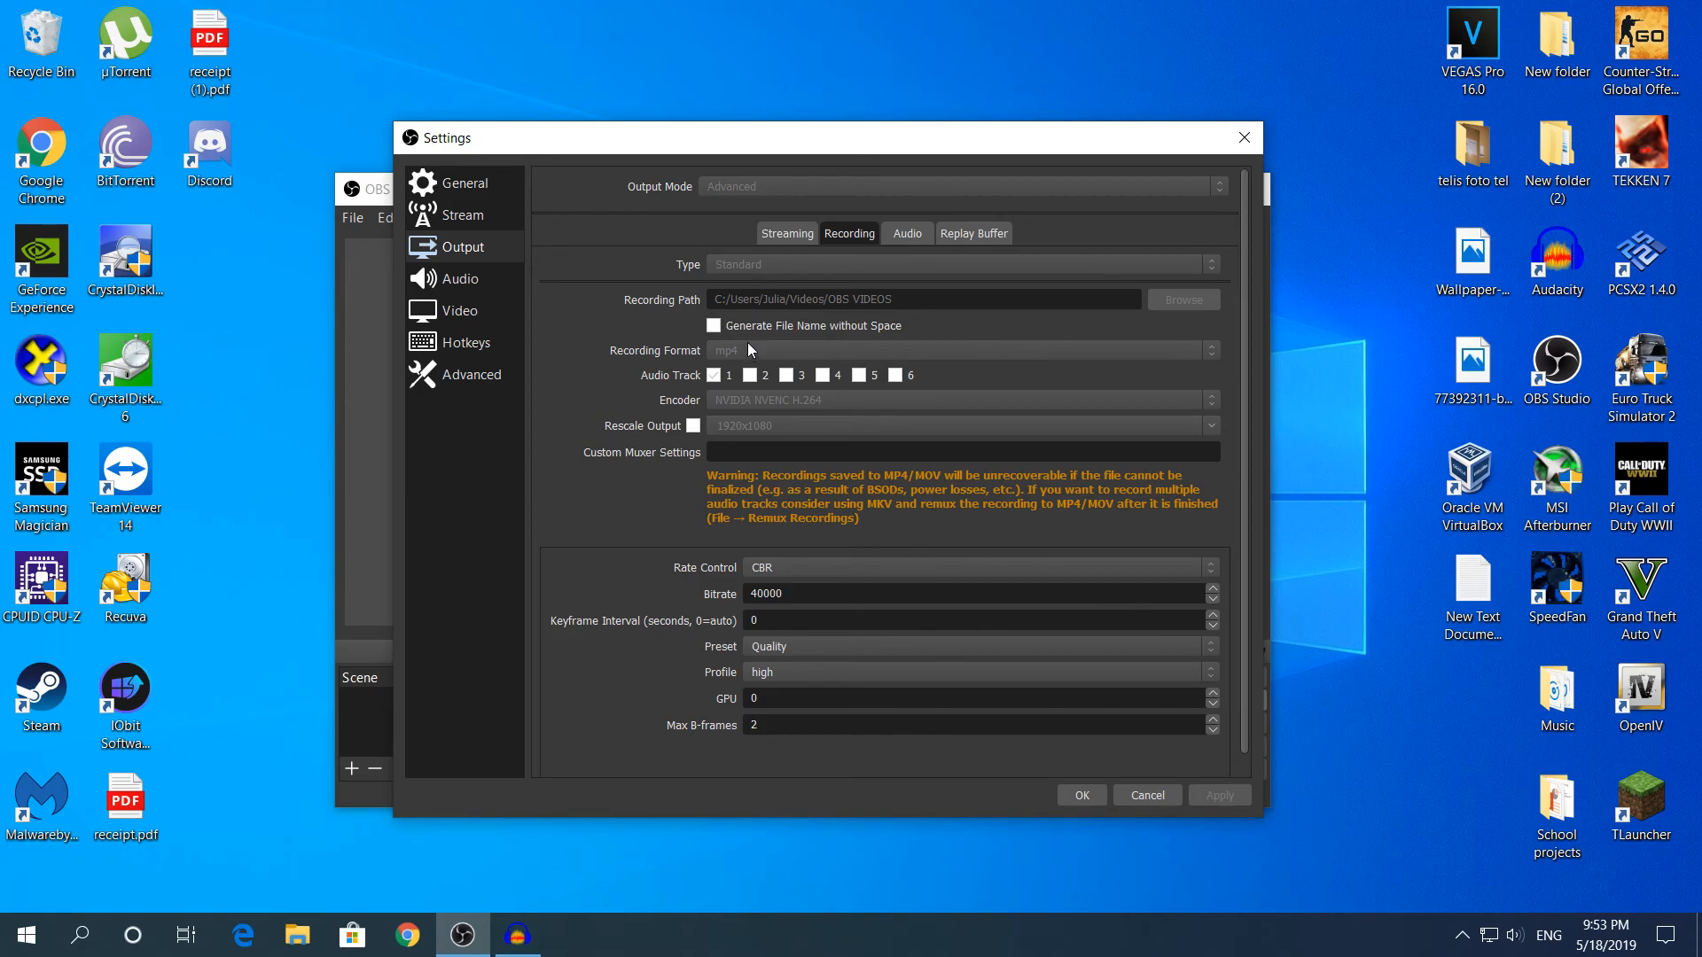
scroll(685, 408, "down", 1)
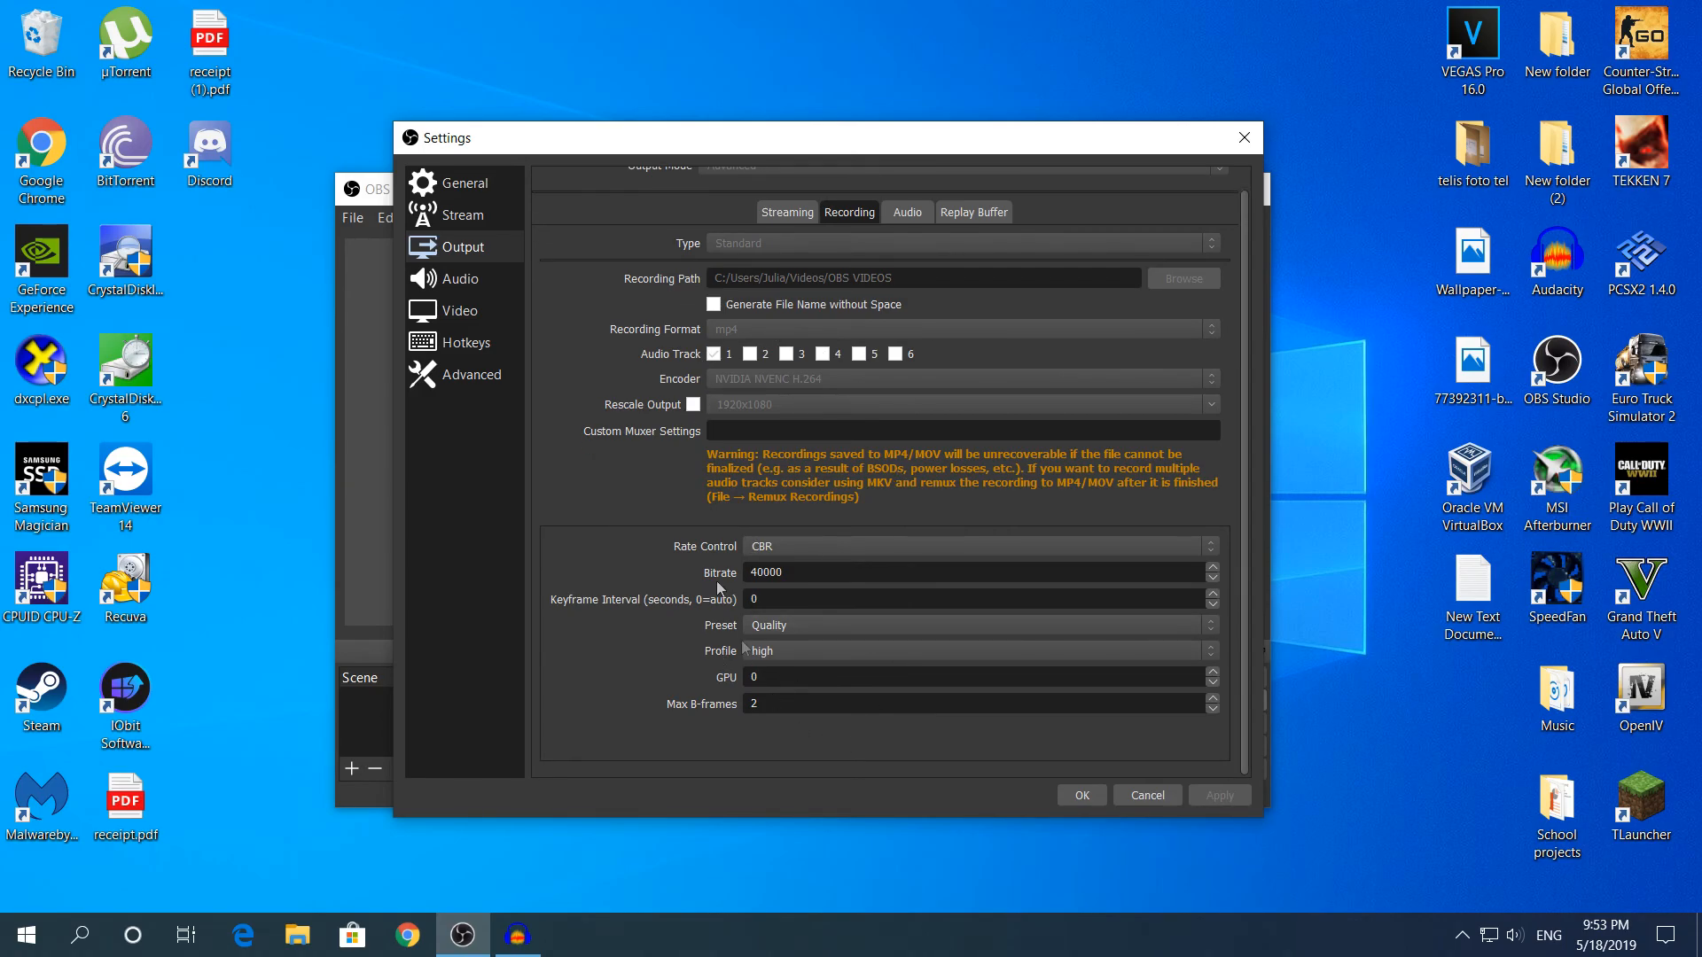
scroll(638, 535, "up", 1)
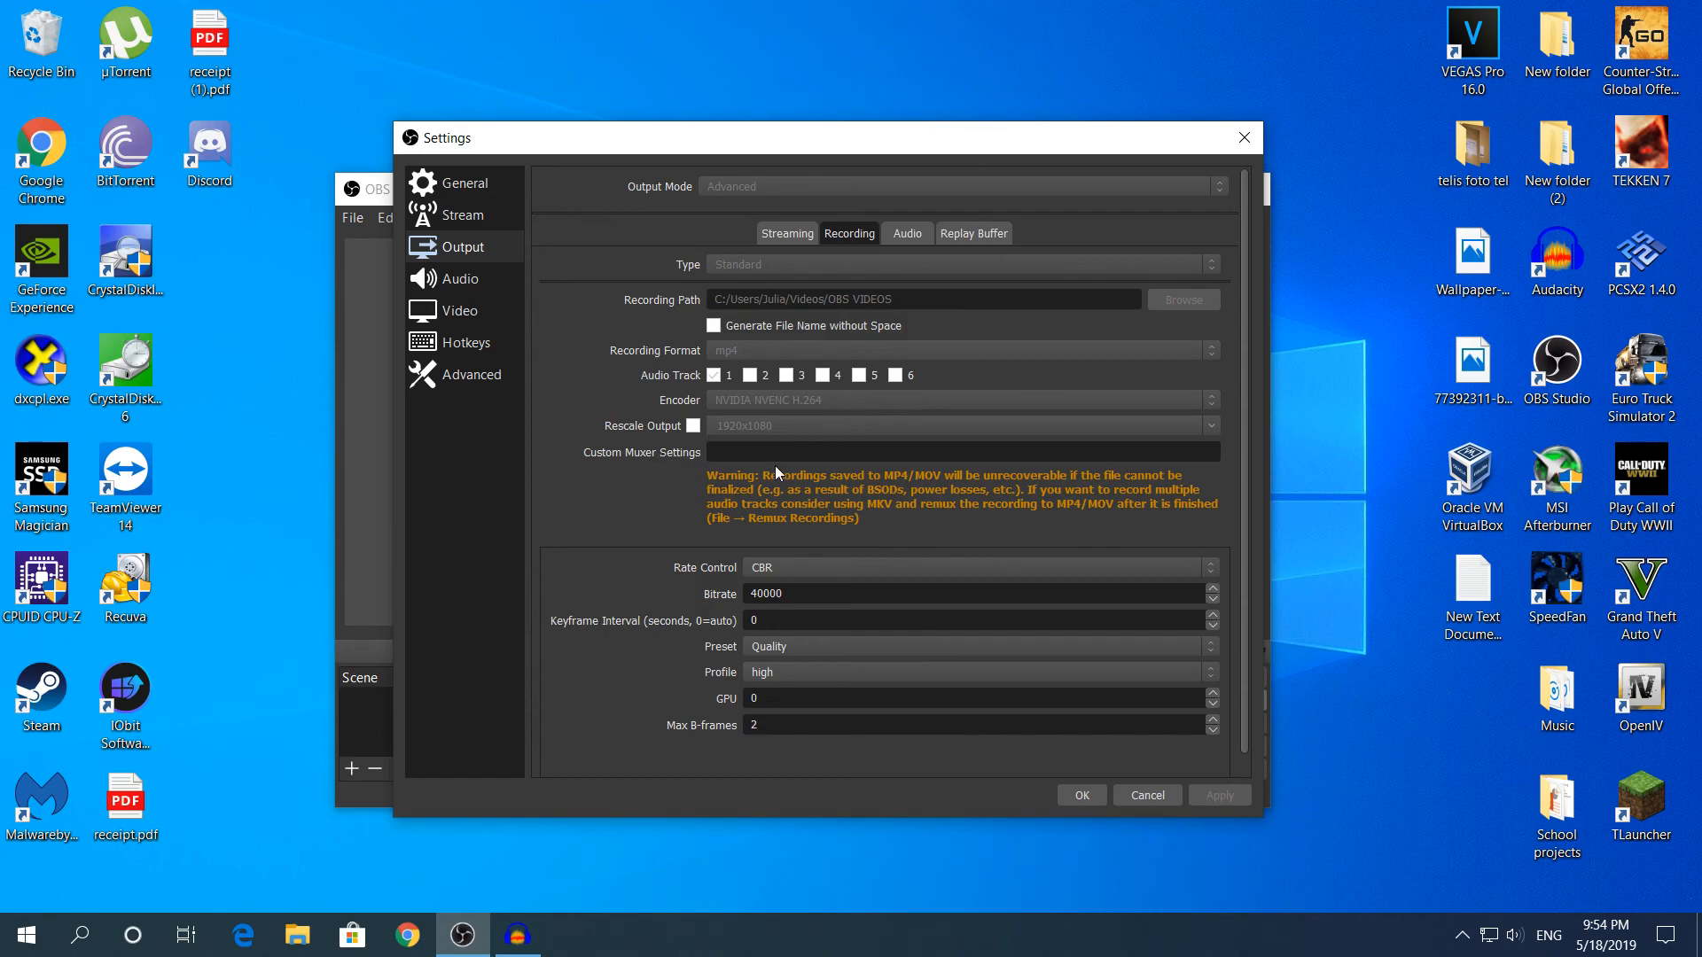
scroll(739, 497, "down", 1)
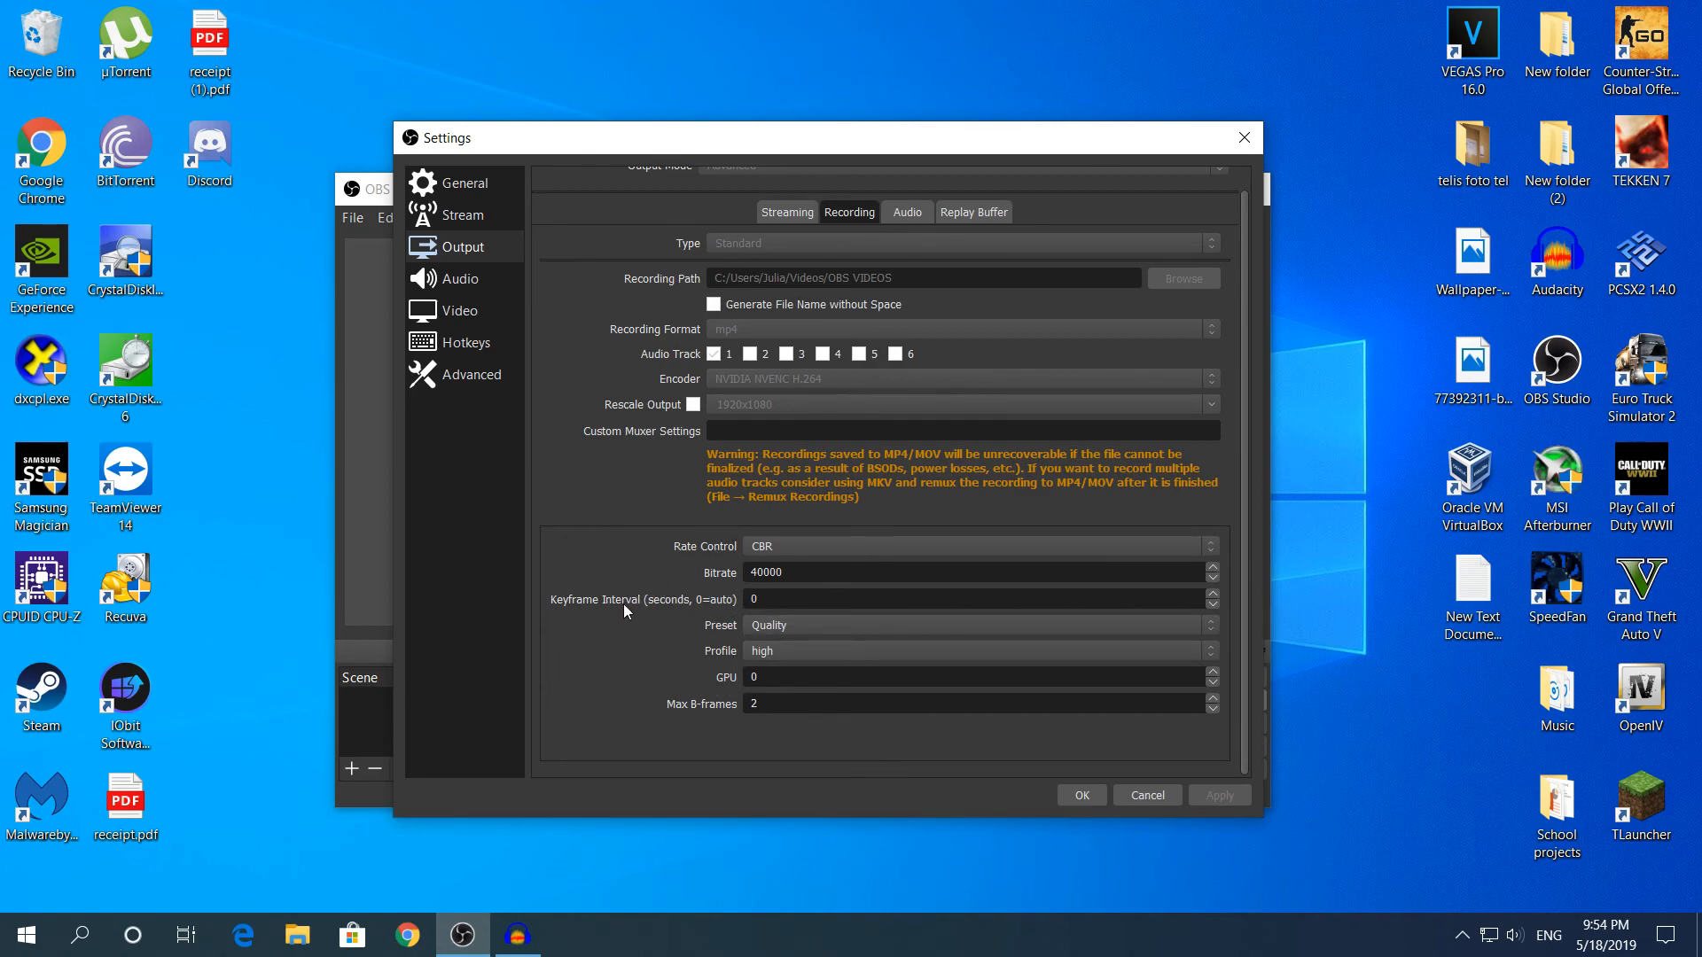
Choose CBR as the recording rate control and highlight the bitrate value.
left_click(768, 543)
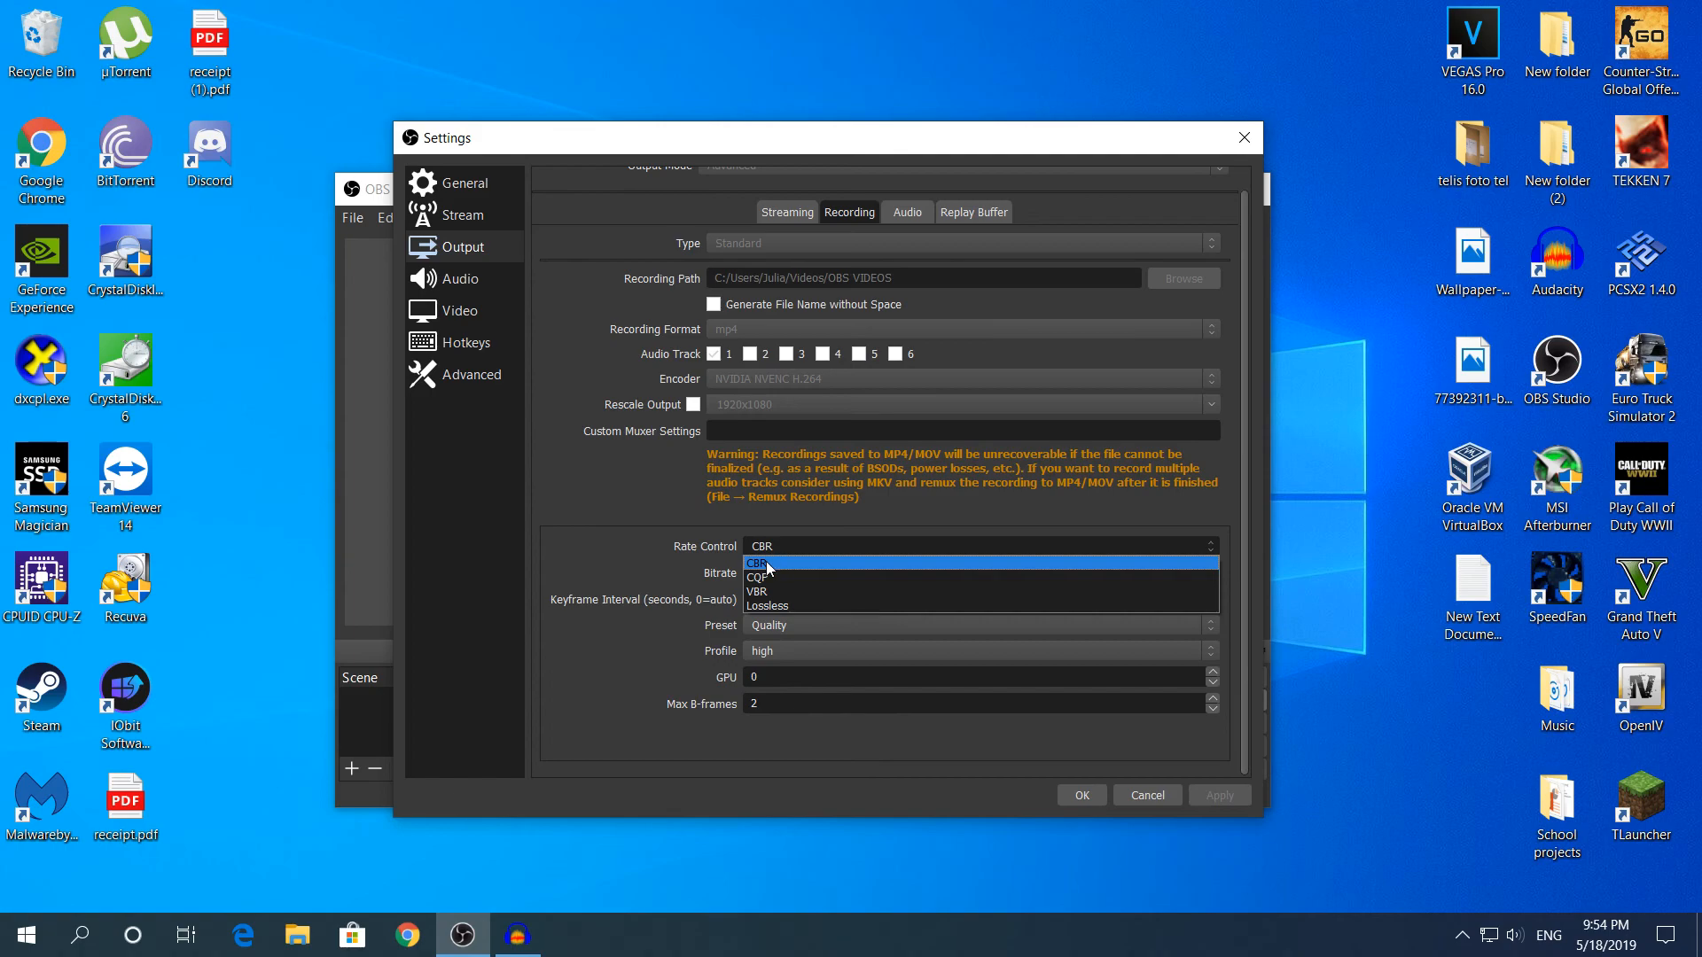
left_click(767, 564)
left_click_drag(846, 572, 550, 574)
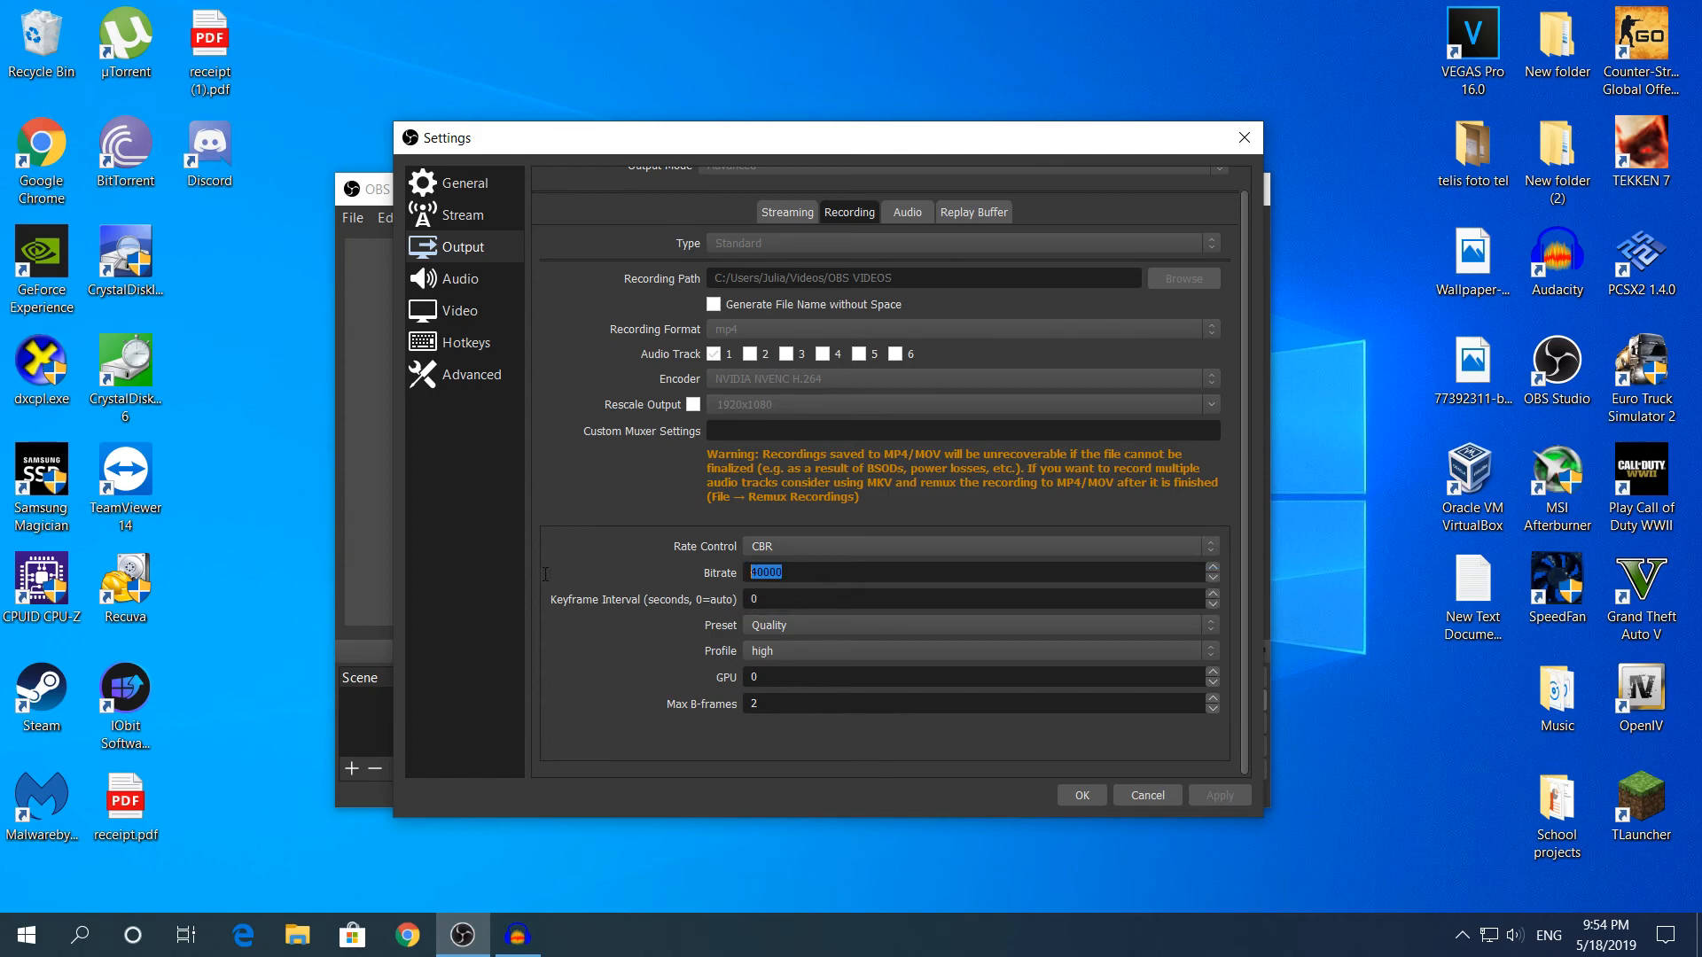
left_click(788, 570)
left_click_drag(794, 575, 708, 578)
left_click(751, 571)
left_click(836, 565)
Set the recording preset to Quality and the encoder profile to high, and check the GPU and Max B-frames values.
left_click(796, 625)
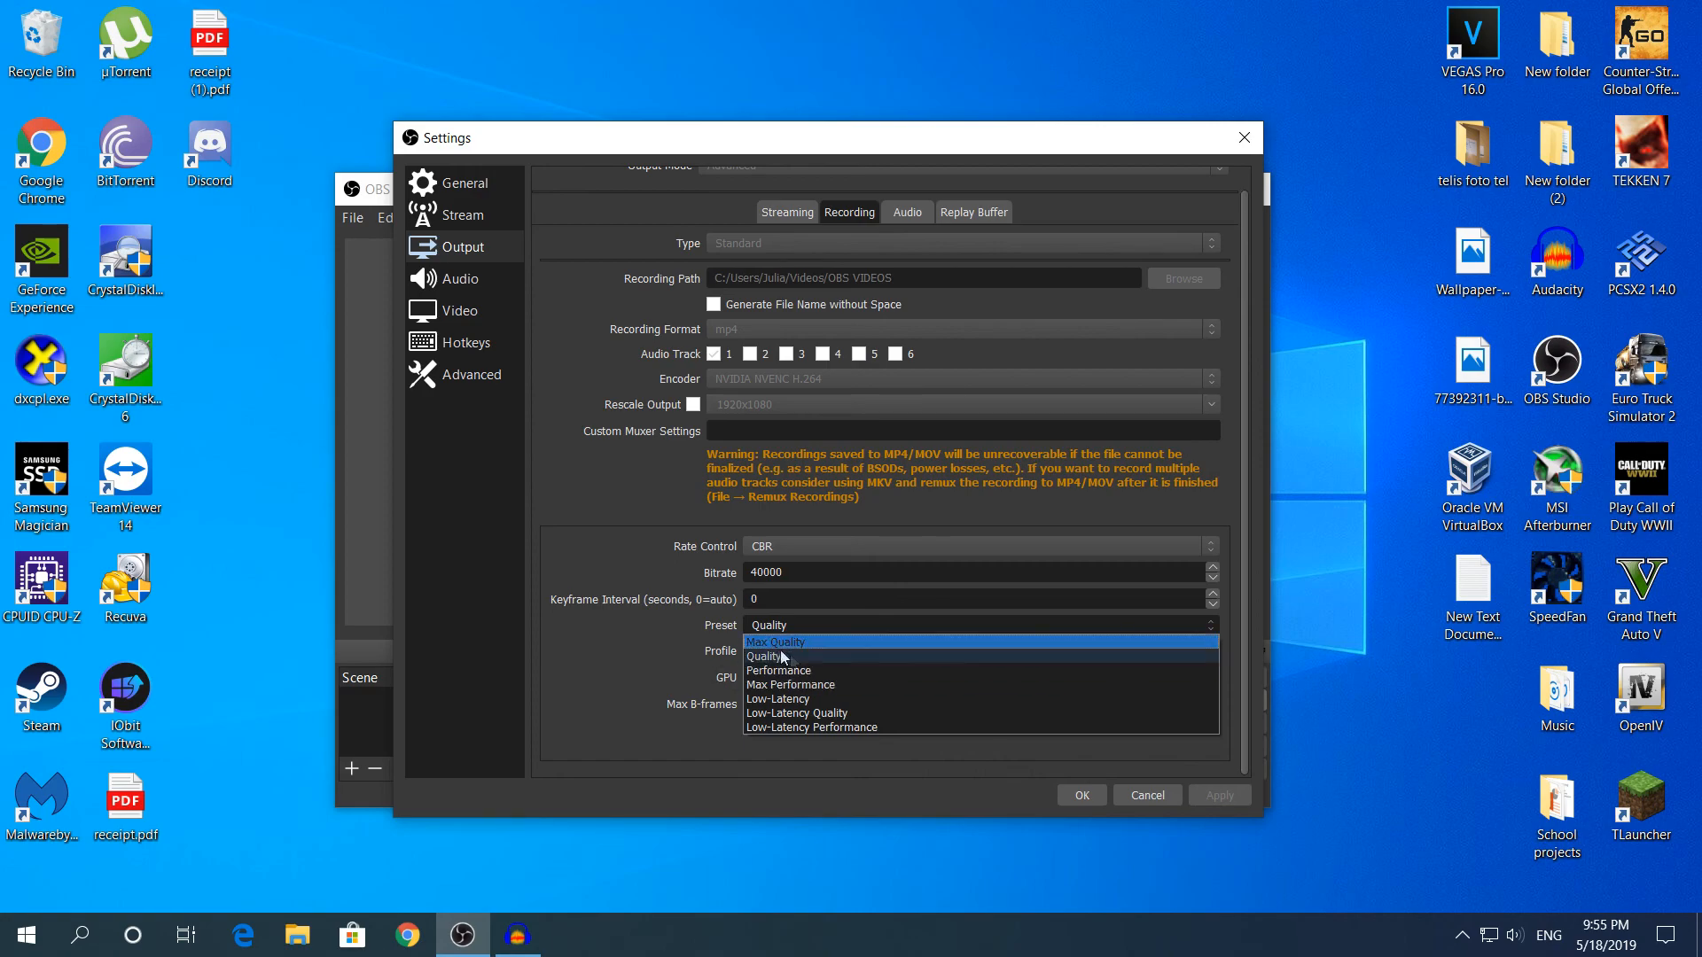
left_click(801, 657)
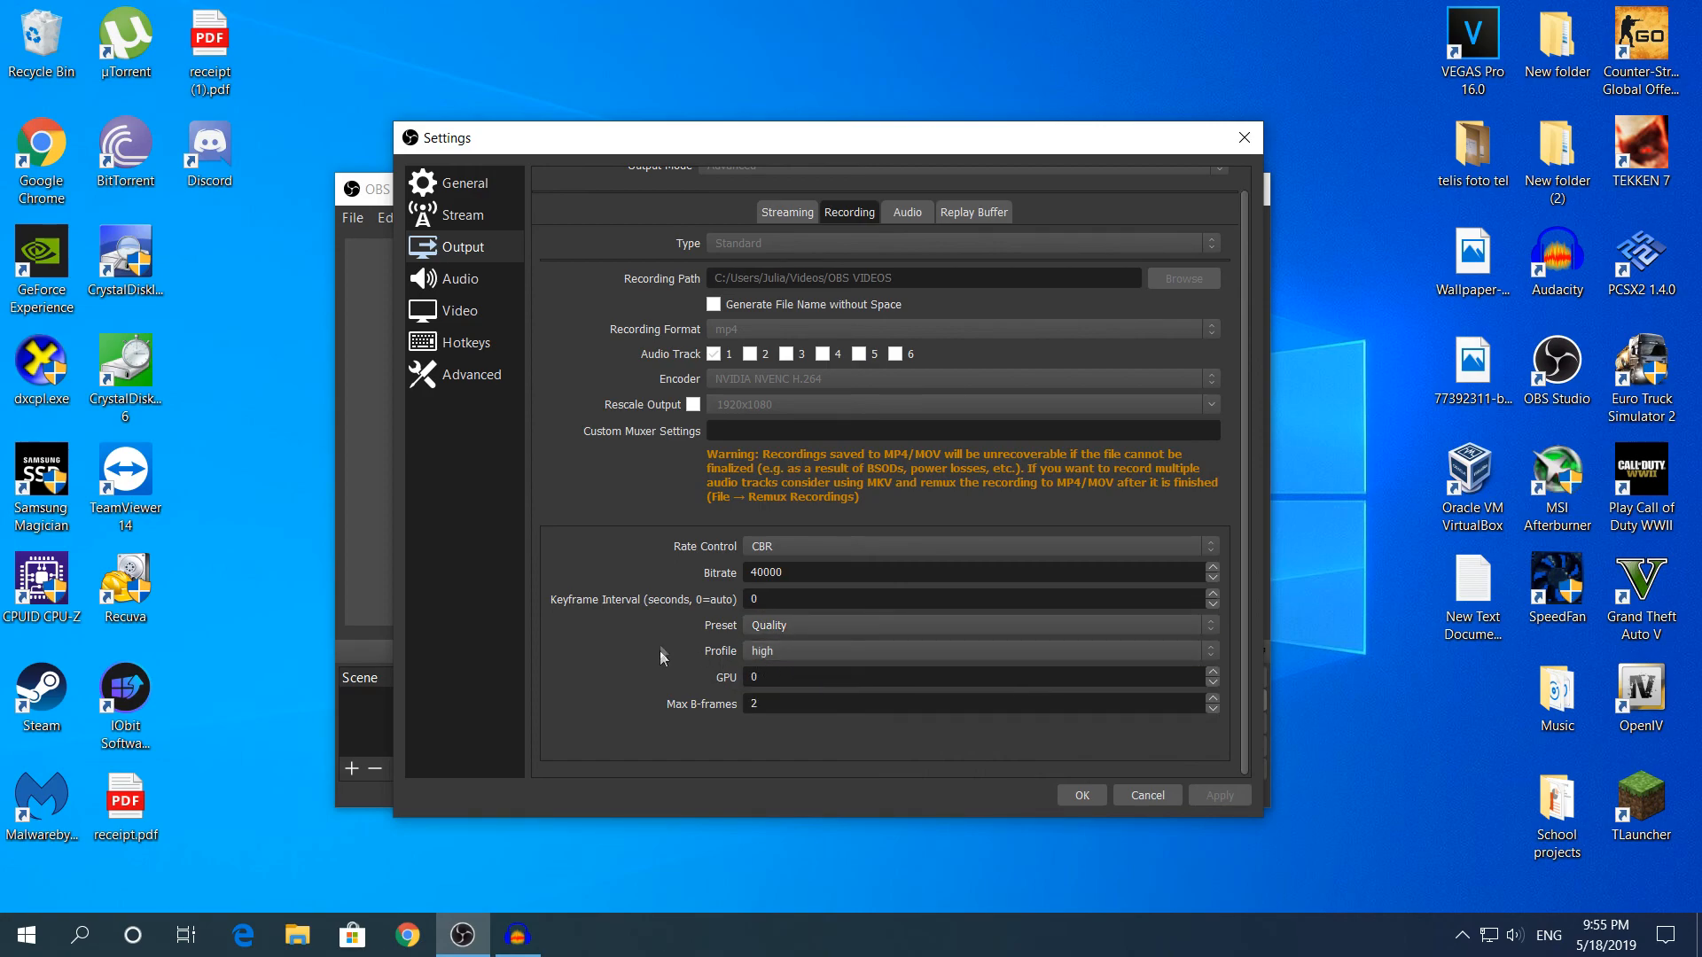
left_click(785, 652)
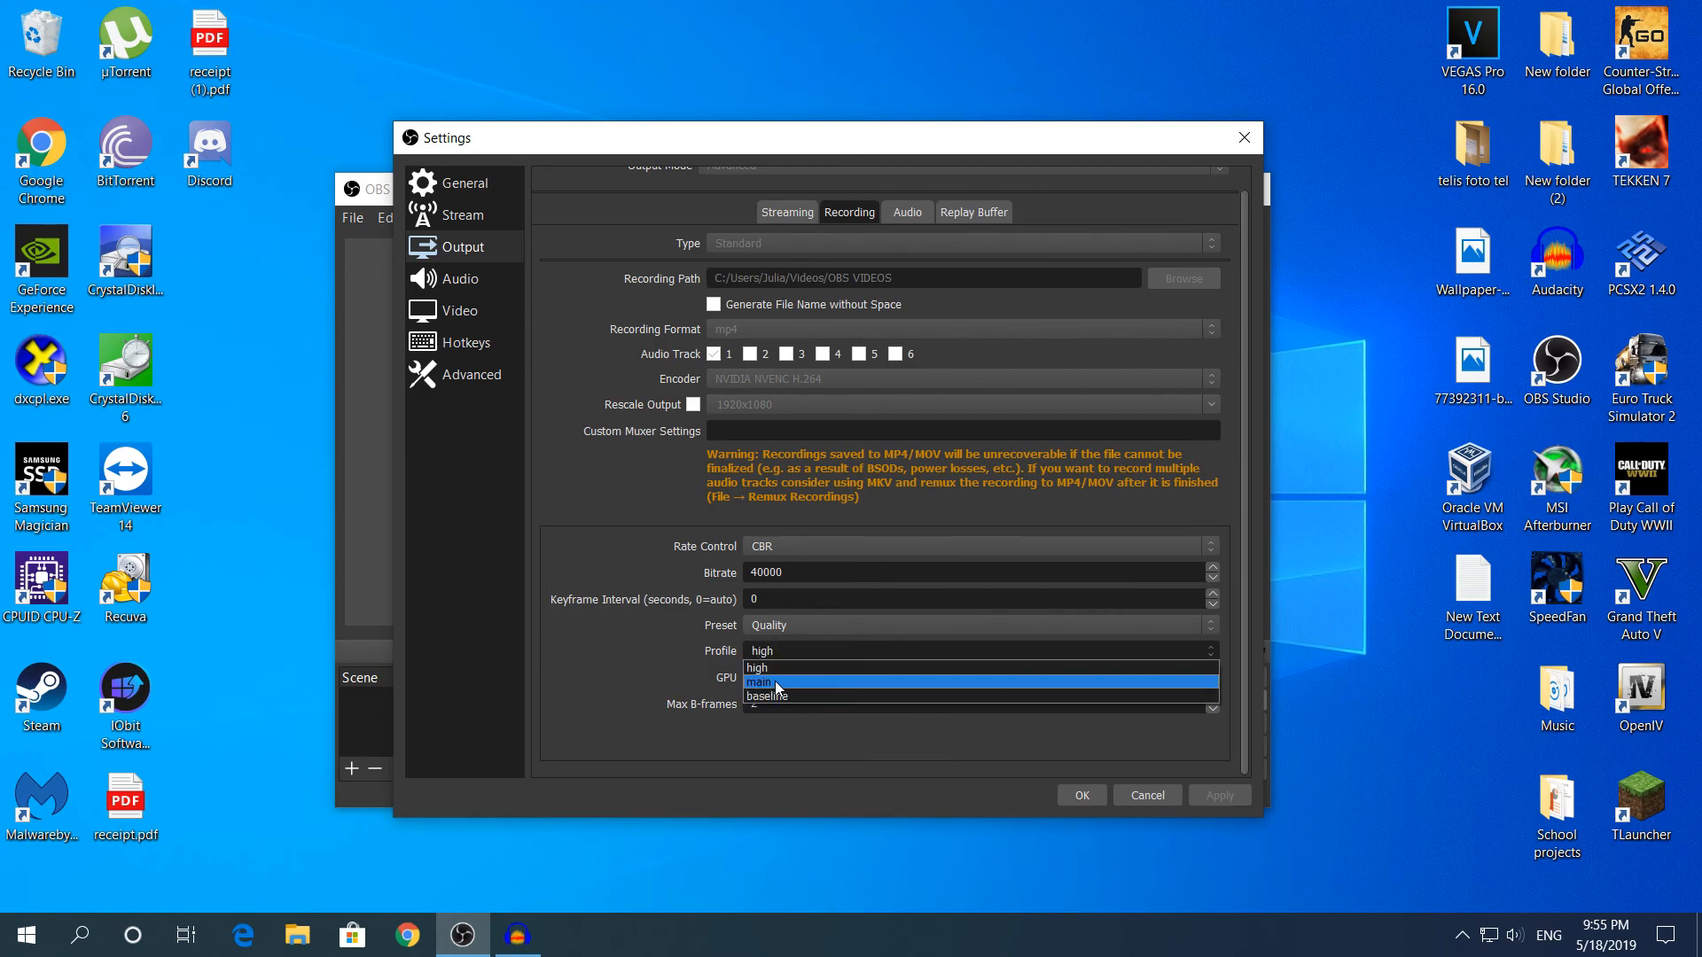
left_click(794, 670)
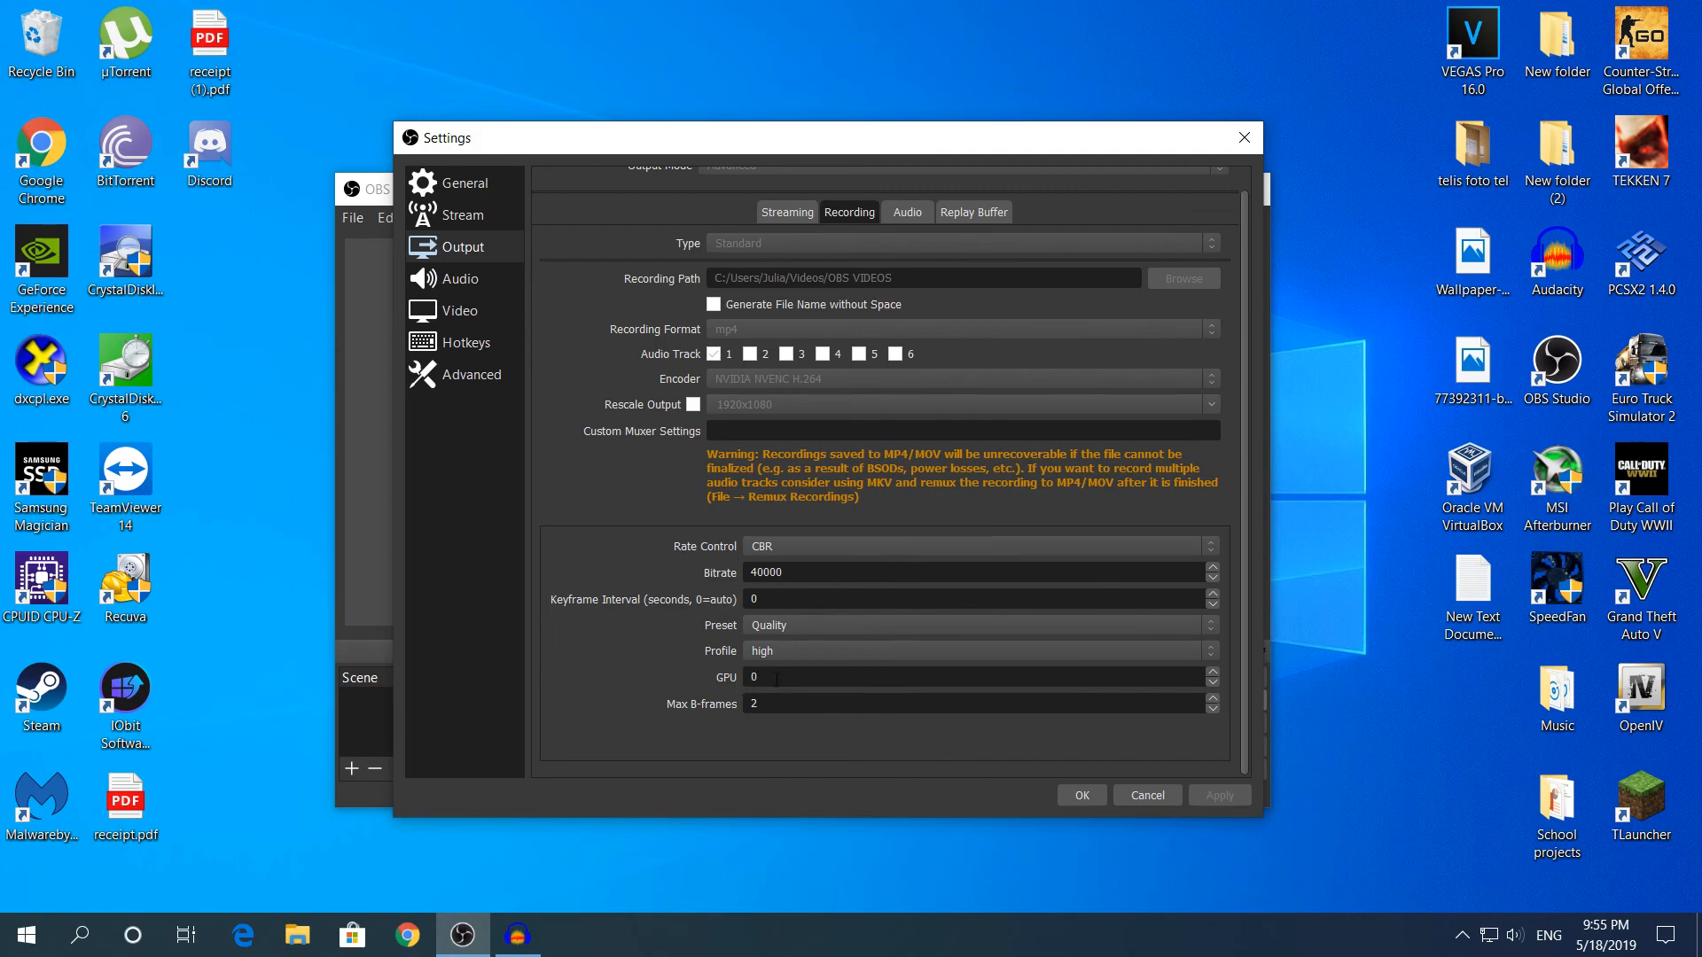
left_click(800, 676)
double_click(760, 702)
View the output audio bitrates for the six tracks.
left_click(458, 287)
left_click(473, 245)
scroll(564, 279, "up", 1)
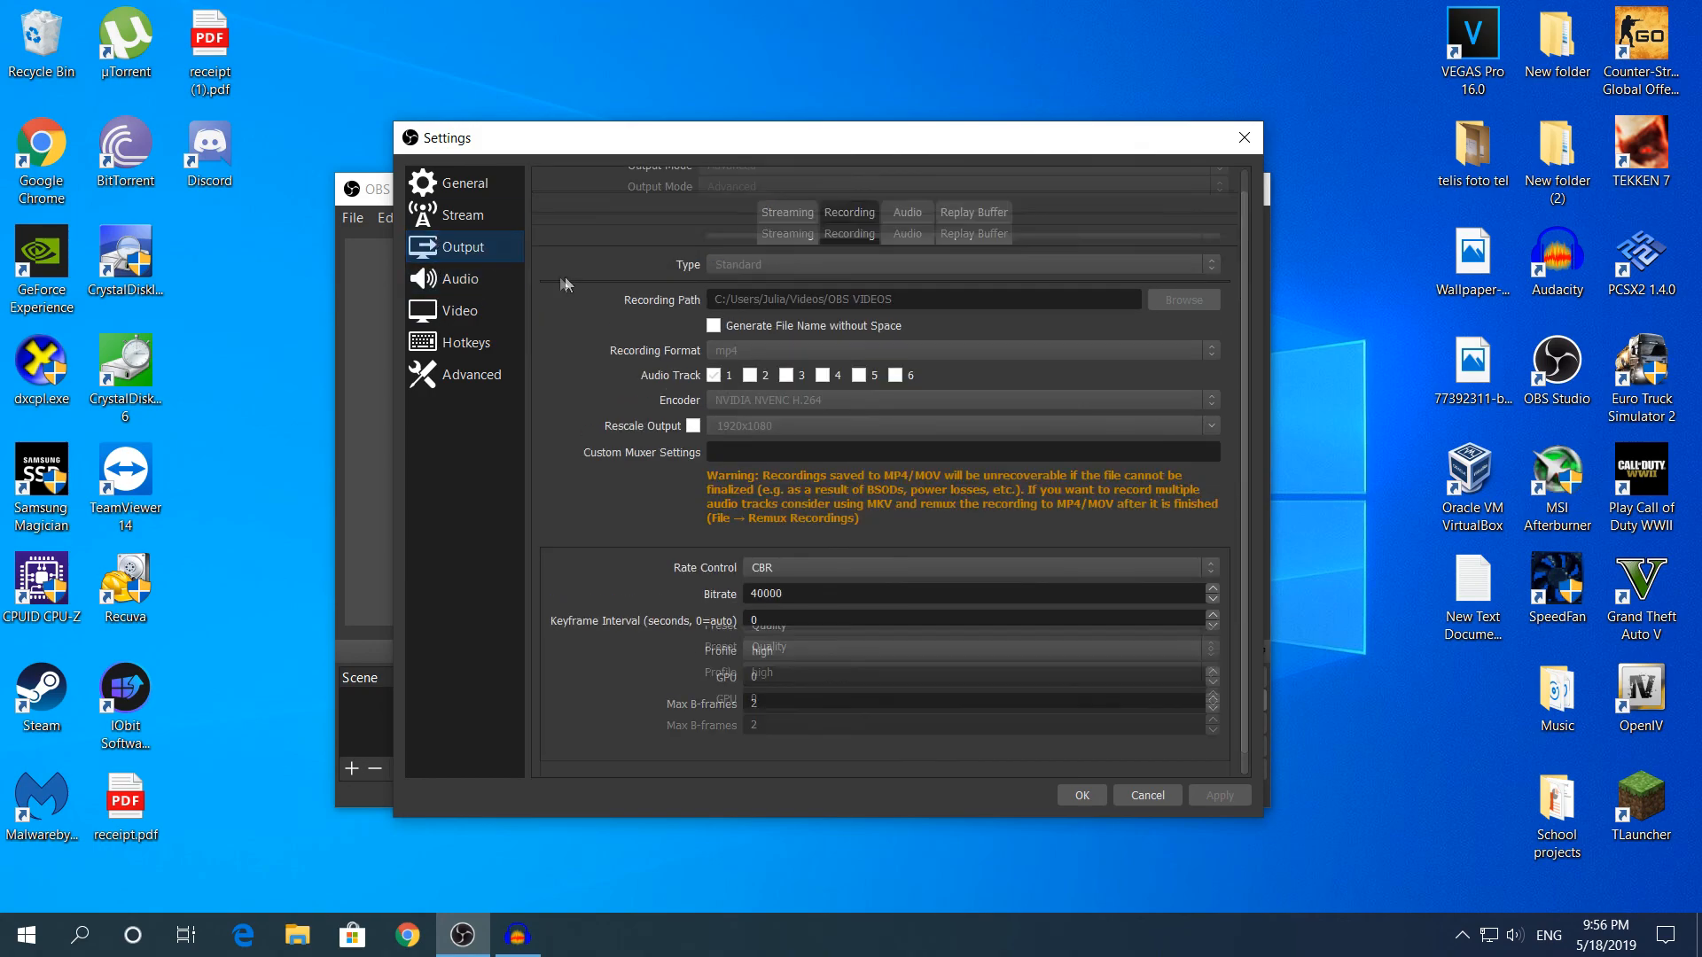
left_click(905, 242)
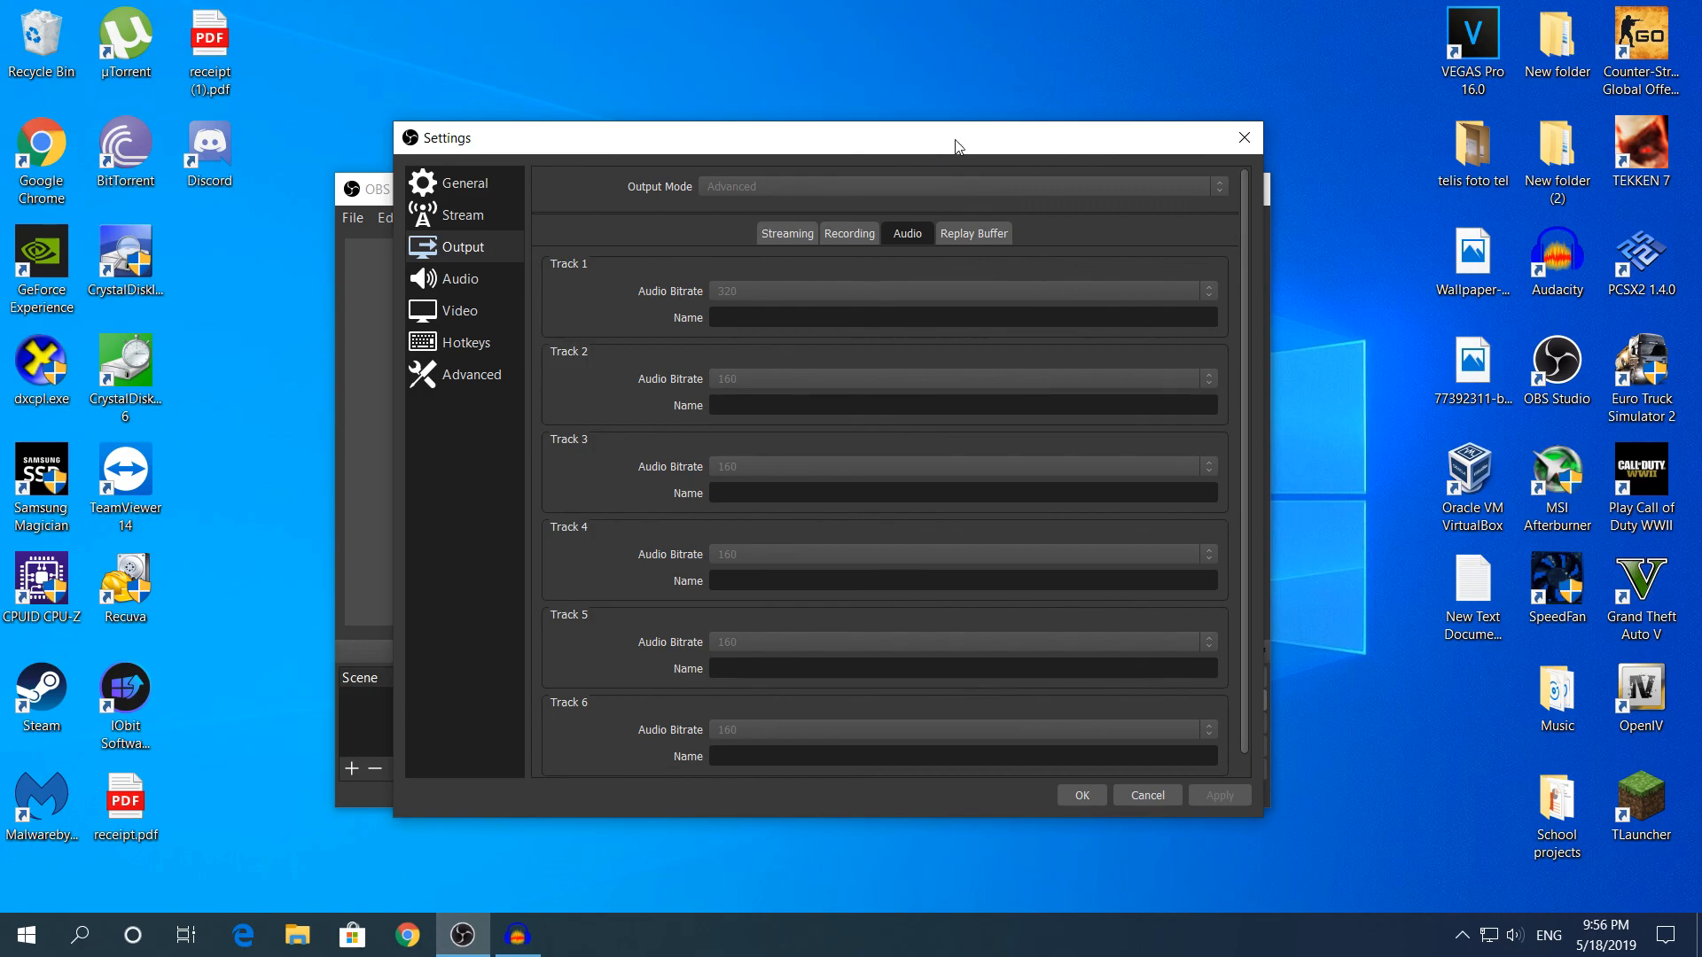
left_click_drag(957, 146, 1020, 139)
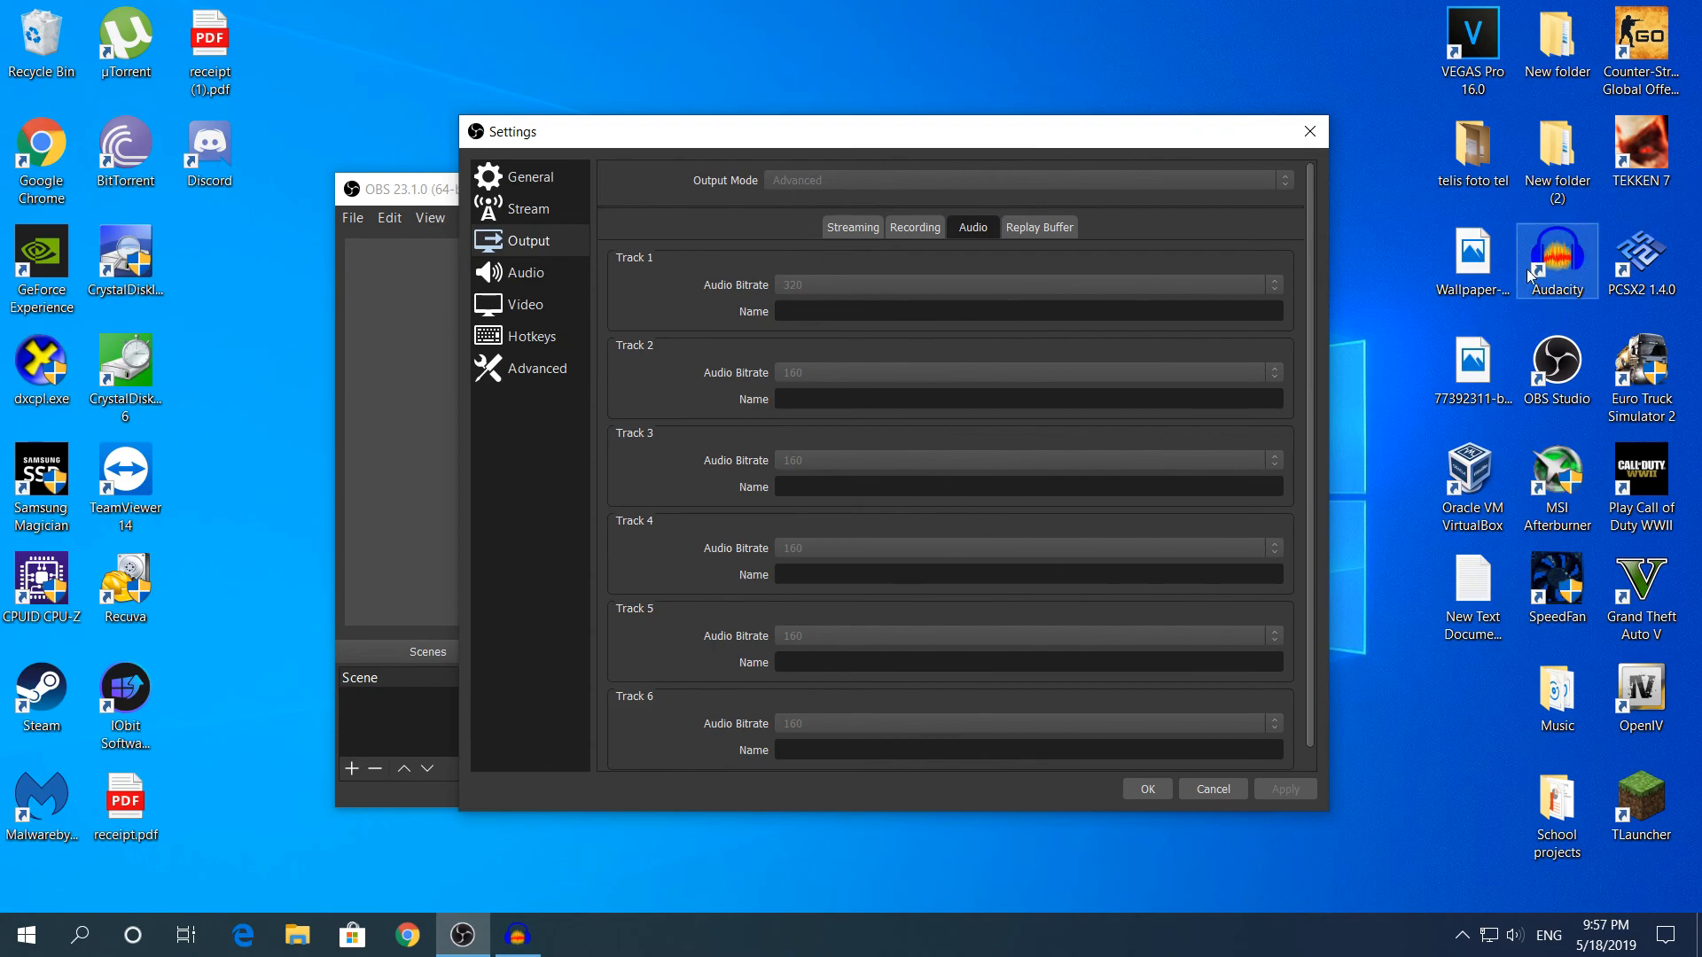
Check the running audio recording in Audacity, and return to OBS to view its general audio device settings.
left_click(517, 935)
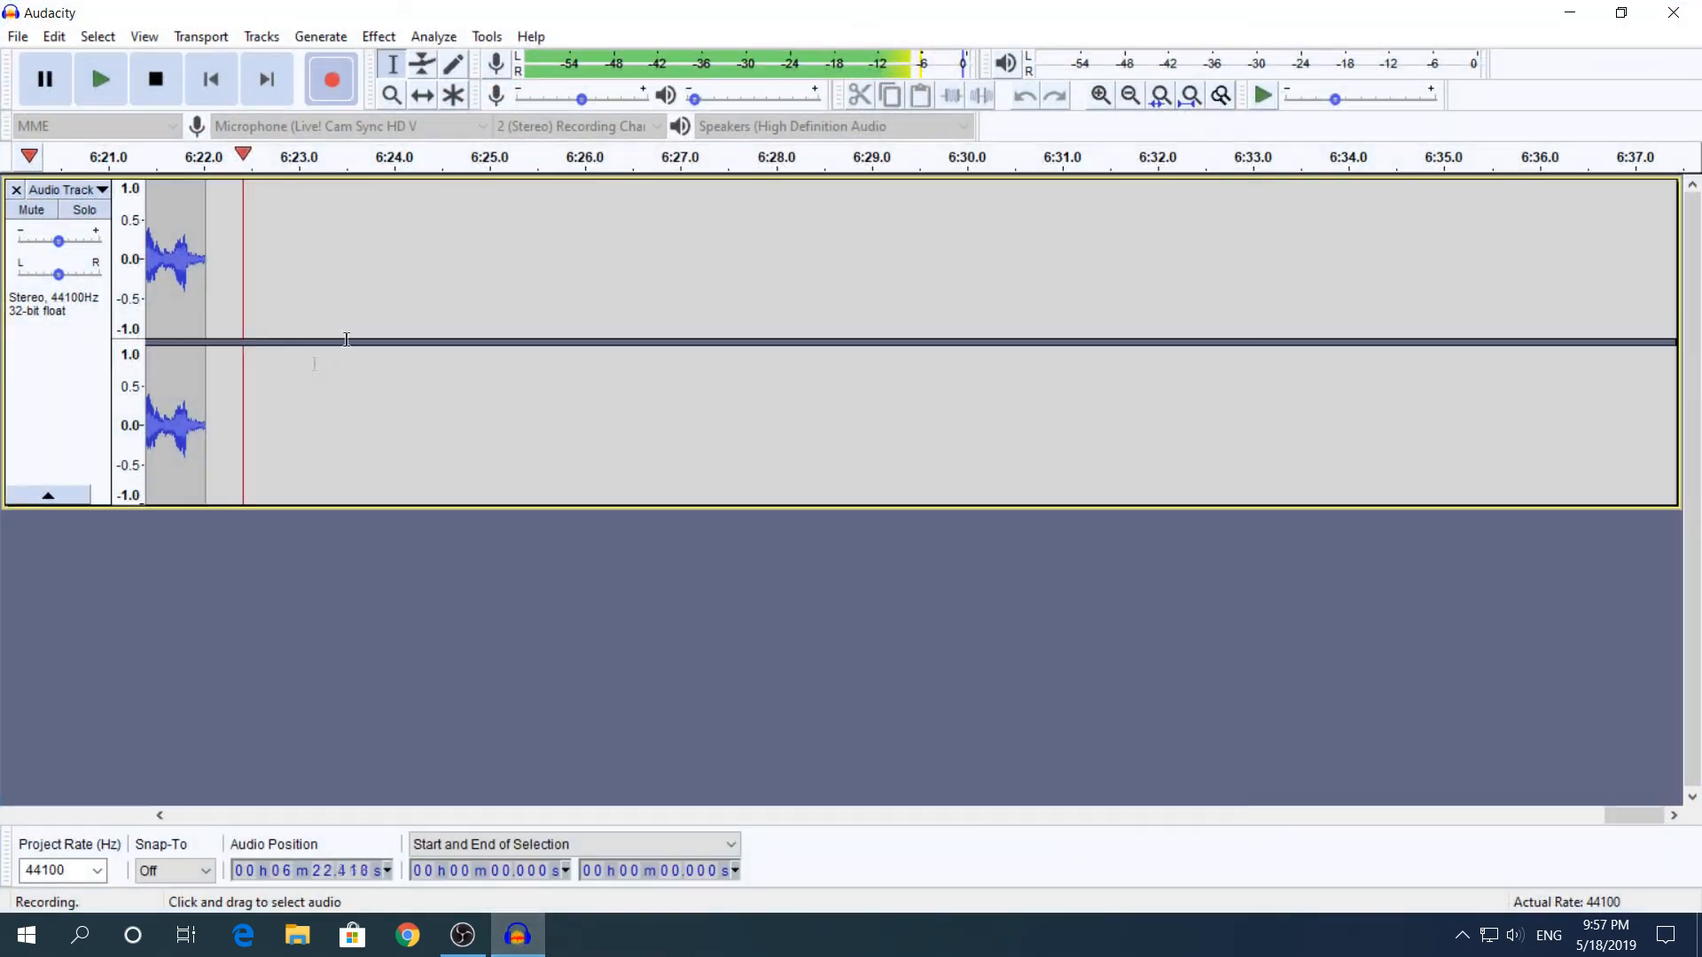
left_click(1570, 13)
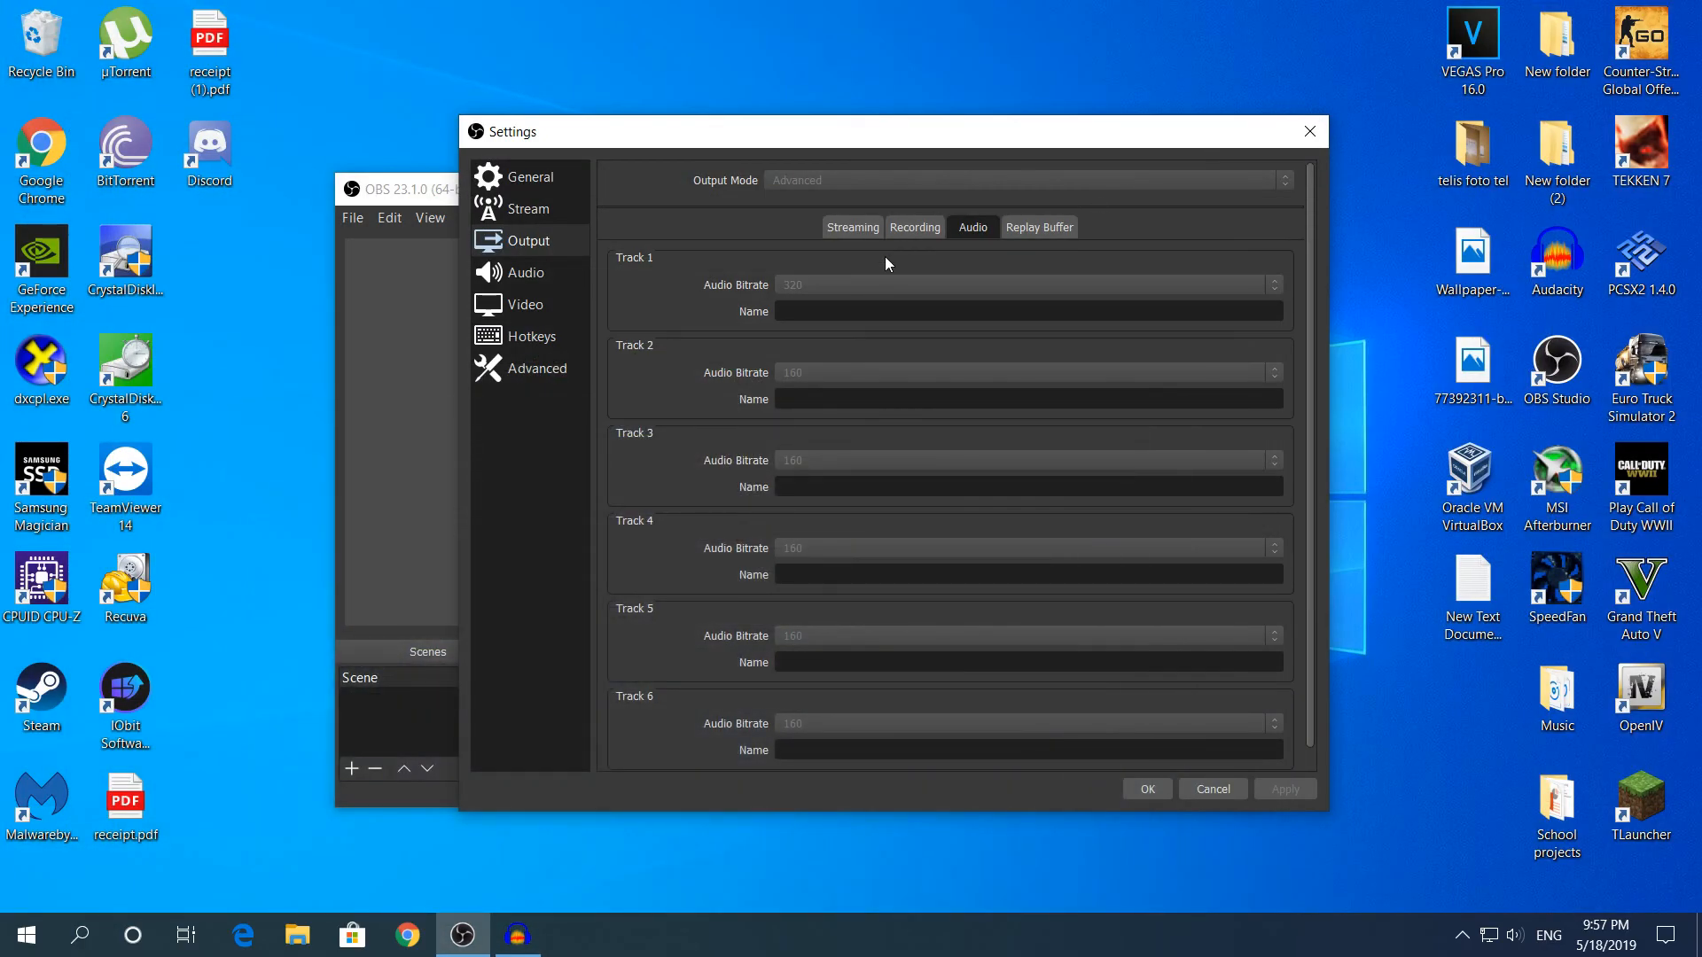
left_click(527, 272)
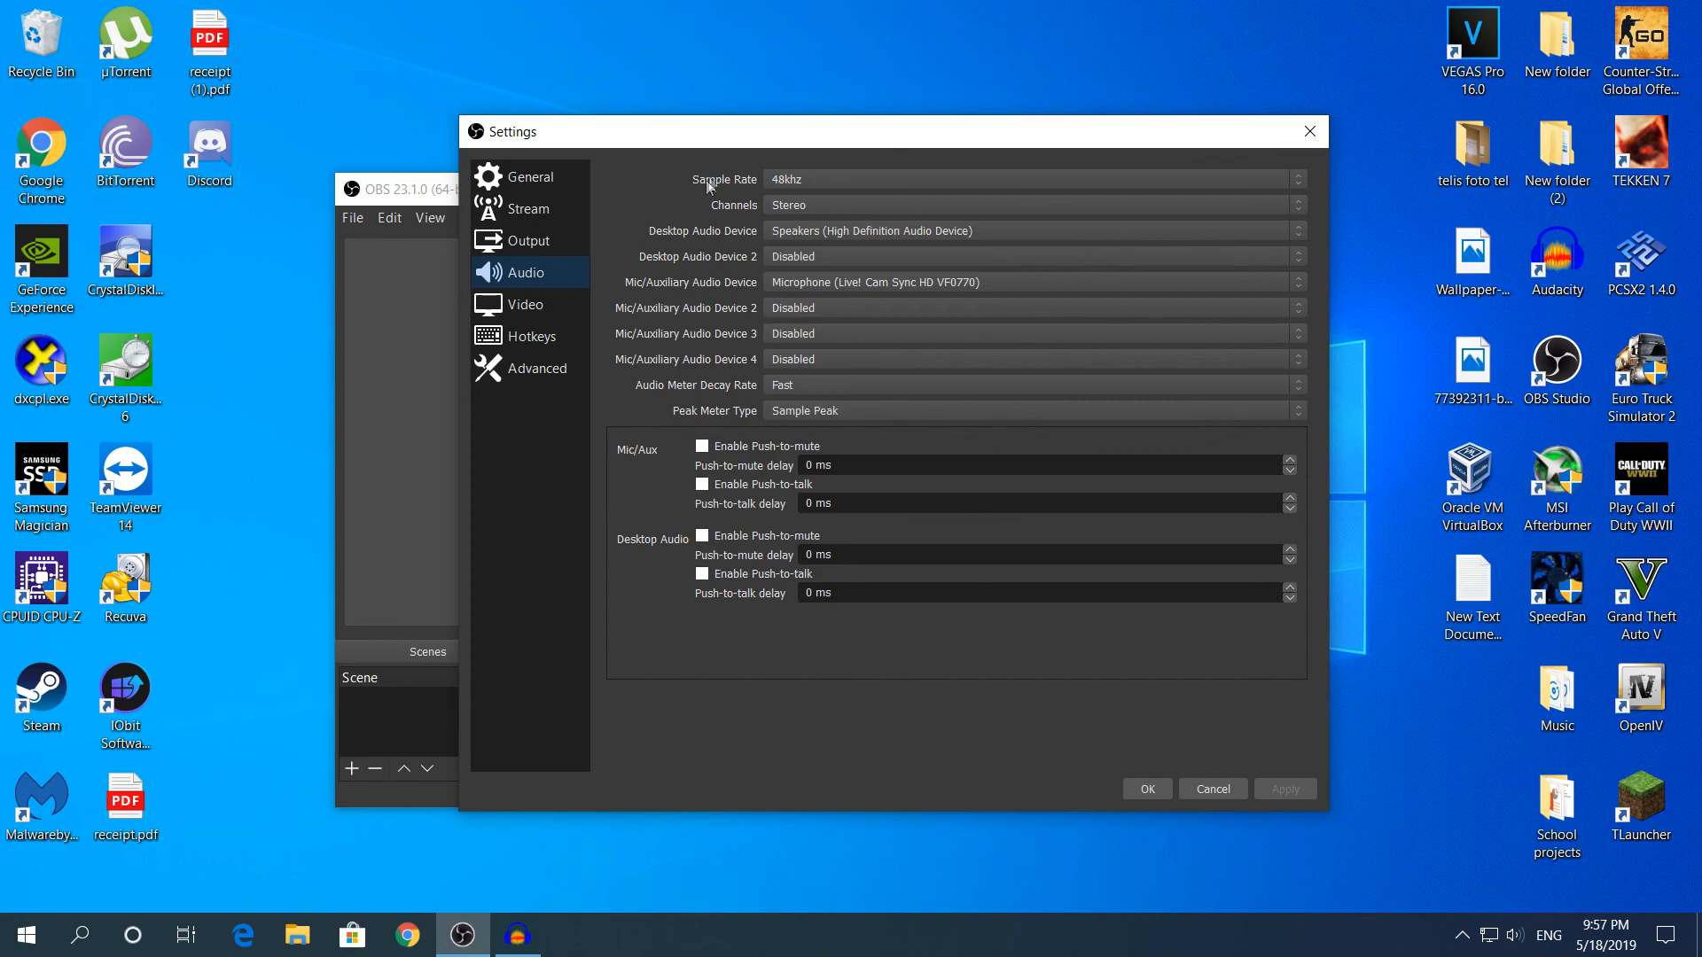
Check the sample rate options in the audio settings without changing the selection.
left_click(779, 180)
left_click(648, 193)
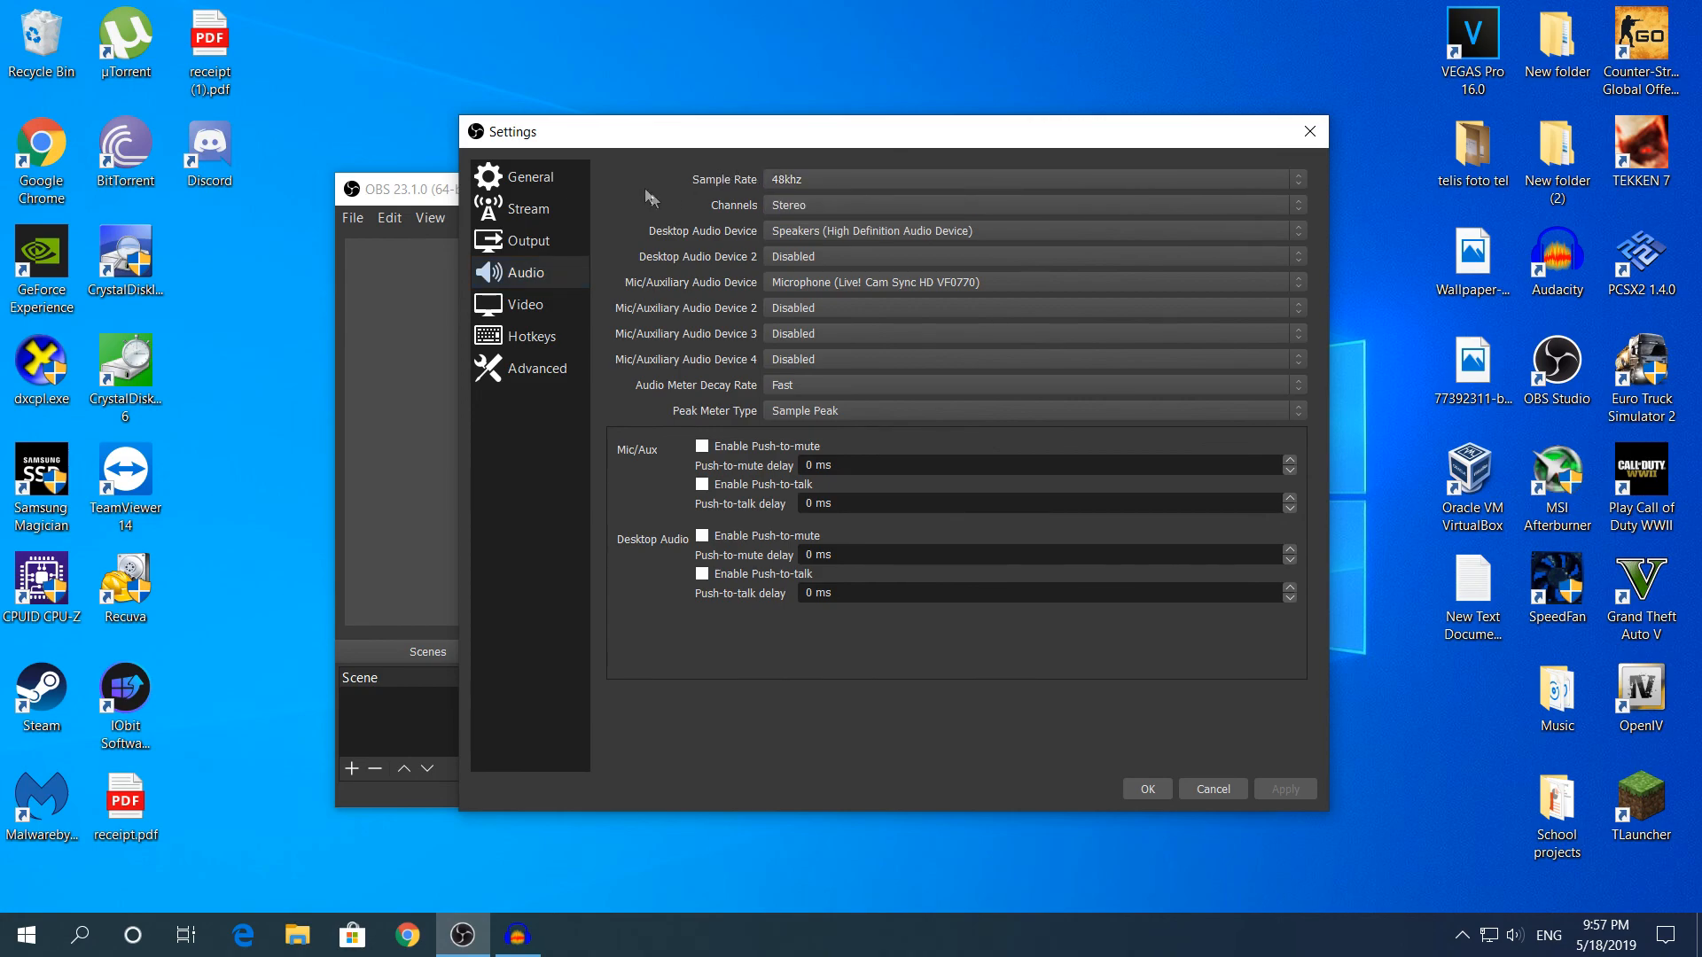
left_click(787, 177)
left_click(613, 199)
Open the Windows Control Panel and show the recording devices in the Sound settings under Hardware and Sound.
left_click(80, 935)
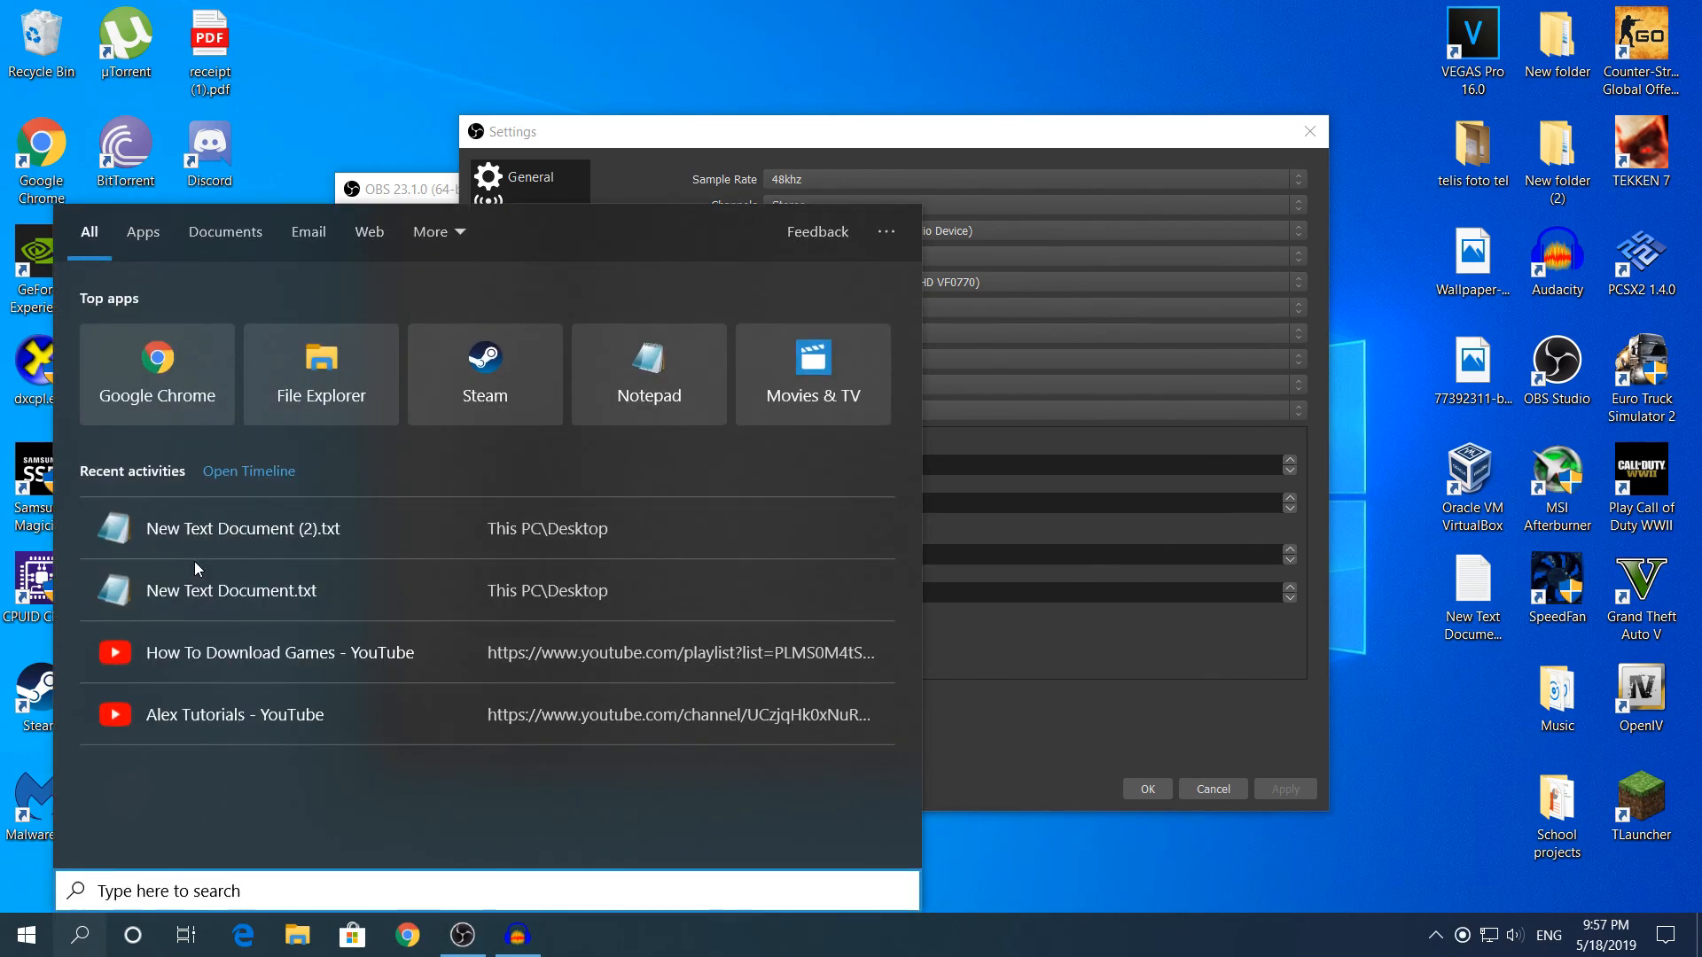
type("con")
key("Return")
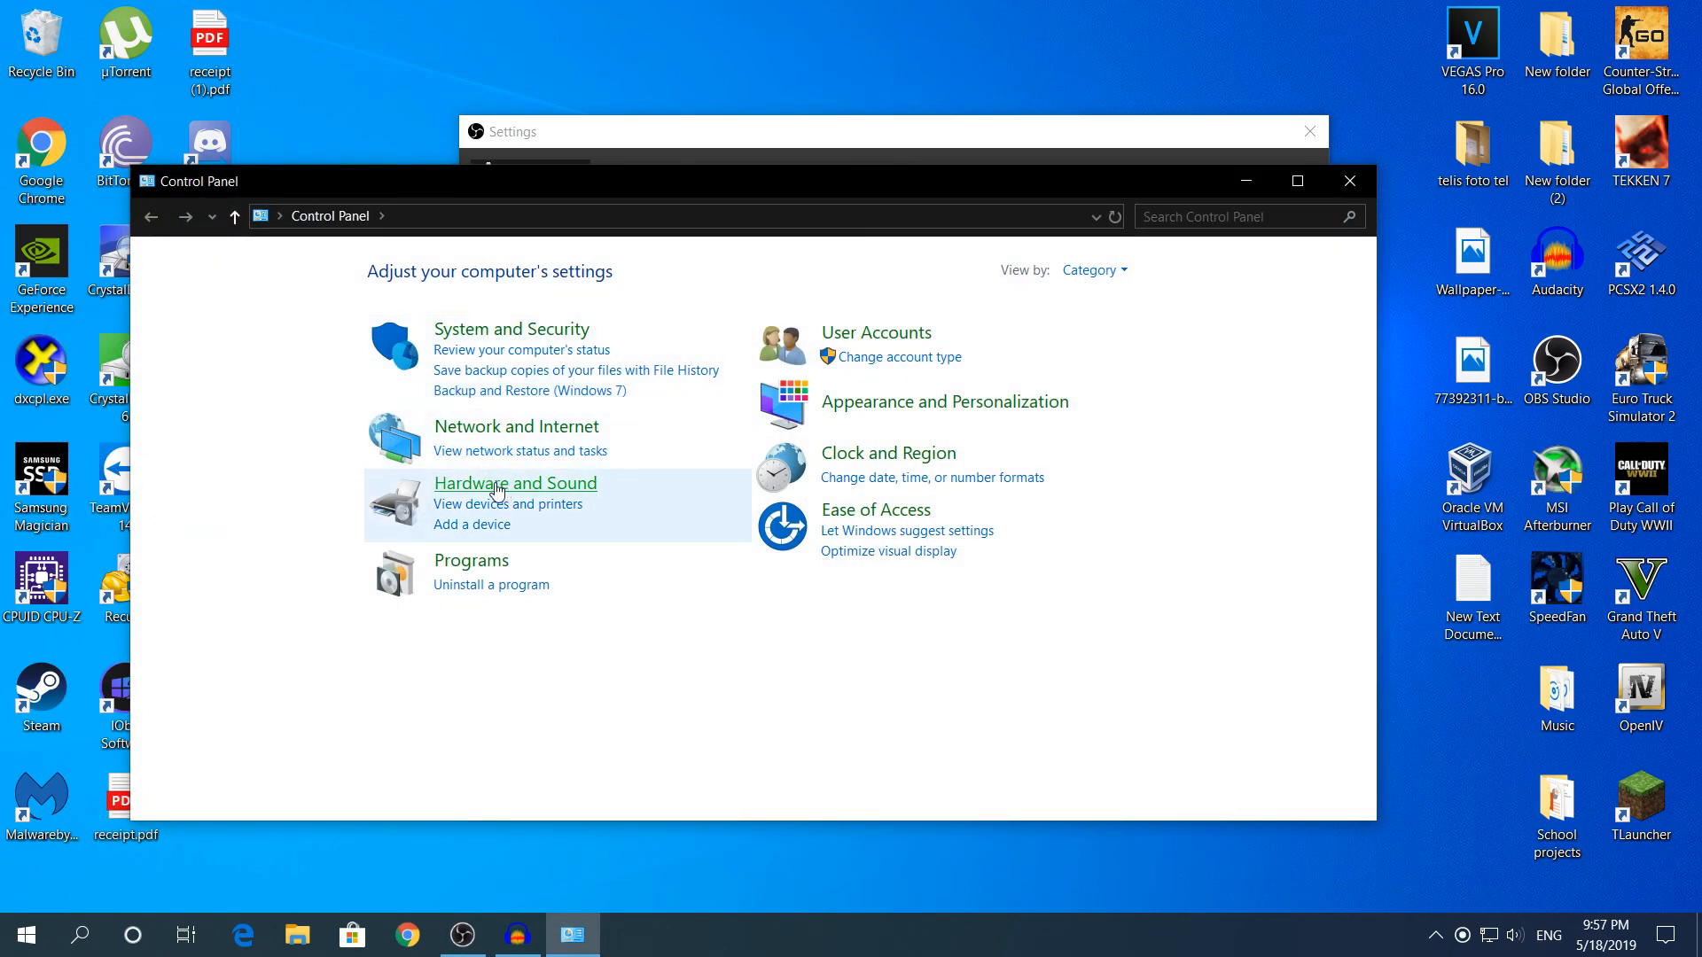
left_click(499, 485)
left_click(430, 405)
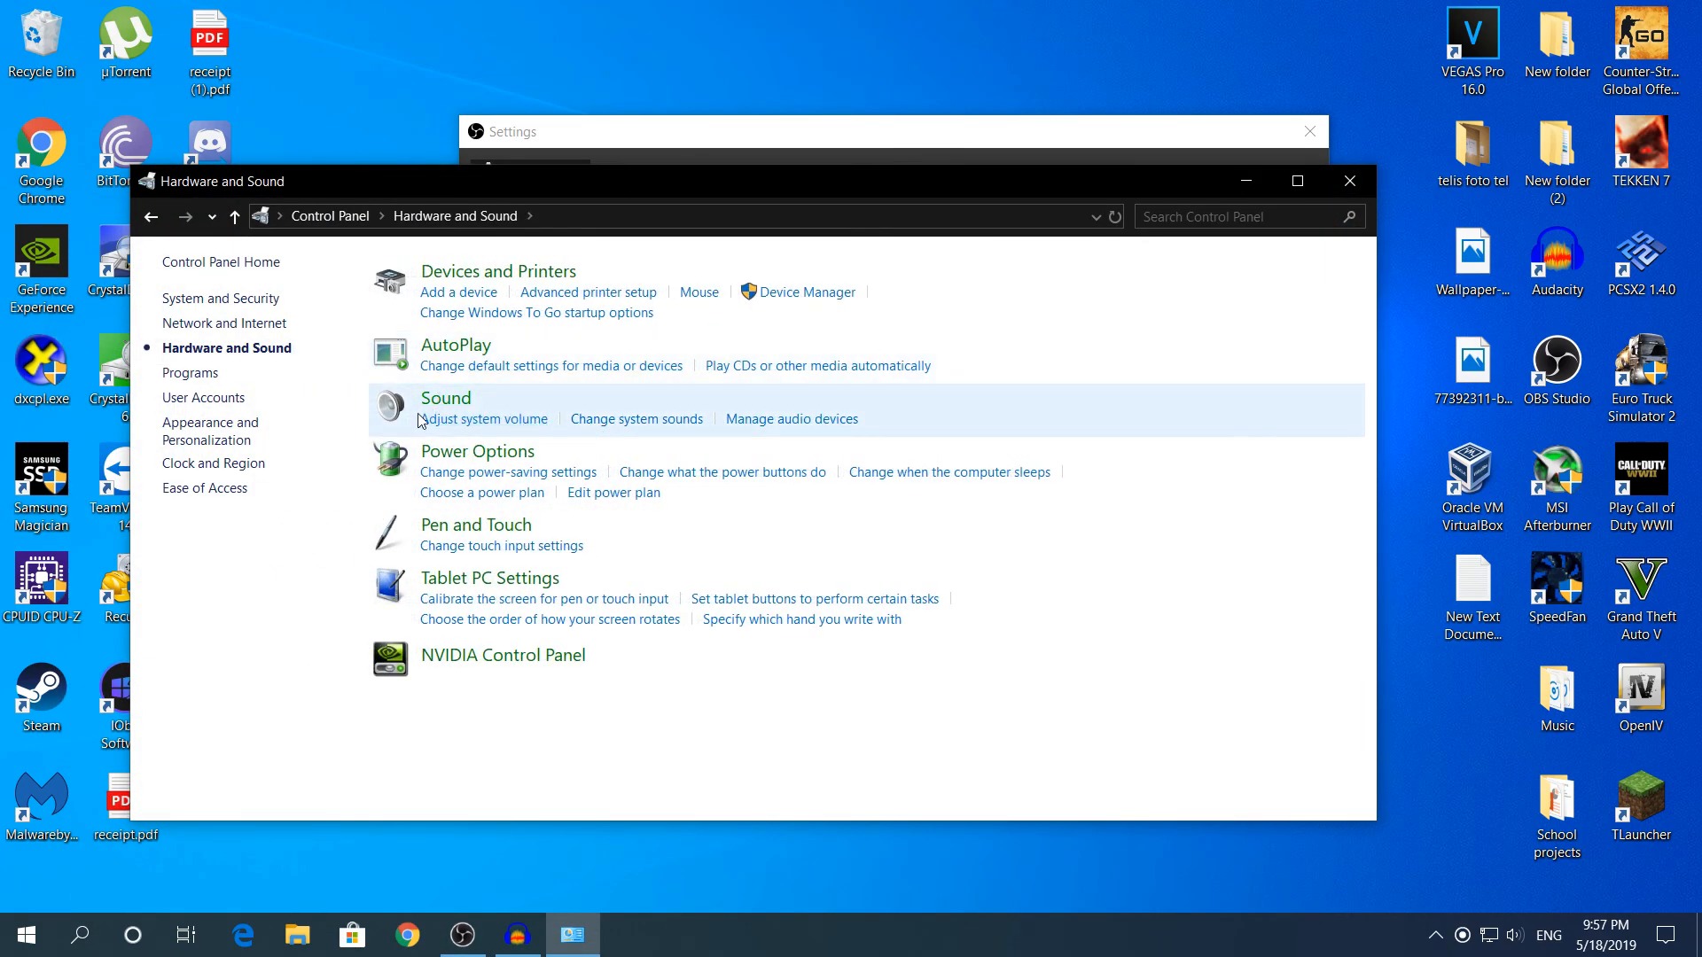
left_click(260, 214)
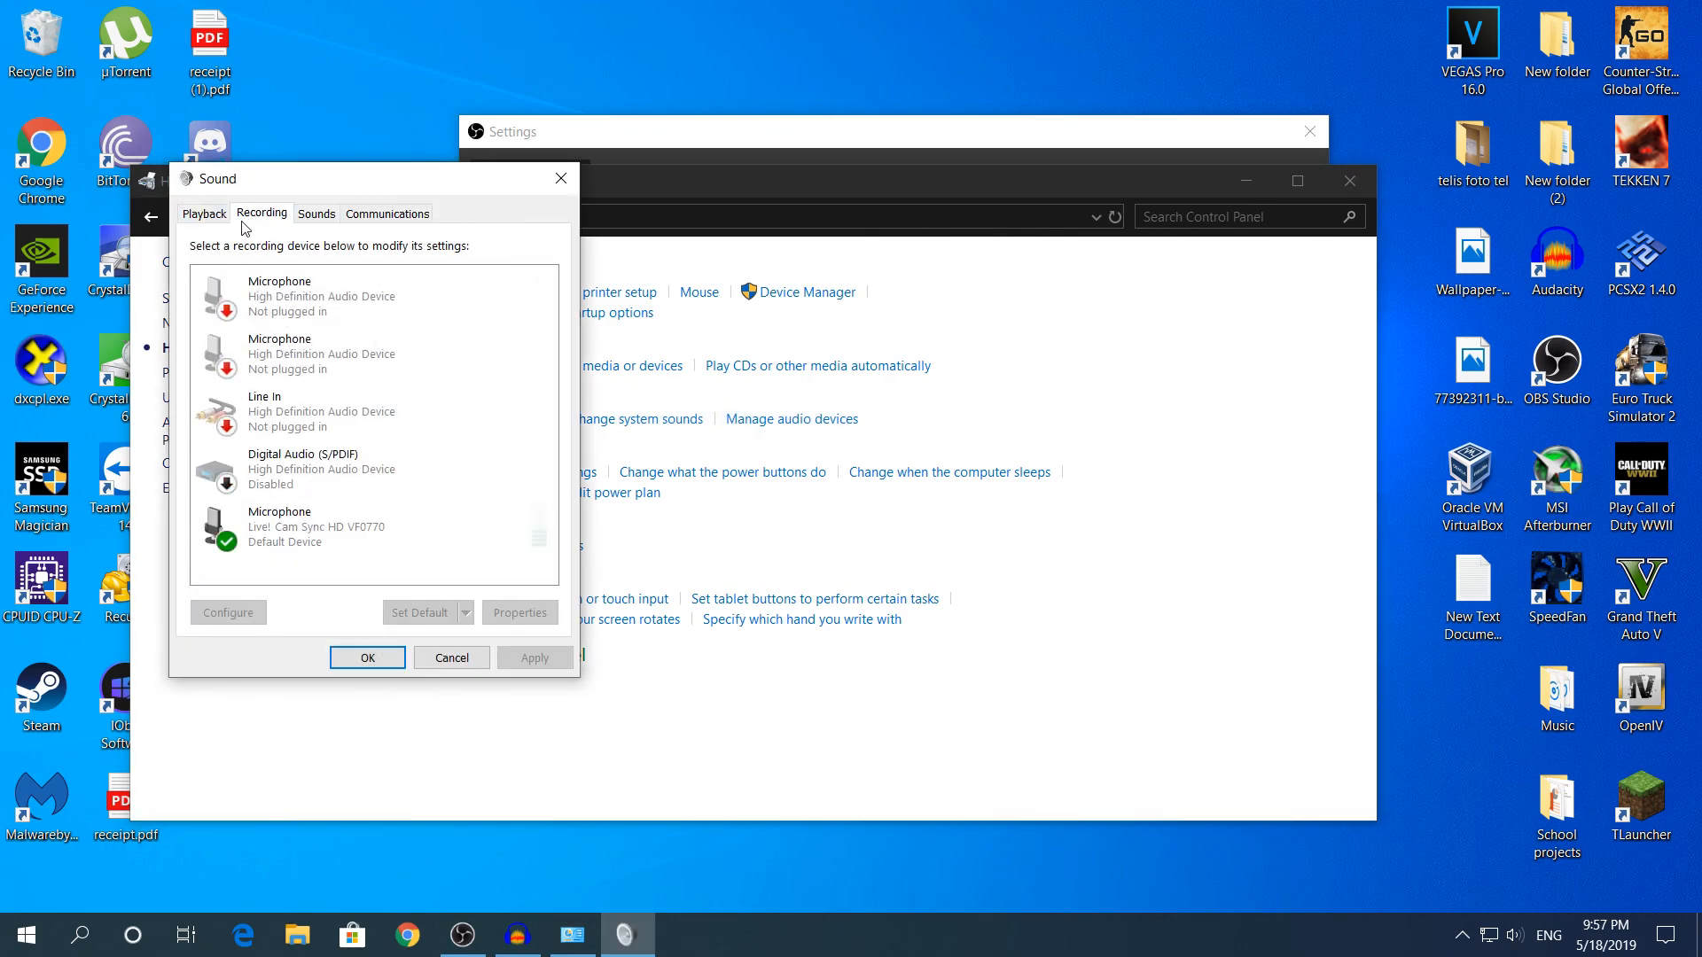
Open the properties of the Live! Cam Sync HD VF0770 microphone and view its advanced default format.
left_click(278, 519)
double_click(278, 519)
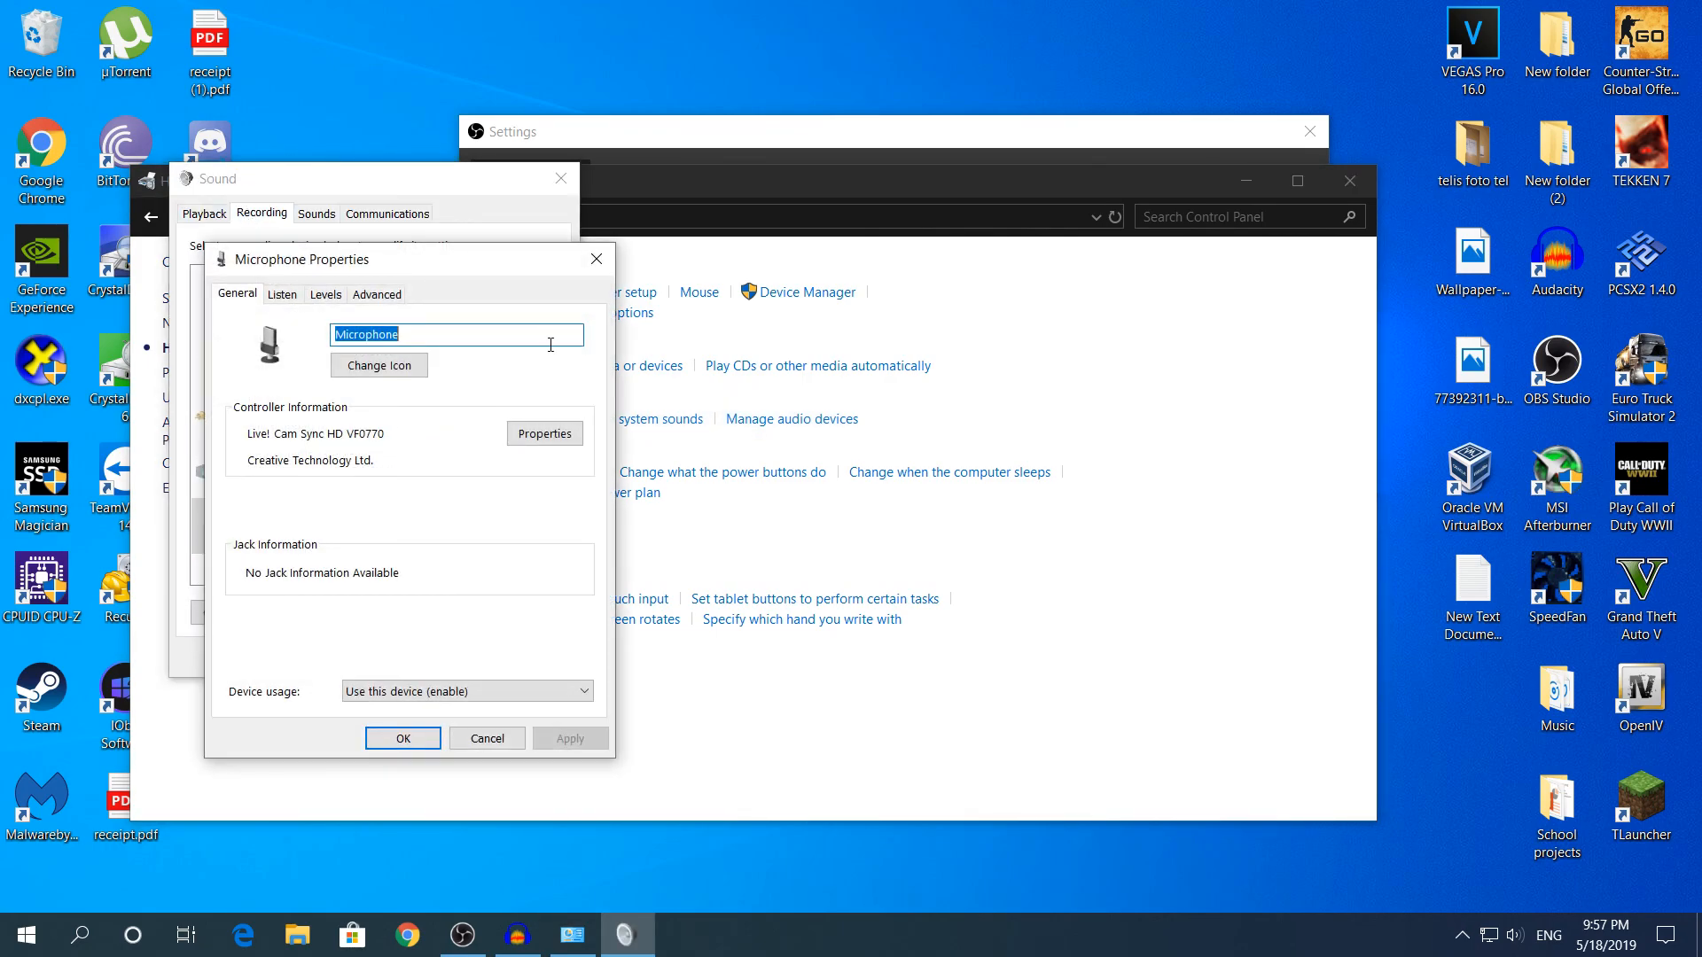
left_click(376, 294)
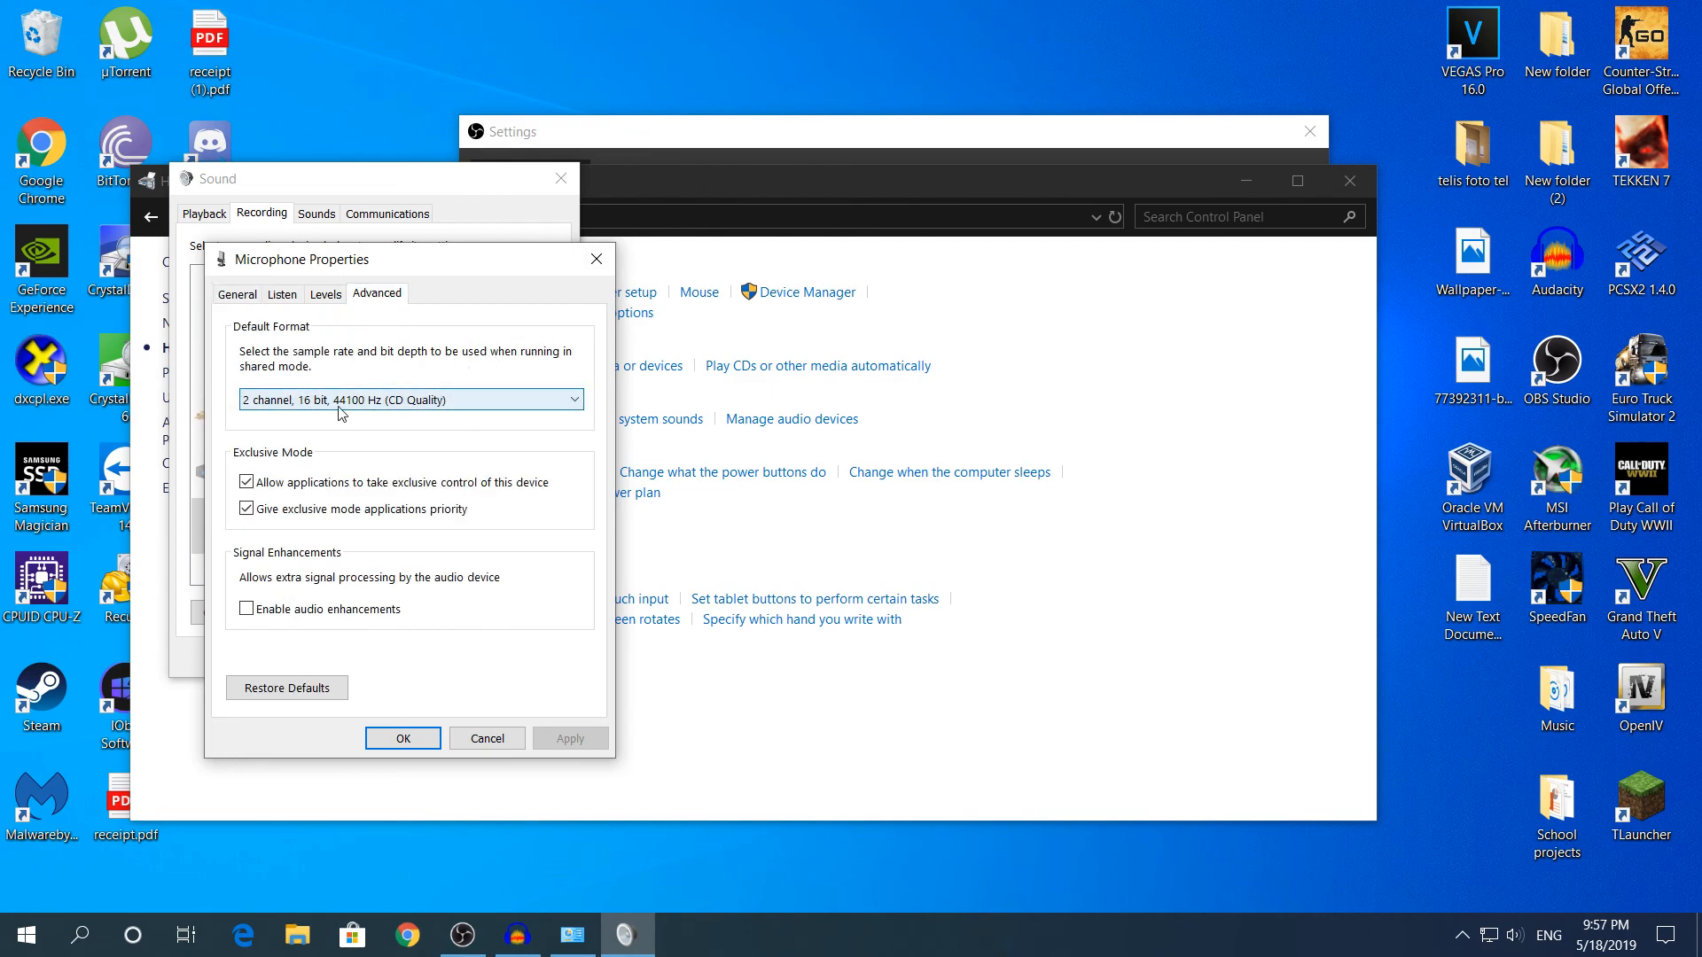
Minimise Control Panel and compare the microphone's default format options with the OBS sample rate.
left_click(1231, 189)
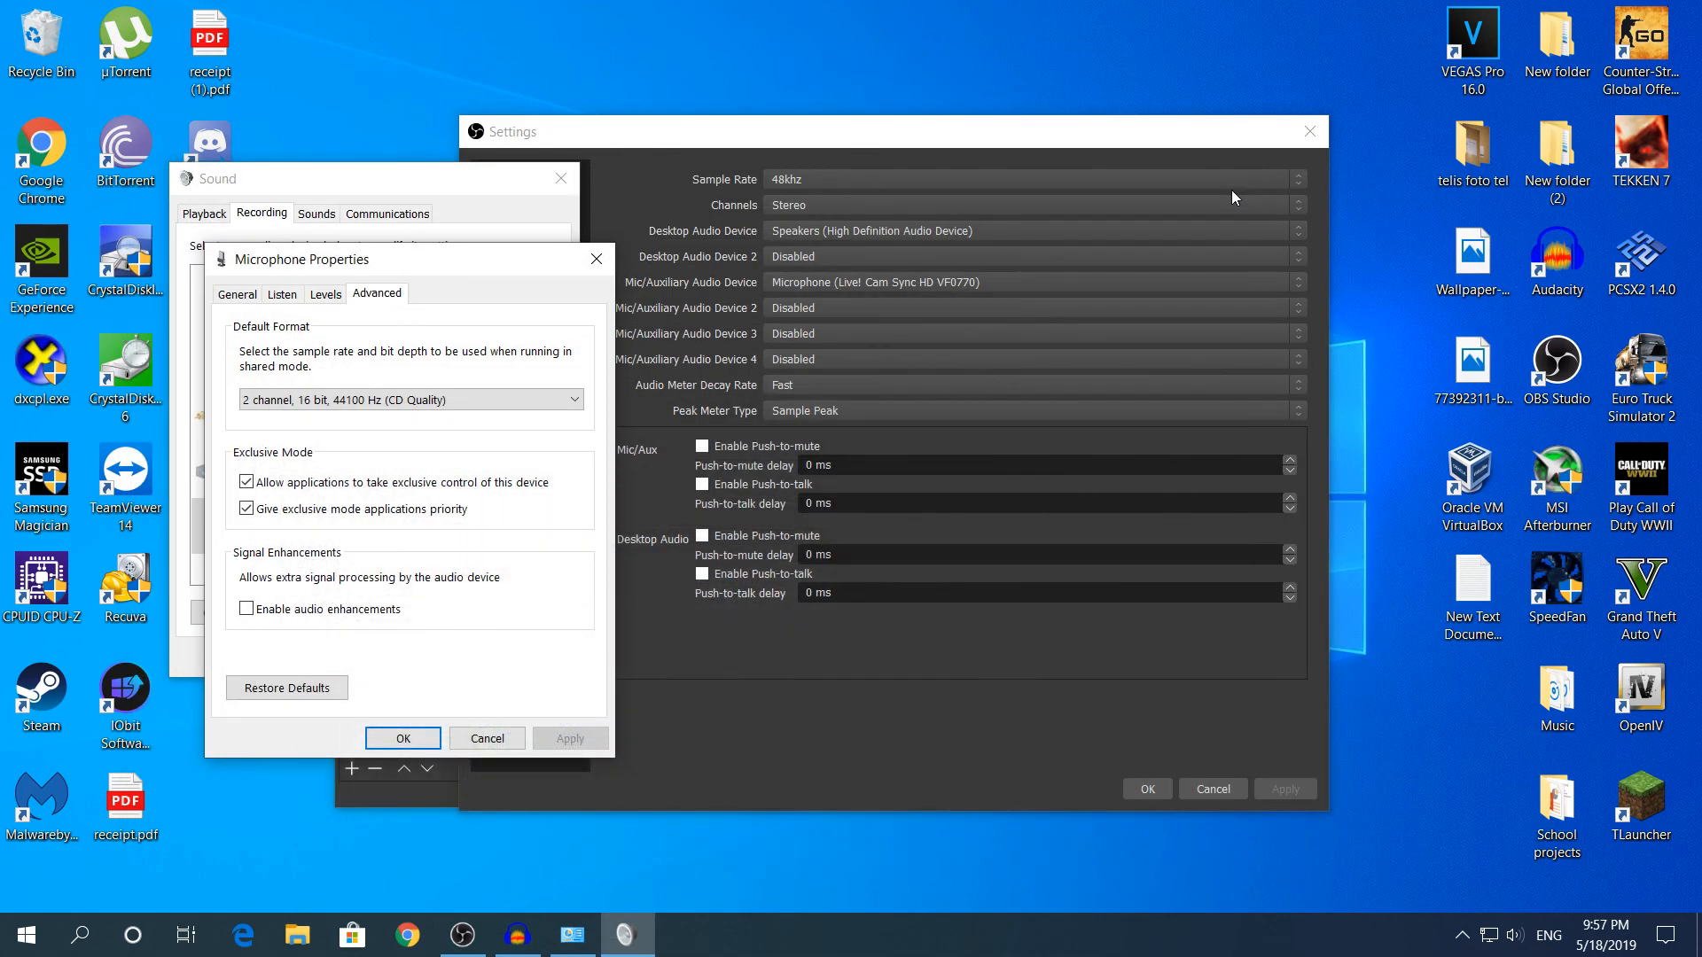
left_click(816, 180)
left_click(816, 187)
left_click(293, 334)
left_click(350, 400)
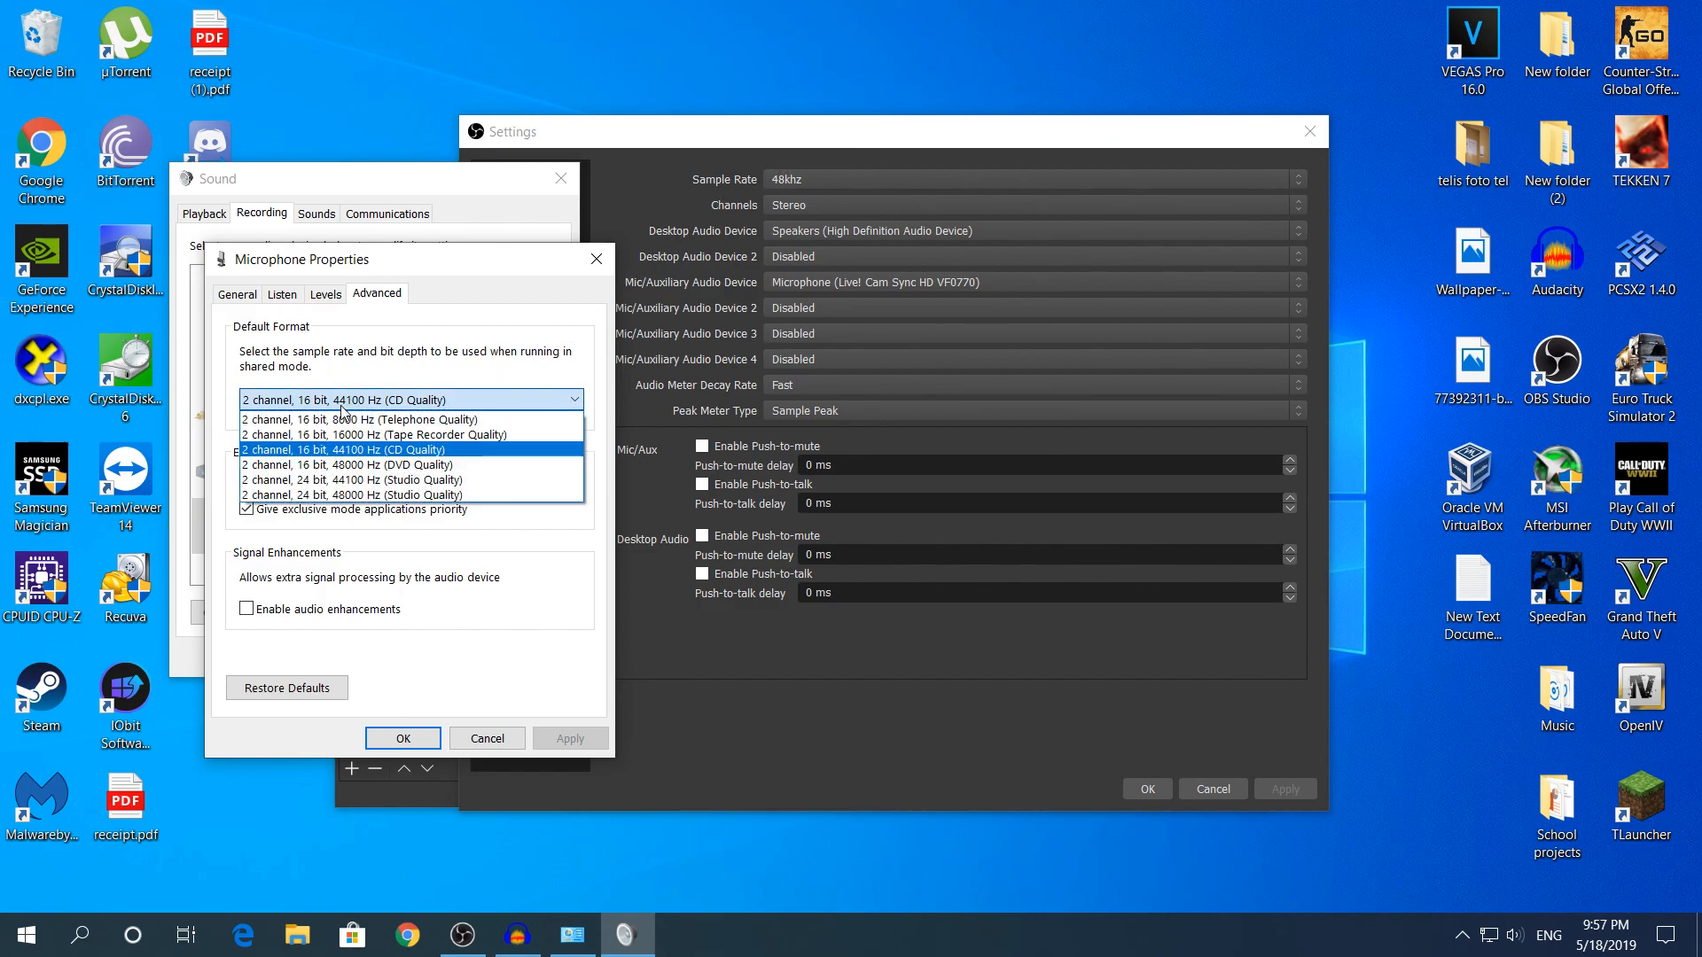
Select 48khz as the OBS sample rate, and close the microphone properties and Sound dialogs.
left_click(801, 176)
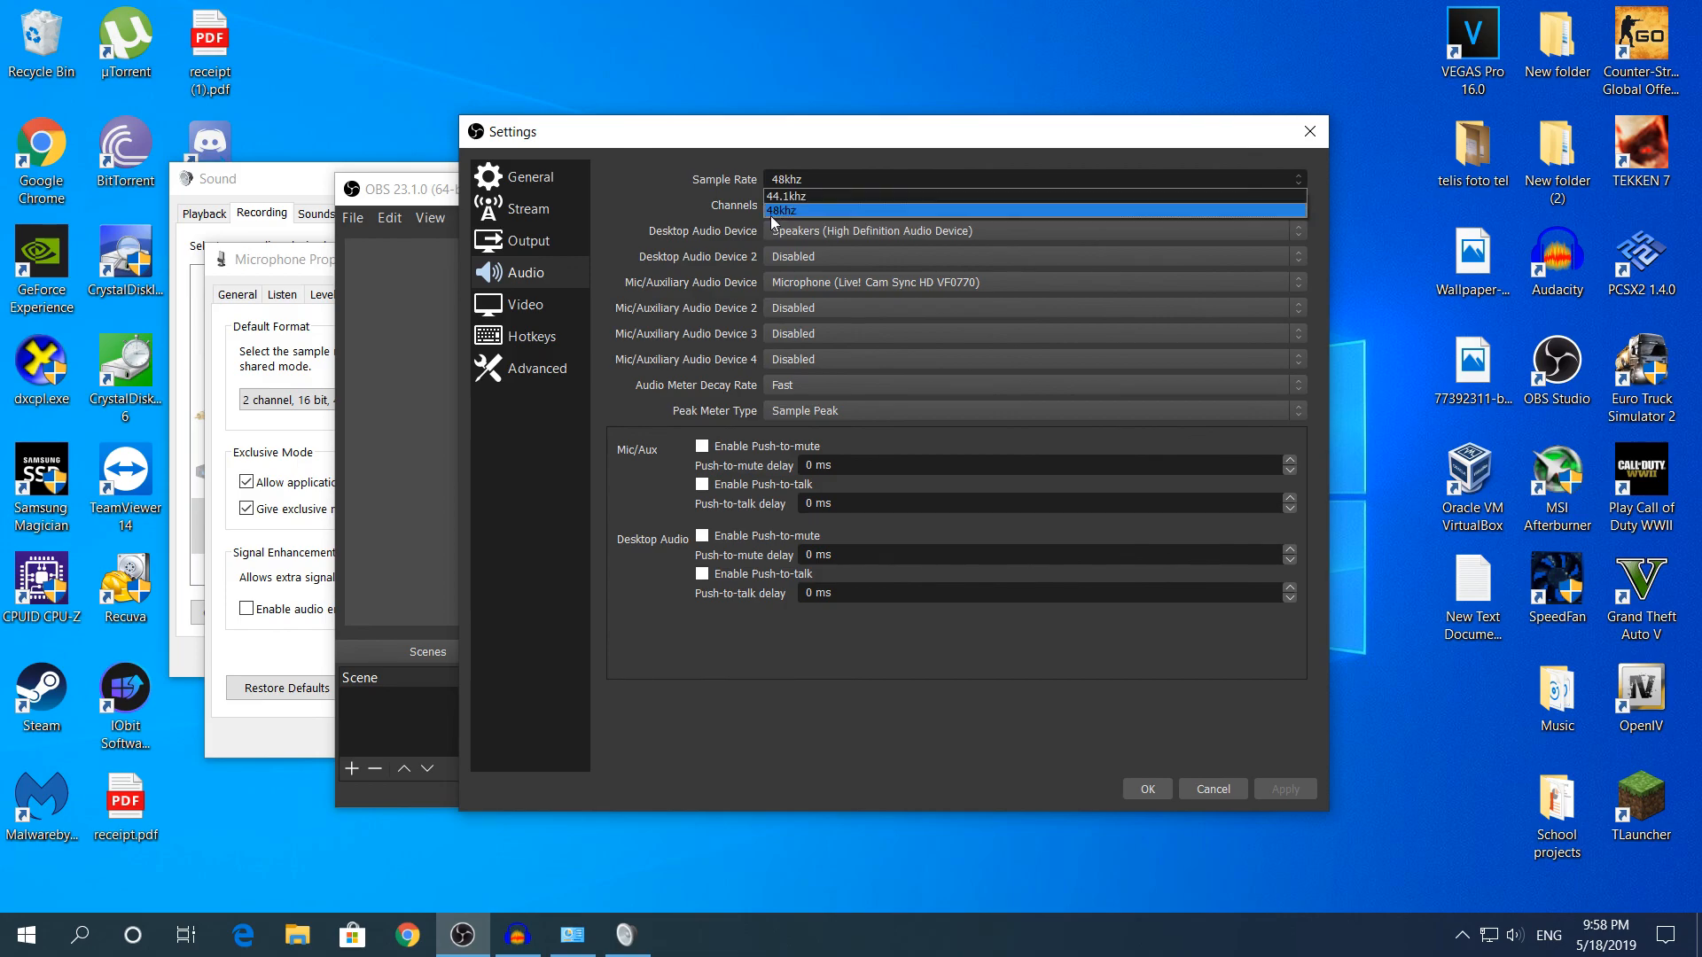
left_click(780, 210)
left_click(626, 934)
left_click(592, 253)
left_click(559, 182)
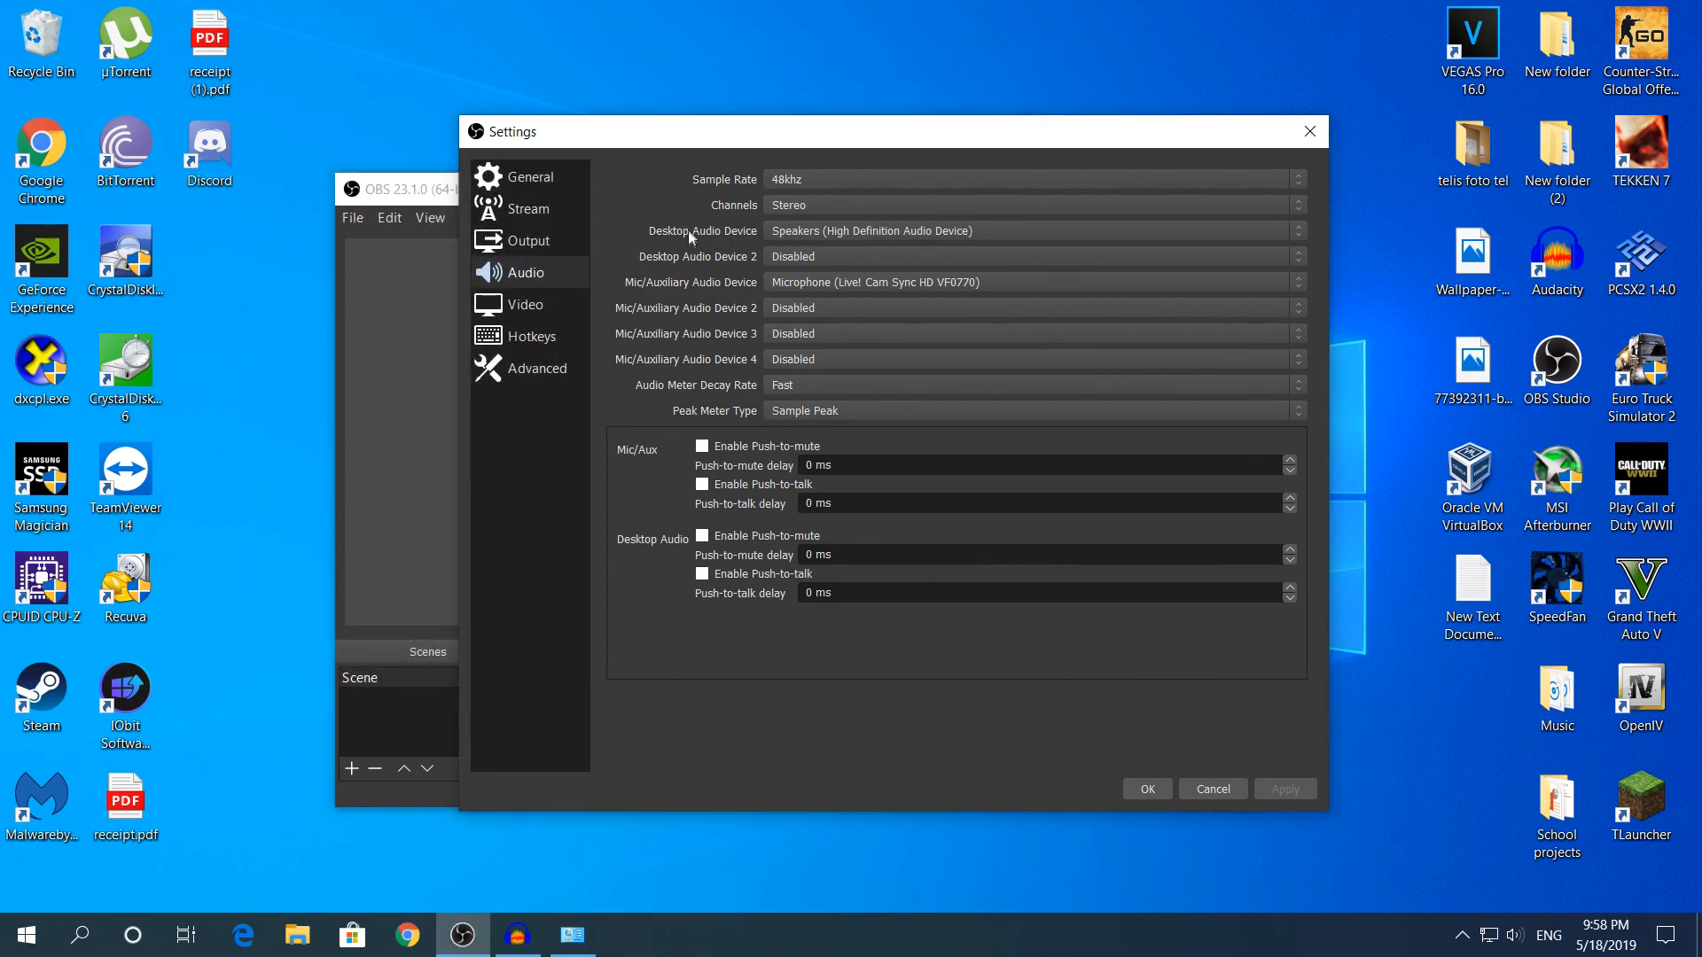
Check the device choices for the desktop audio and the first microphone without changing them.
left_click(800, 255)
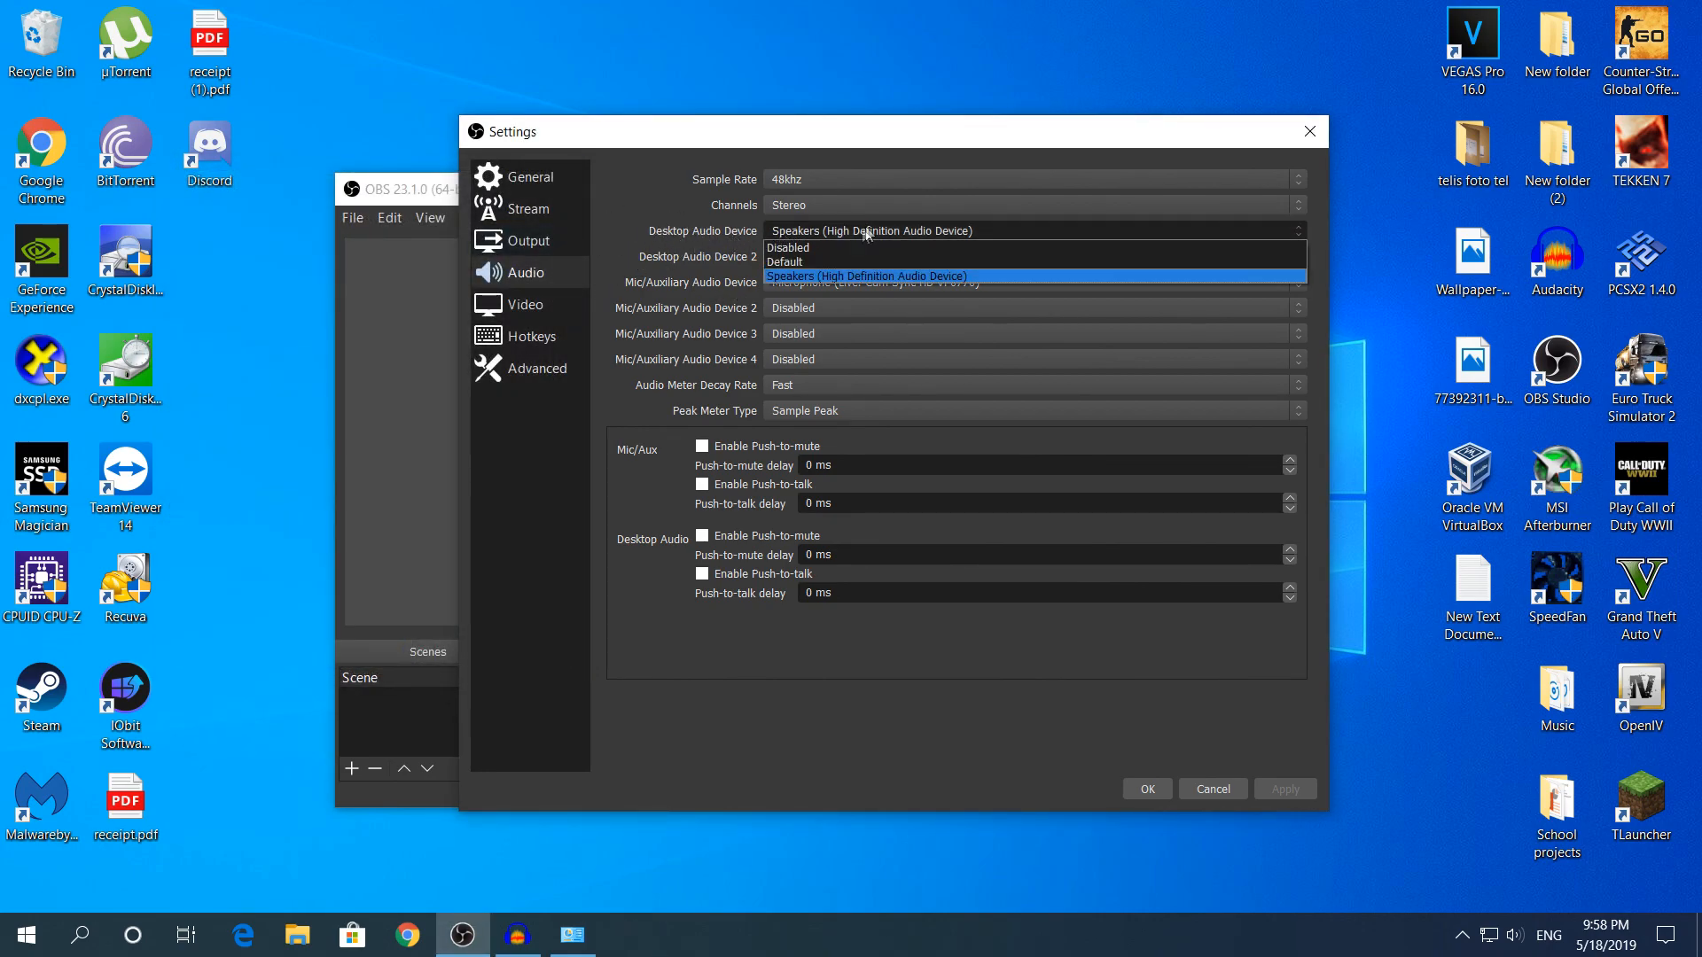
left_click(704, 253)
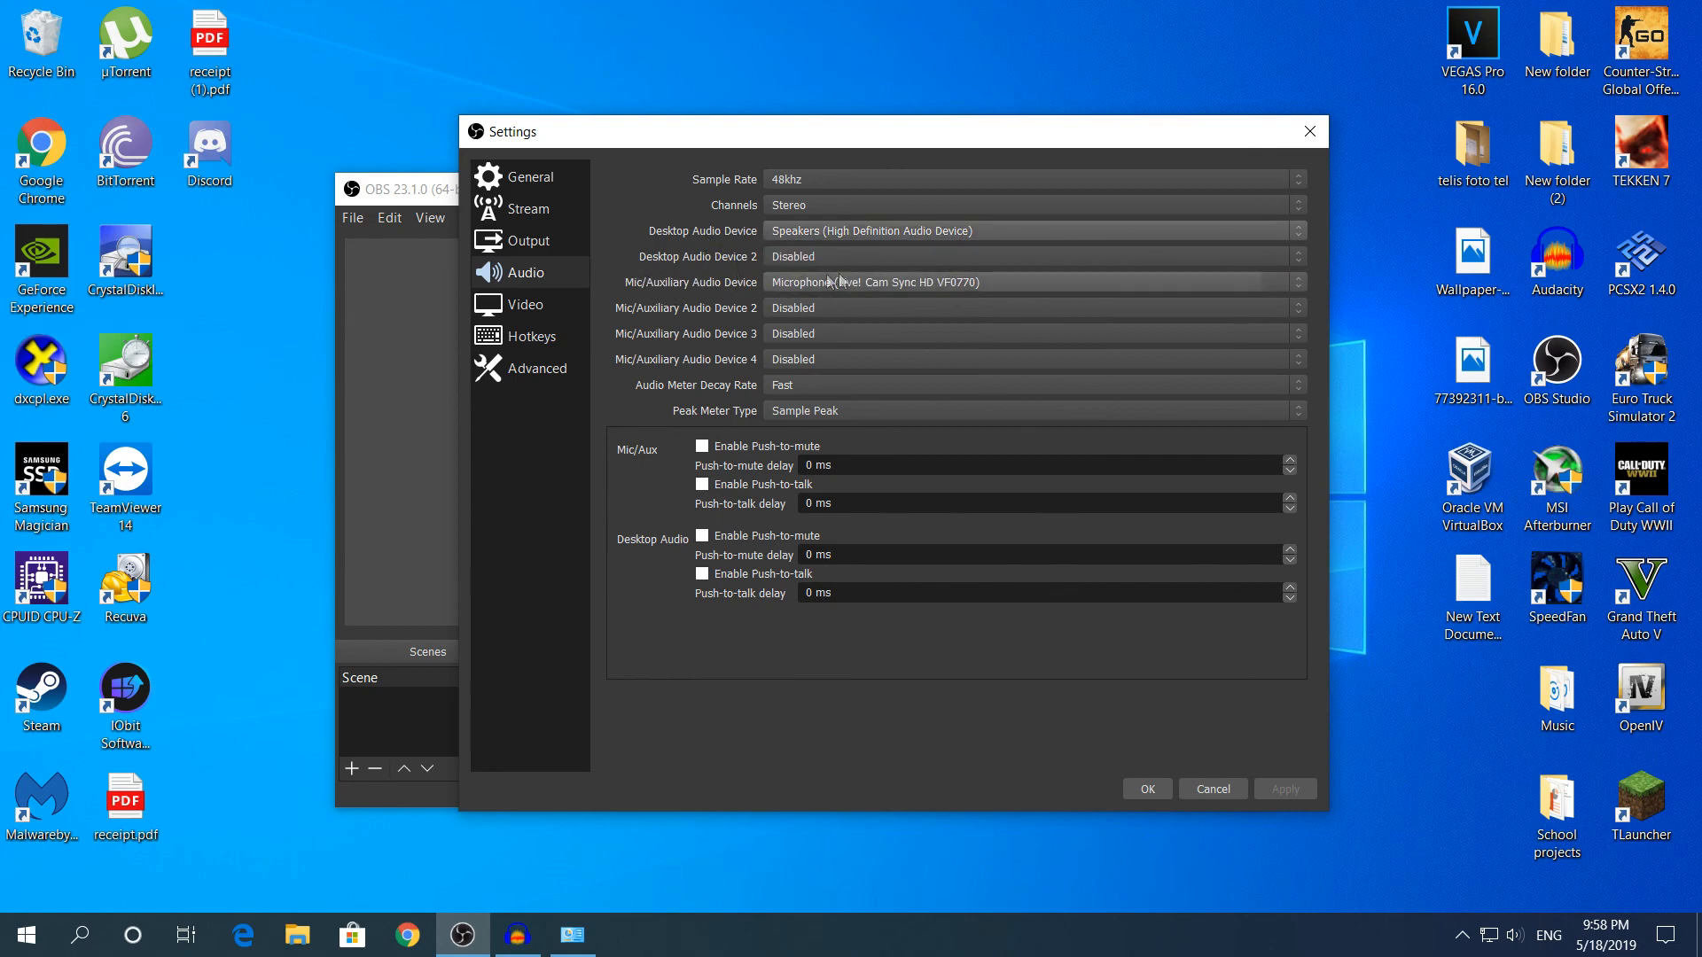
left_click(810, 284)
left_click(657, 256)
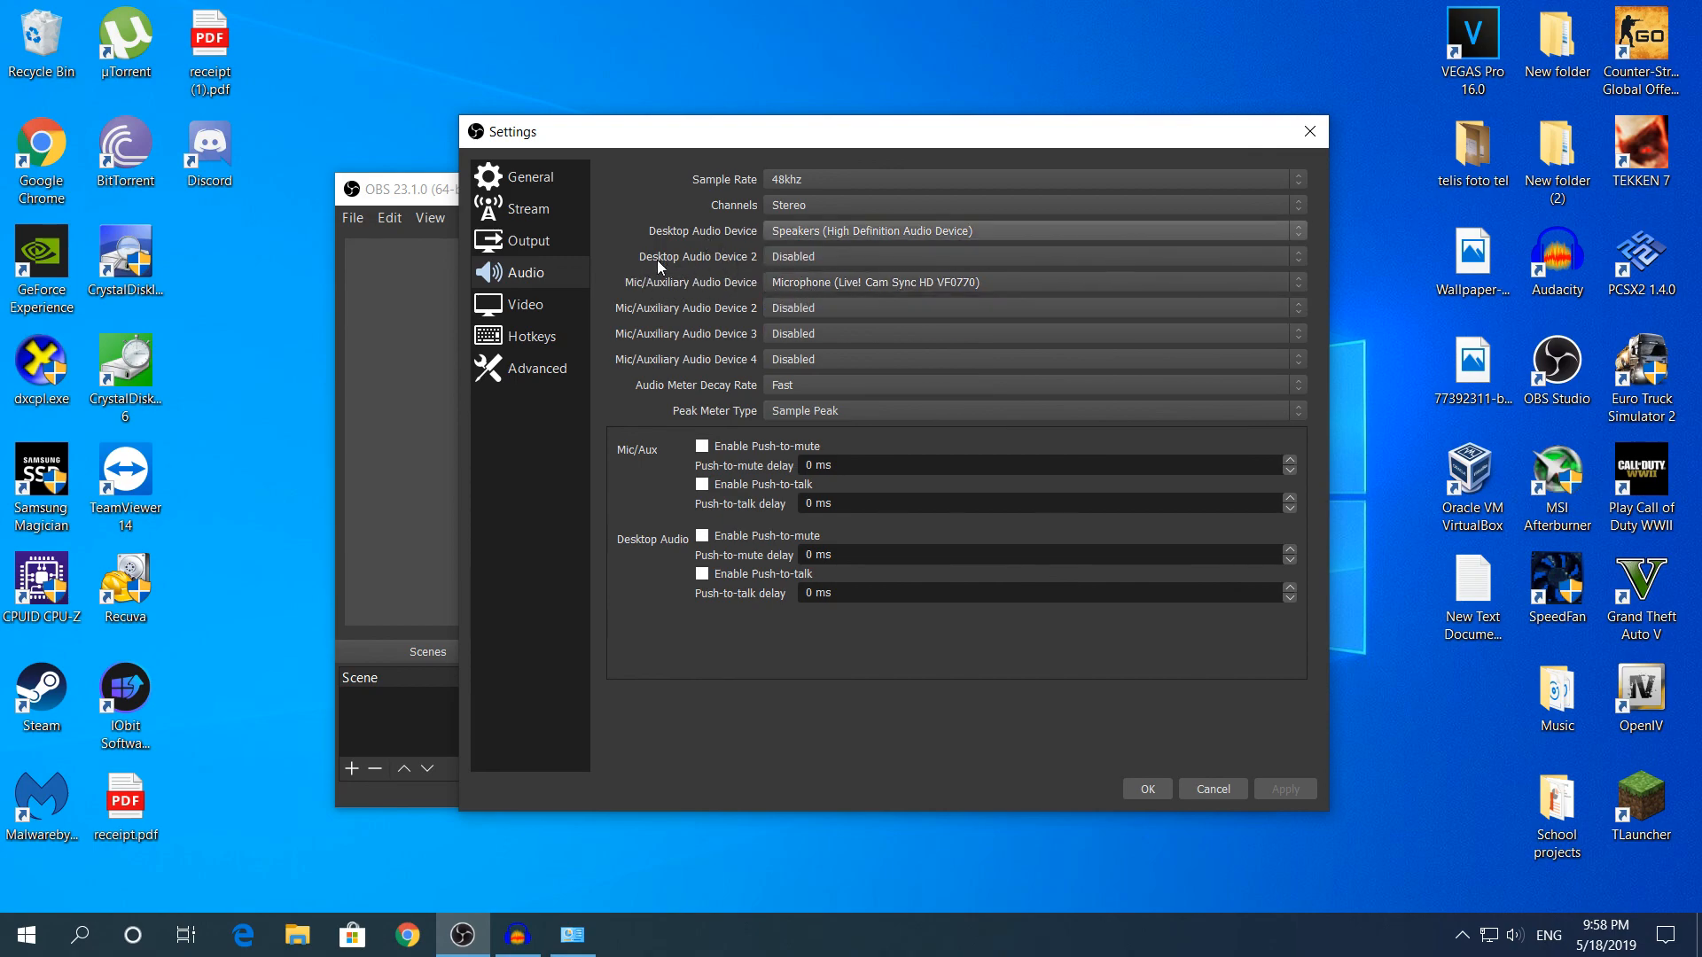
View the video settings and look through the hotkeys for starting and stopping recording.
left_click(531, 306)
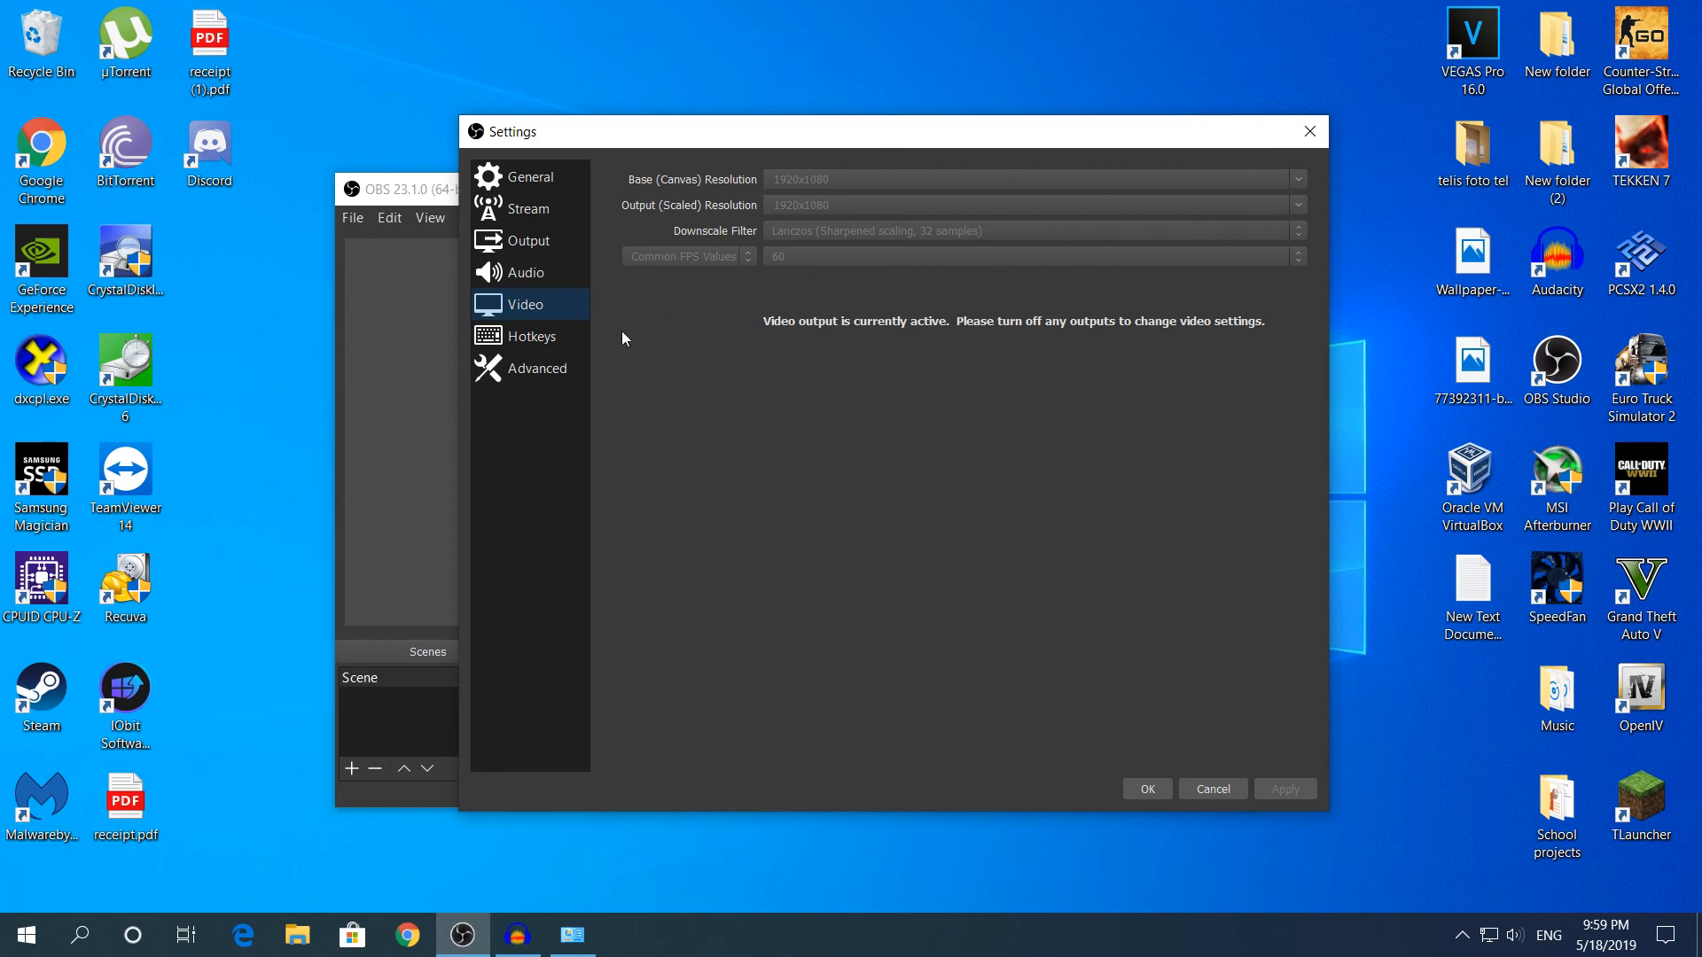
left_click(532, 336)
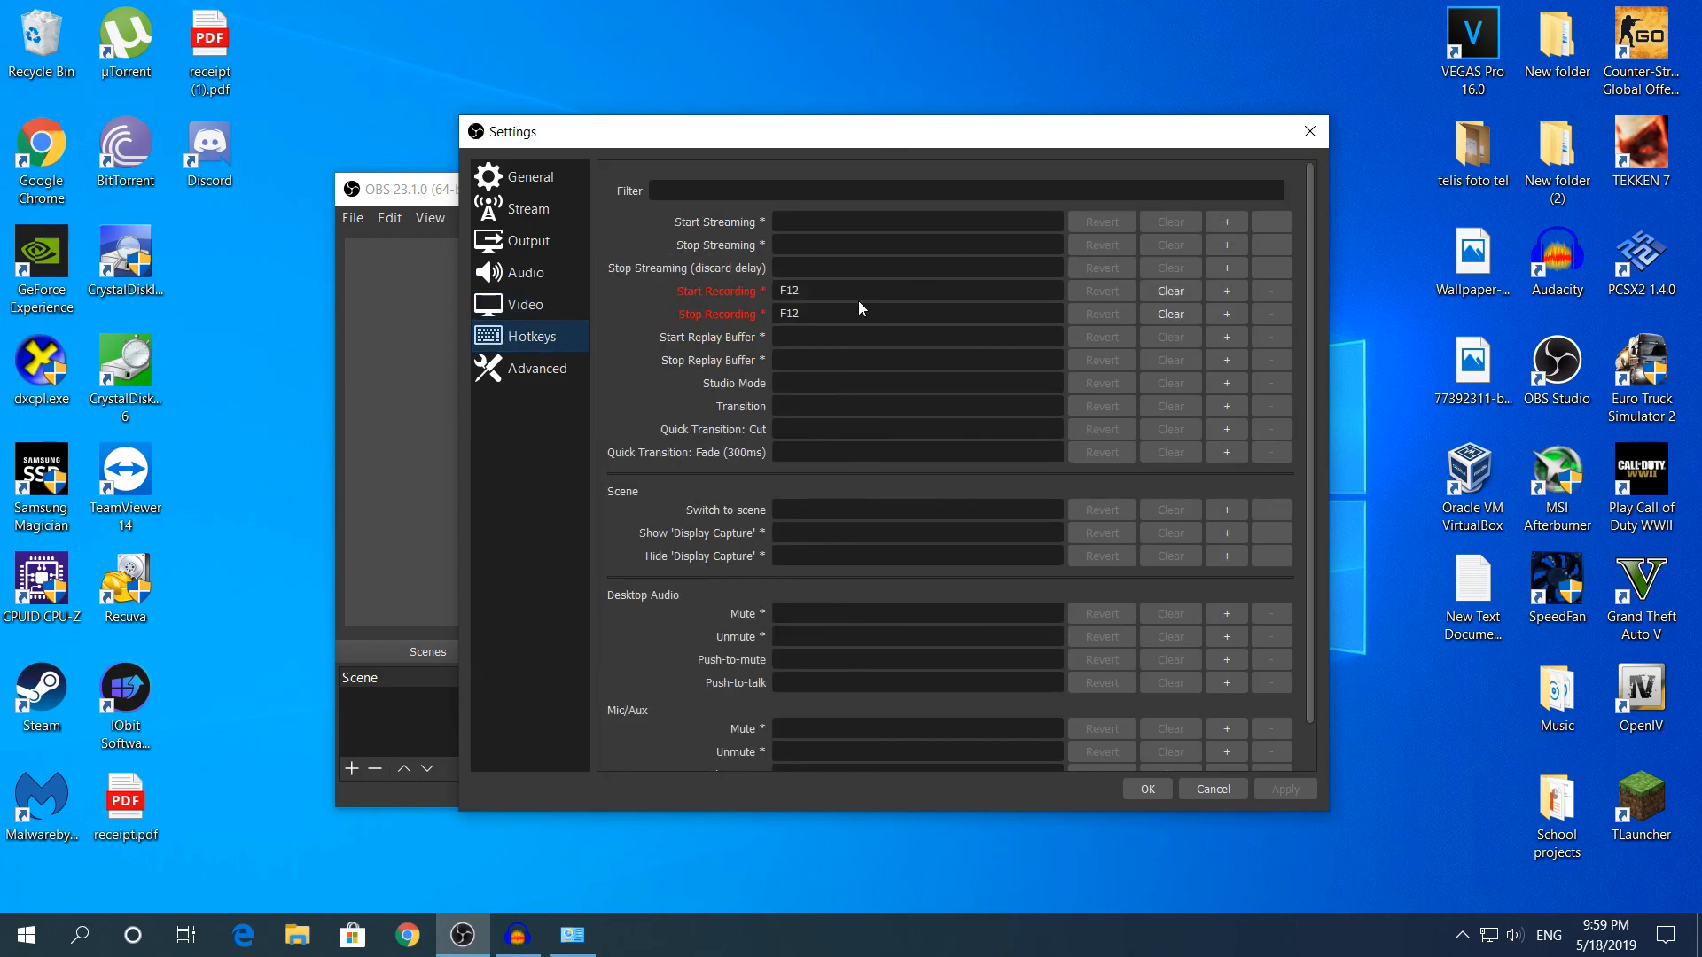
scroll(692, 345, "down", 1)
scroll(620, 372, "up", 1)
Set the process priority to Normal in the advanced settings.
left_click(512, 370)
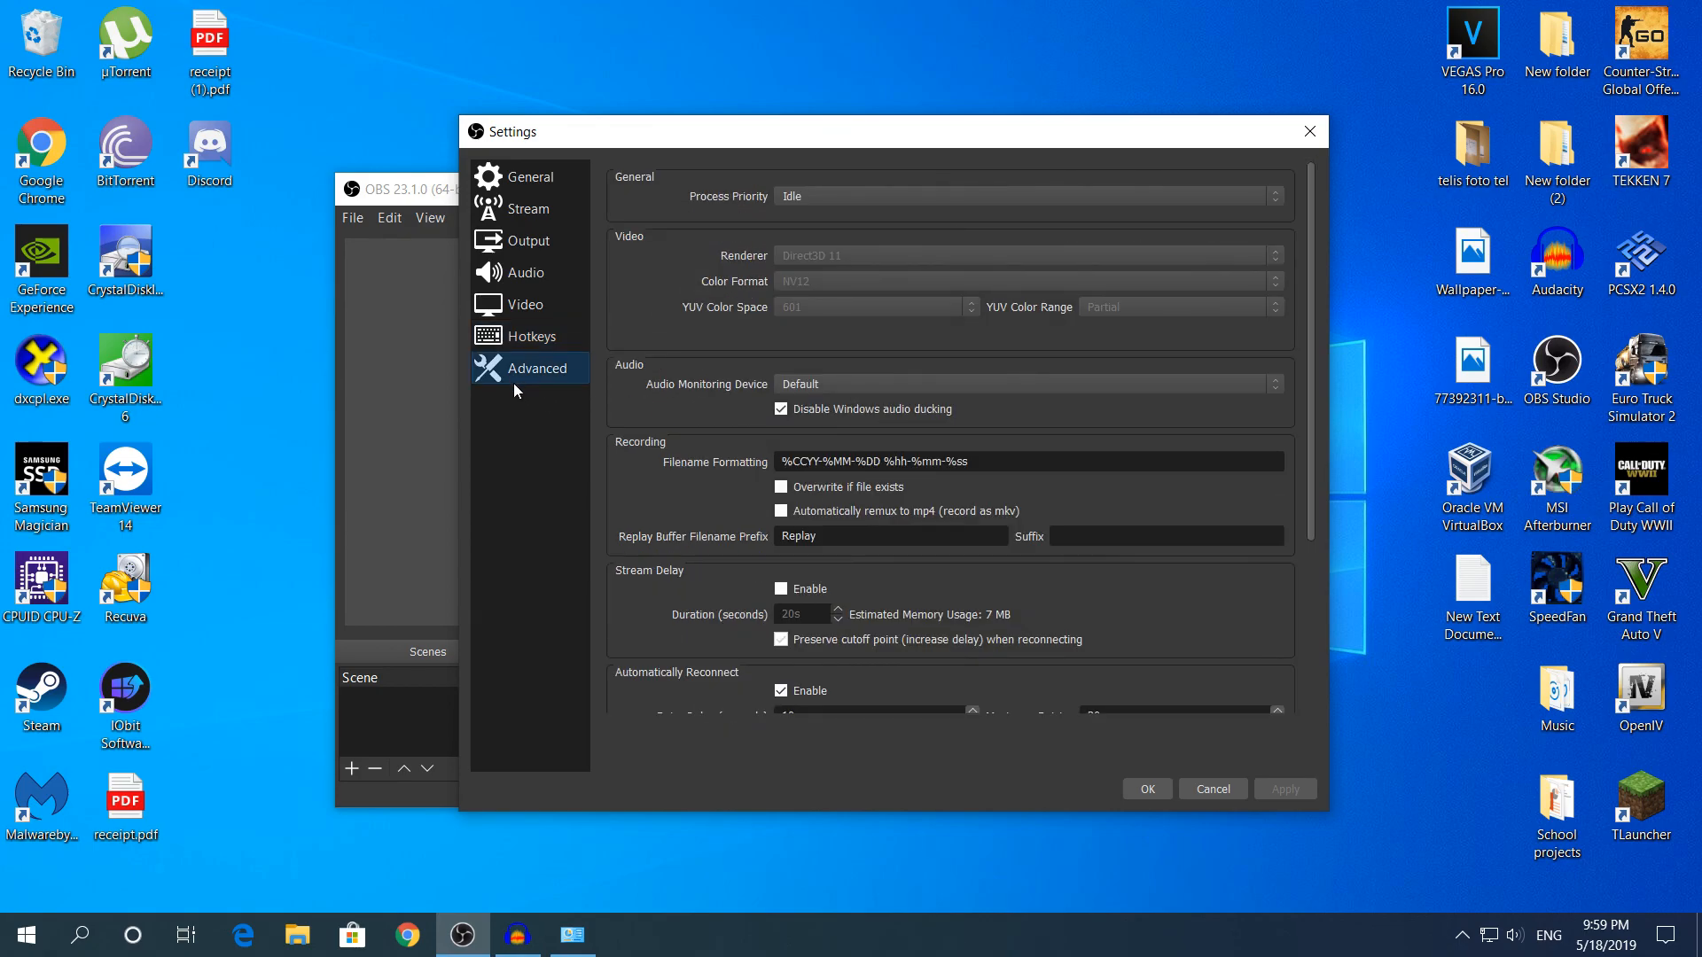
left_click(824, 193)
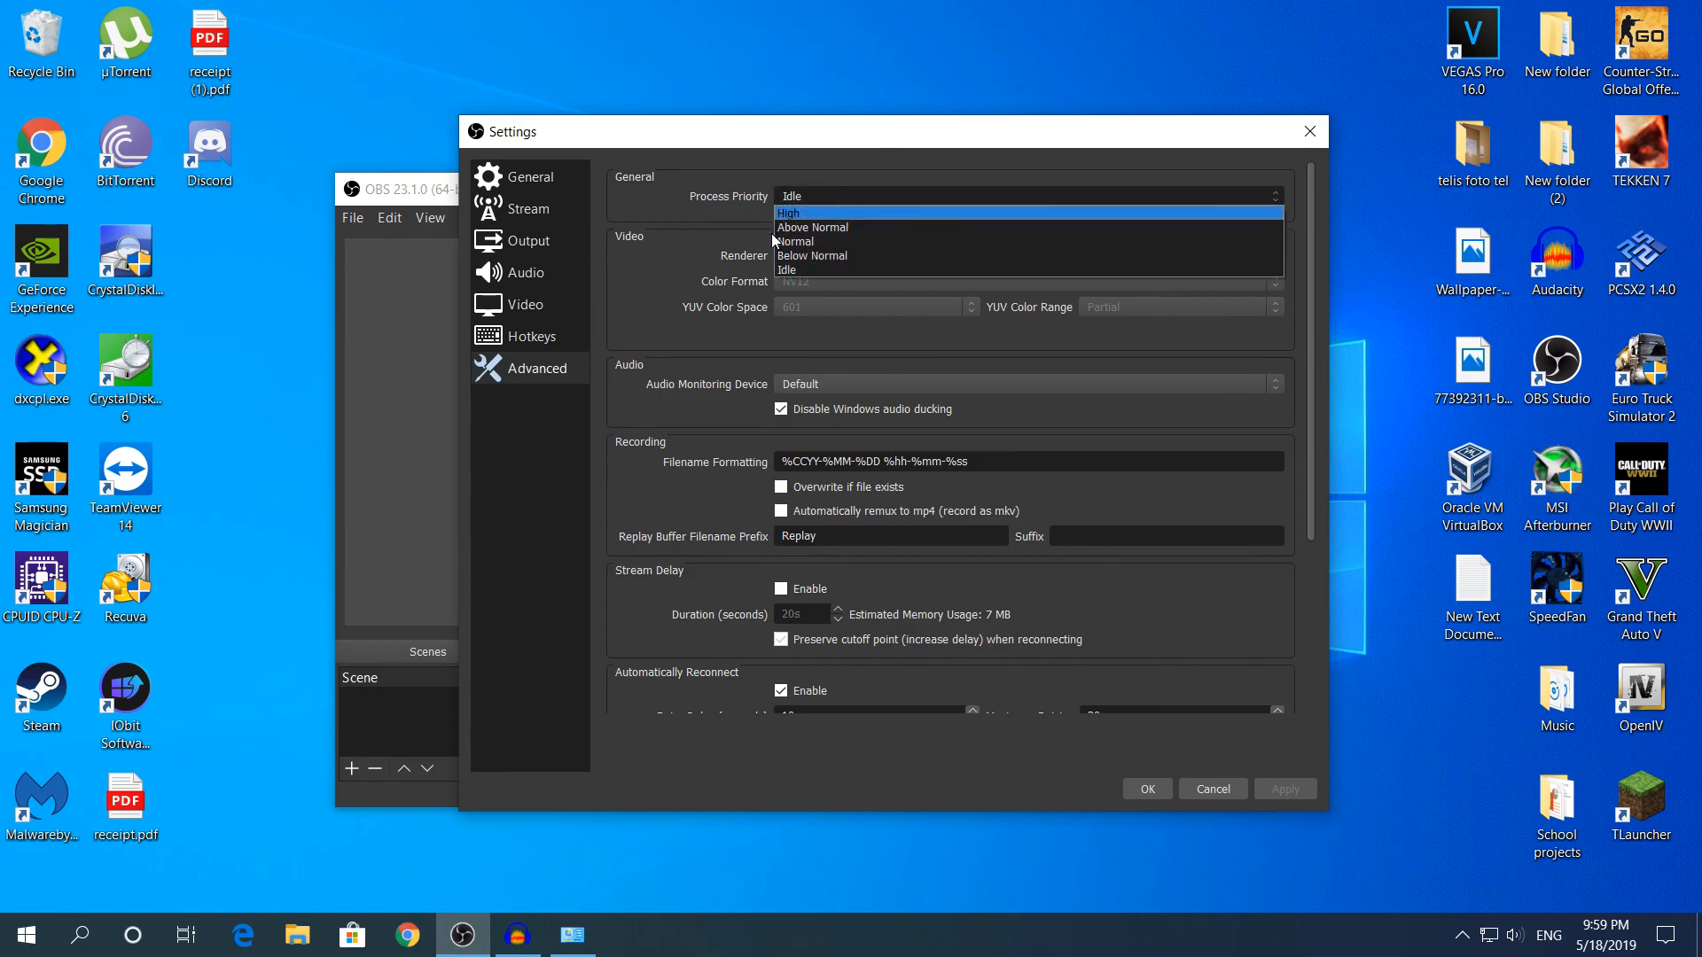
left_click(785, 241)
left_click(805, 195)
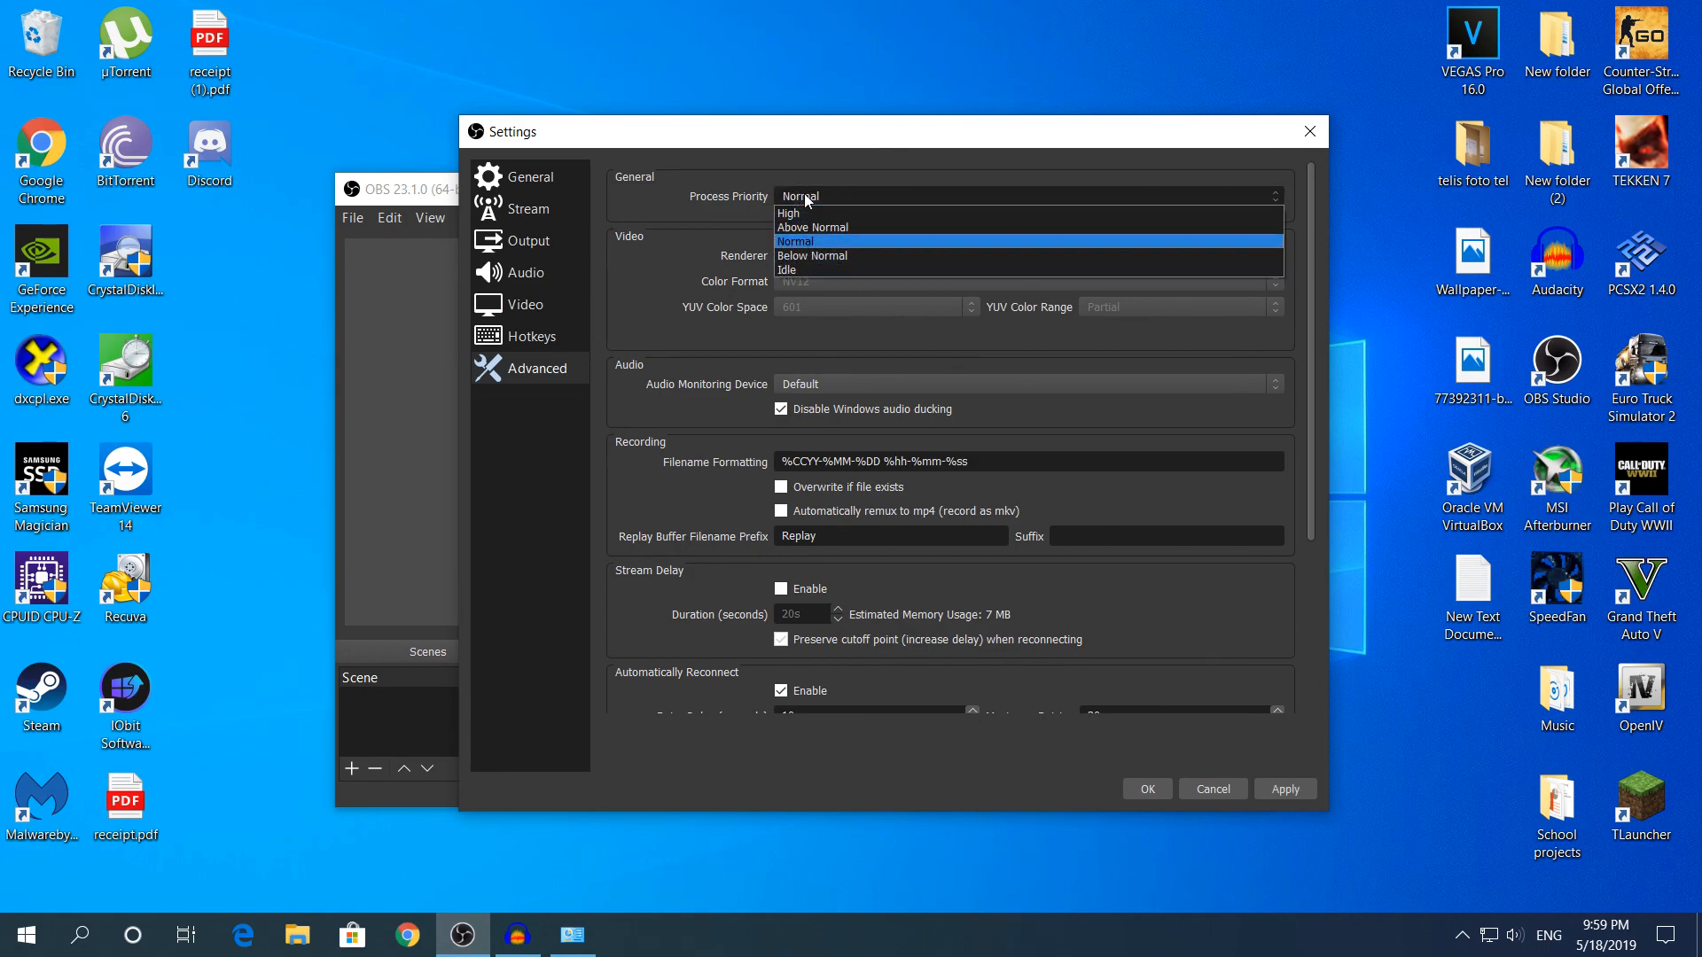
left_click(738, 225)
Look through the remaining advanced settings, from recording and stream delay to network, sources and hotkeys.
scroll(678, 494, "down", 5)
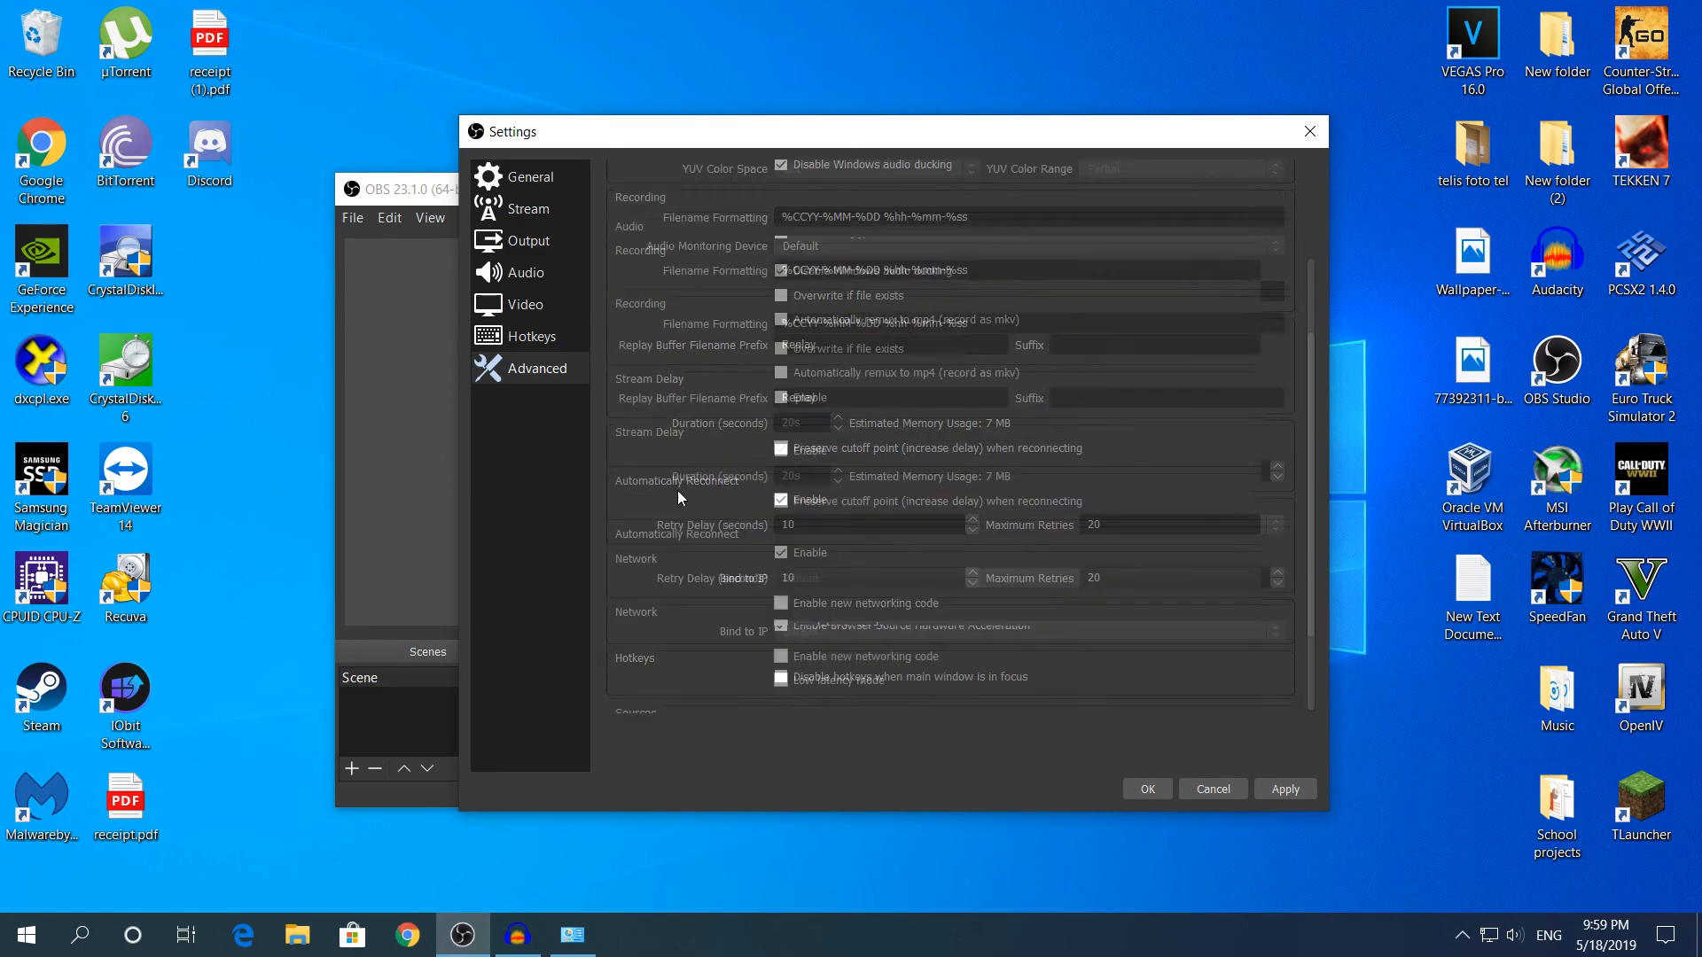
scroll(677, 491, "up", 5)
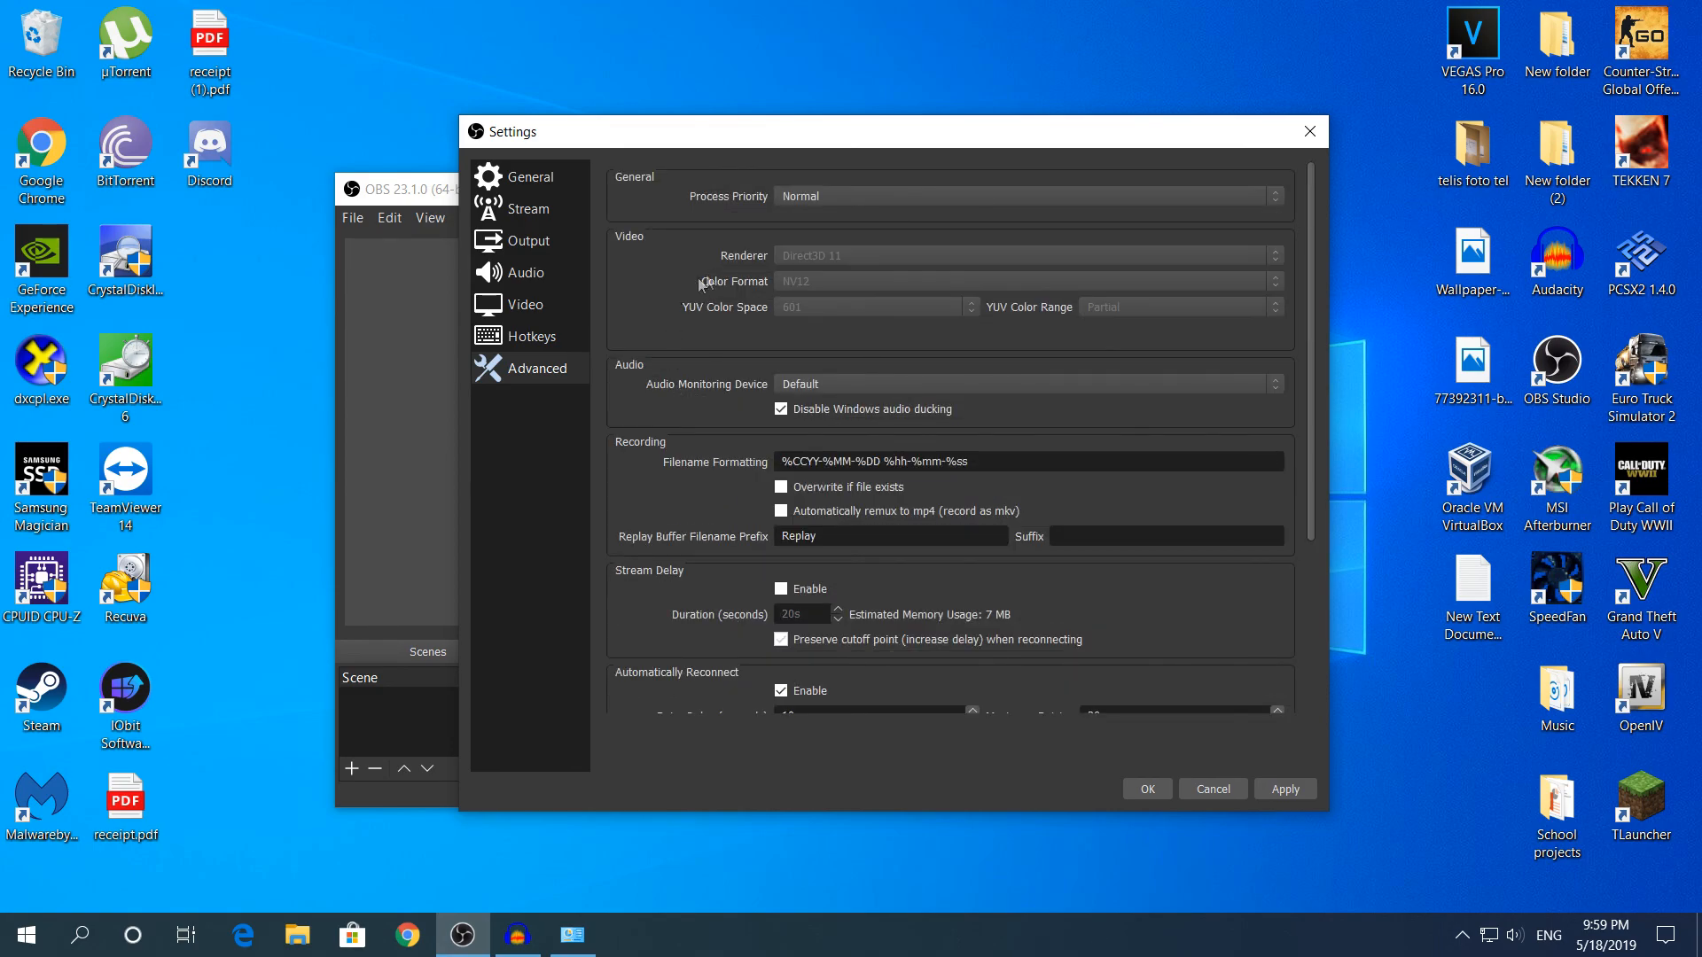
scroll(727, 345, "down", 5)
scroll(736, 319, "up", 5)
left_click(799, 201)
left_click(695, 274)
scroll(722, 323, "down", 5)
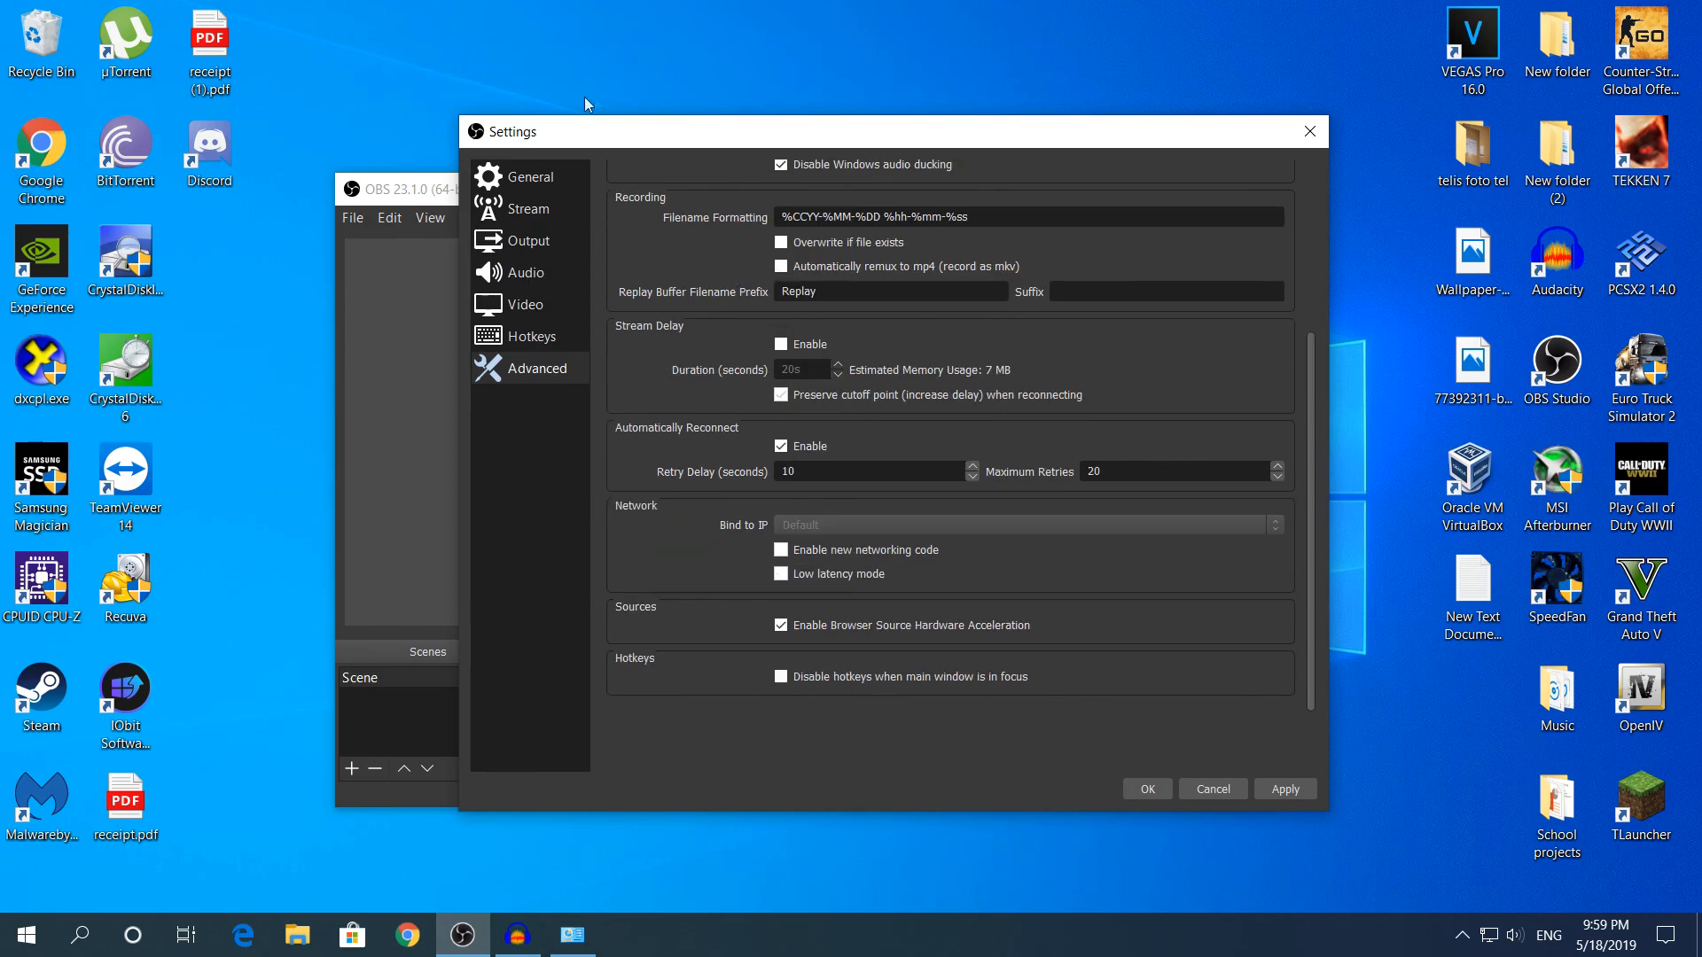
Save the changed settings and close the settings window to return to the main OBS window.
left_click(1311, 789)
left_click(1149, 789)
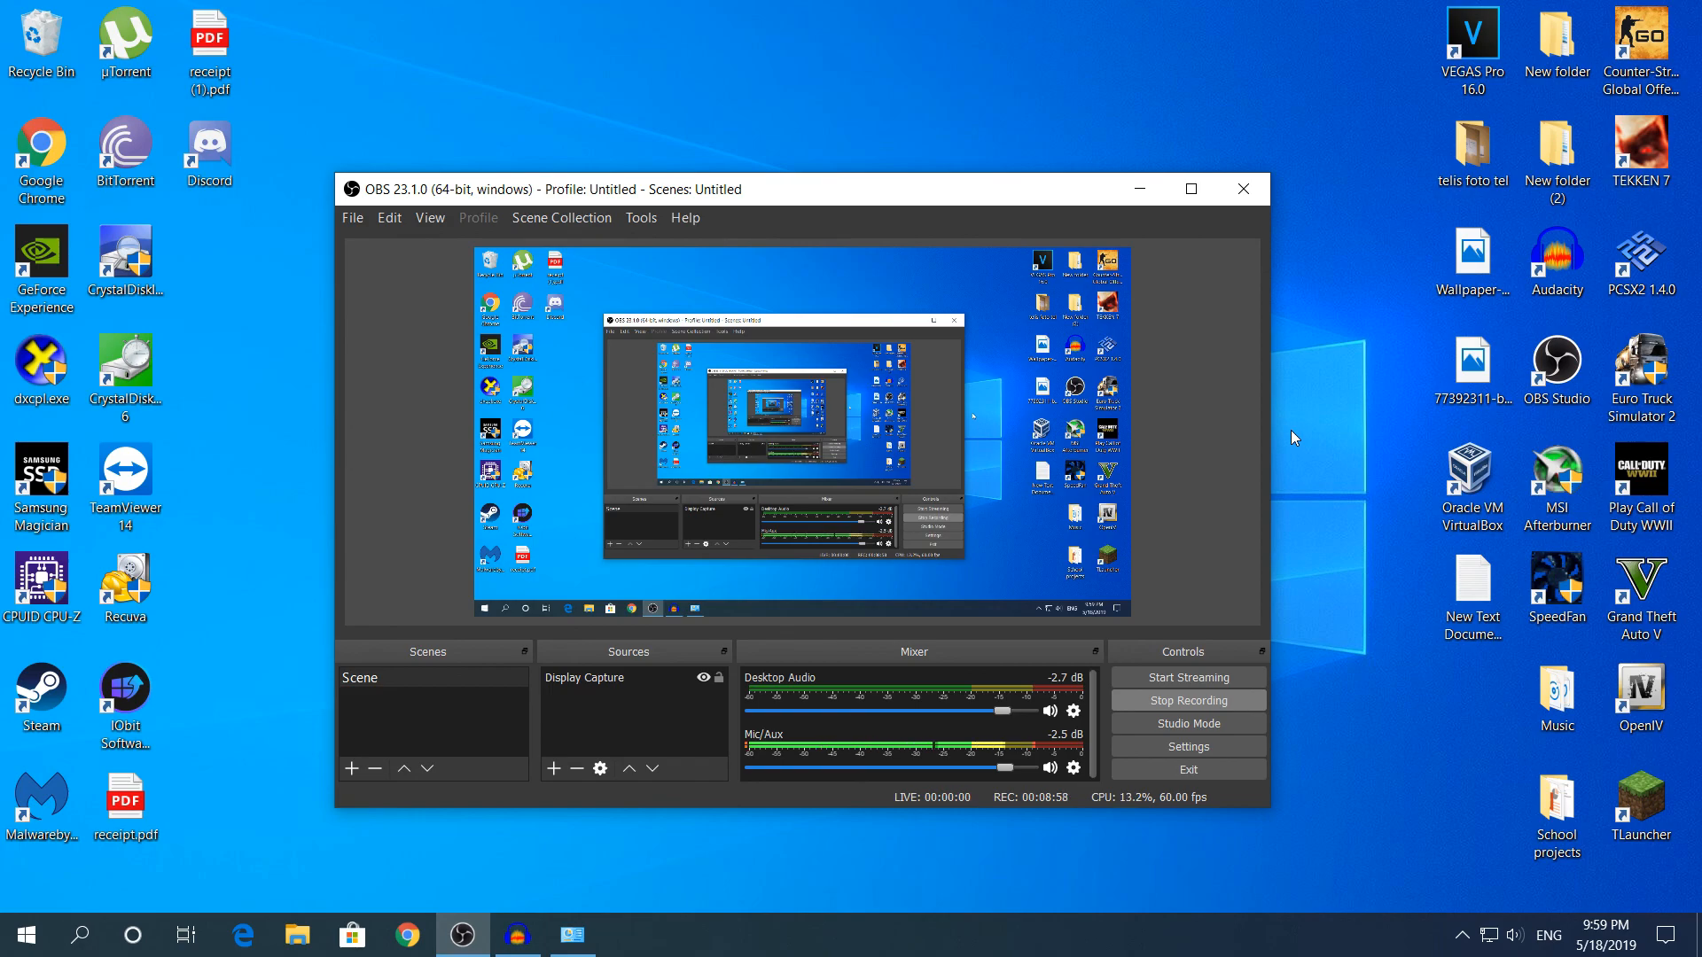
left_click(1040, 51)
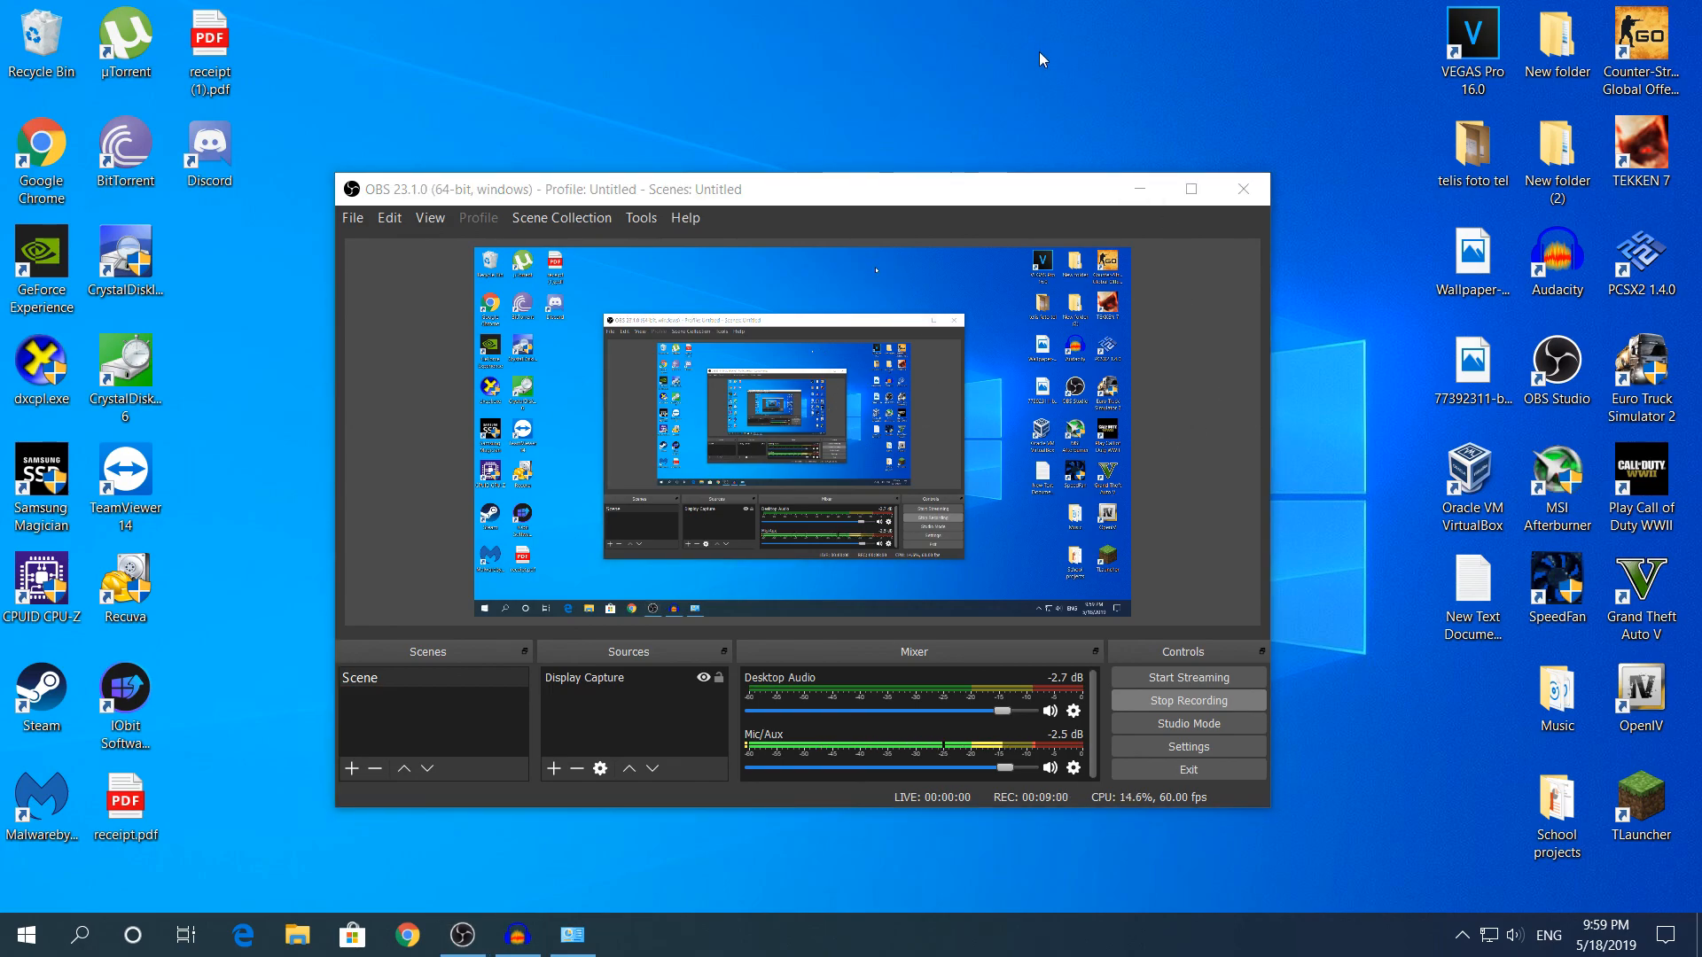
left_click(1198, 341)
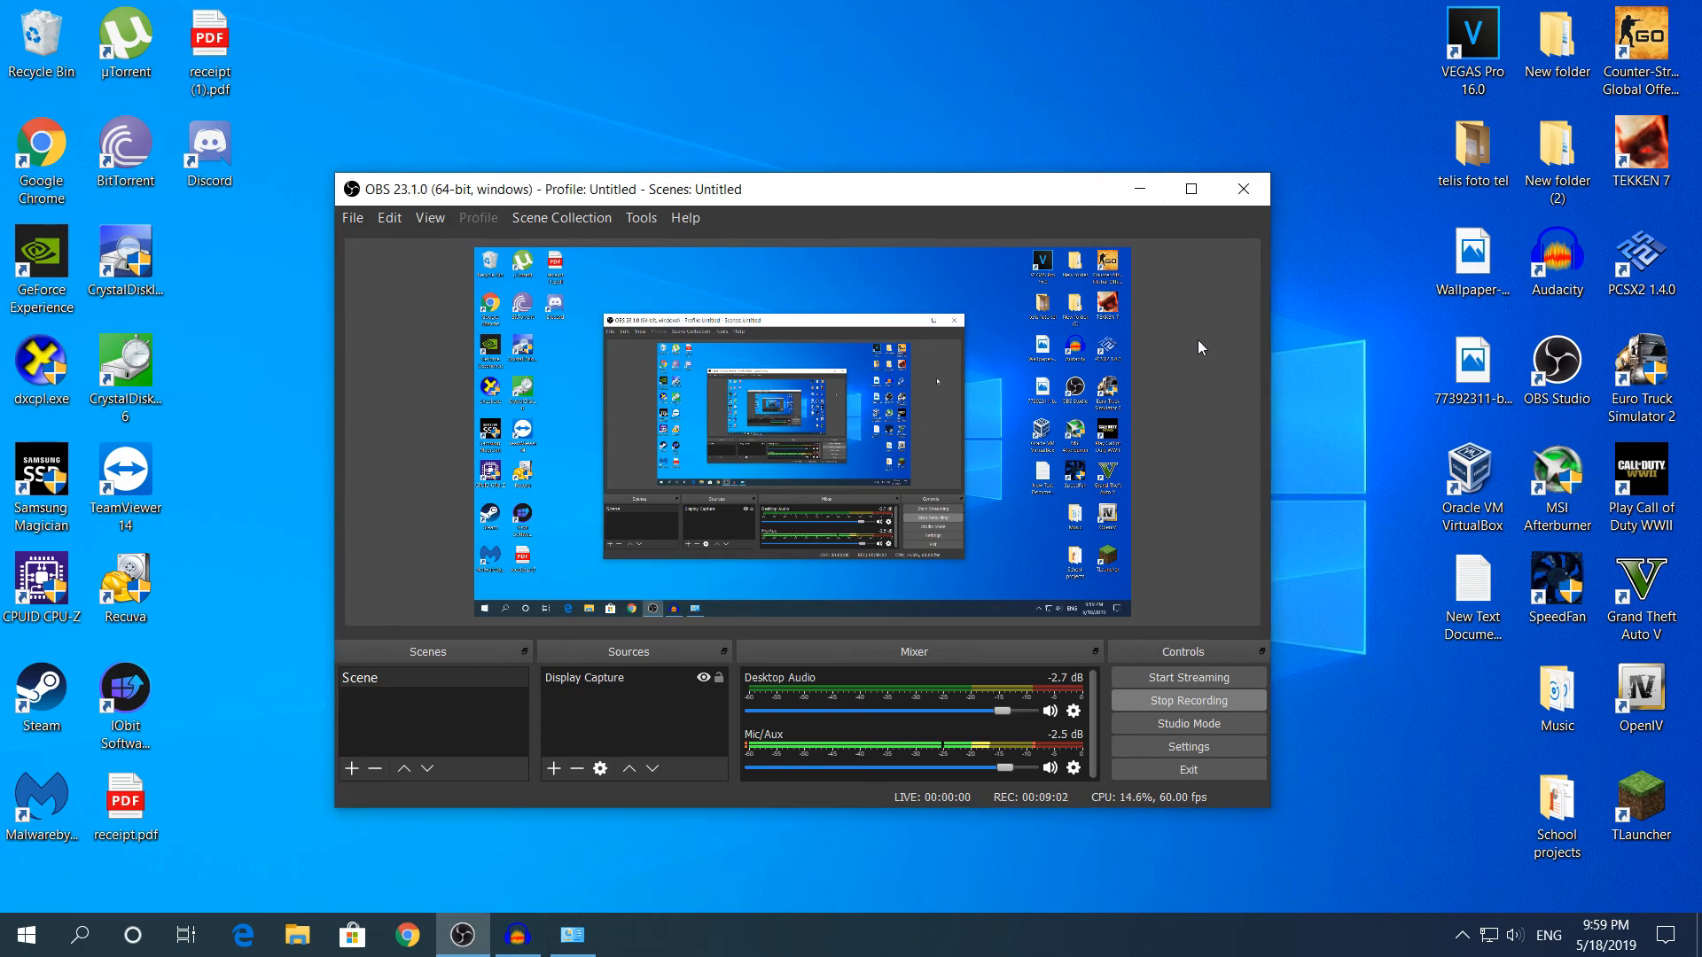